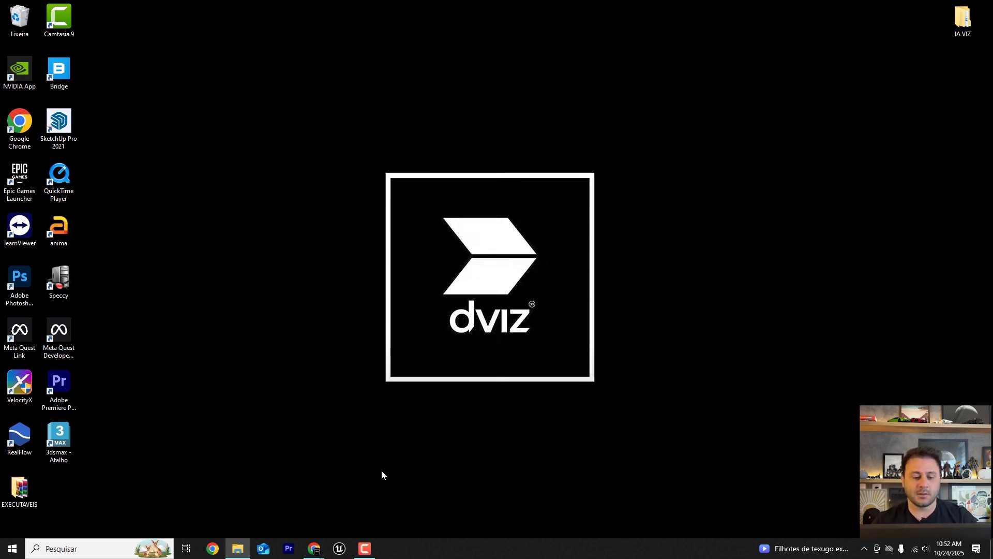
Switch Chrome to the Kling AI Image to Video page and bring the Renders folder window above it
mouse_move(314, 549)
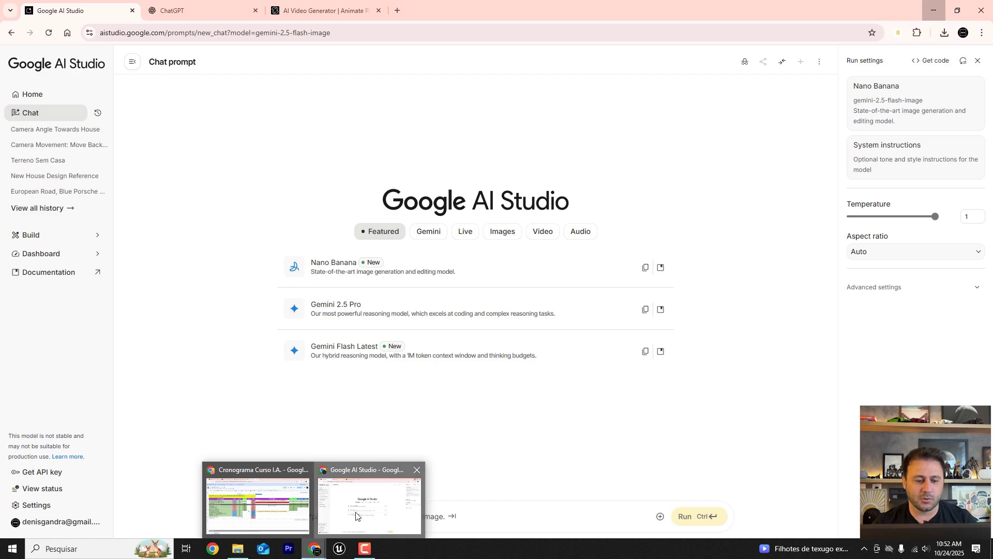
click(356, 516)
click(320, 10)
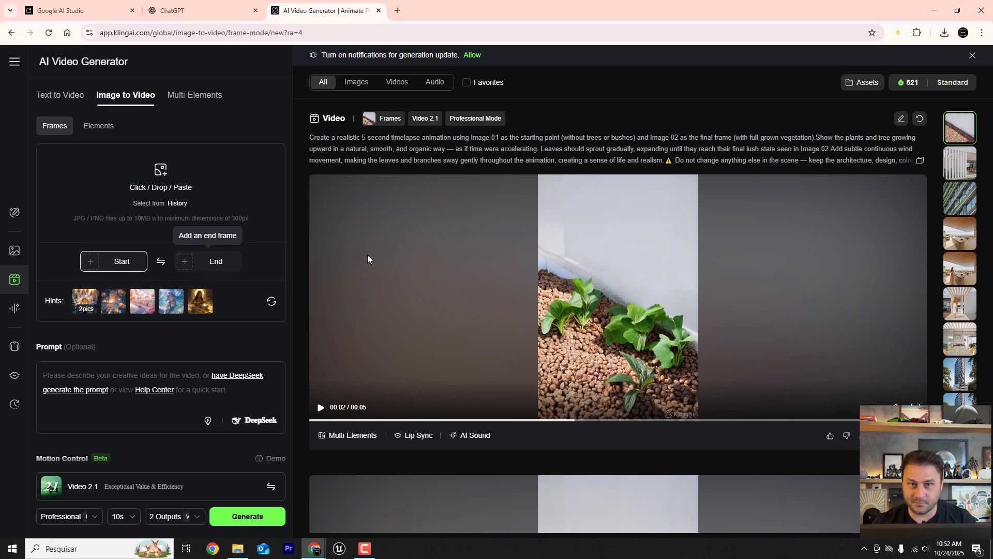
key(alt+Tab)
drag(499, 103, 467, 93)
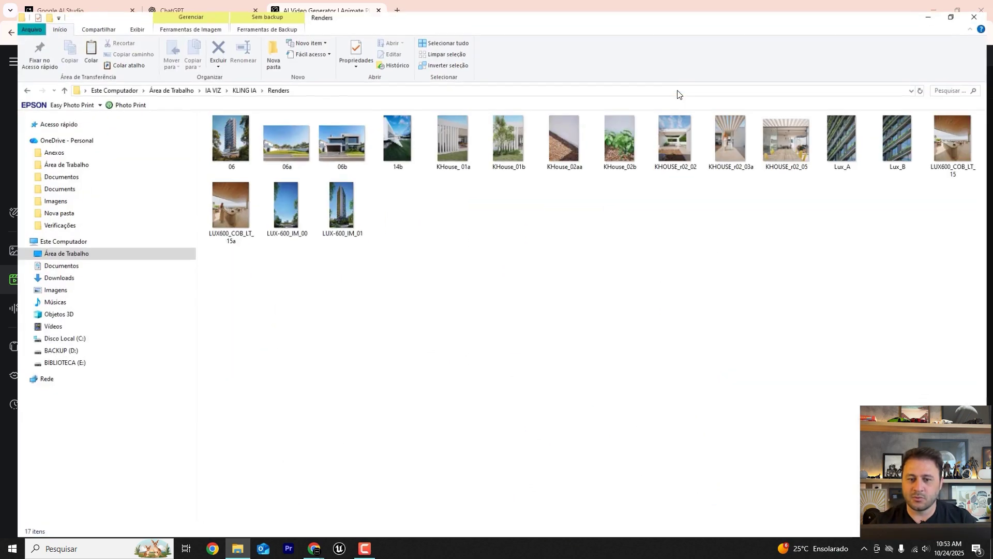
Maximize the Renders folder and preview the empty-lot 06a and finished-house 06b renders in Photos
click(682, 89)
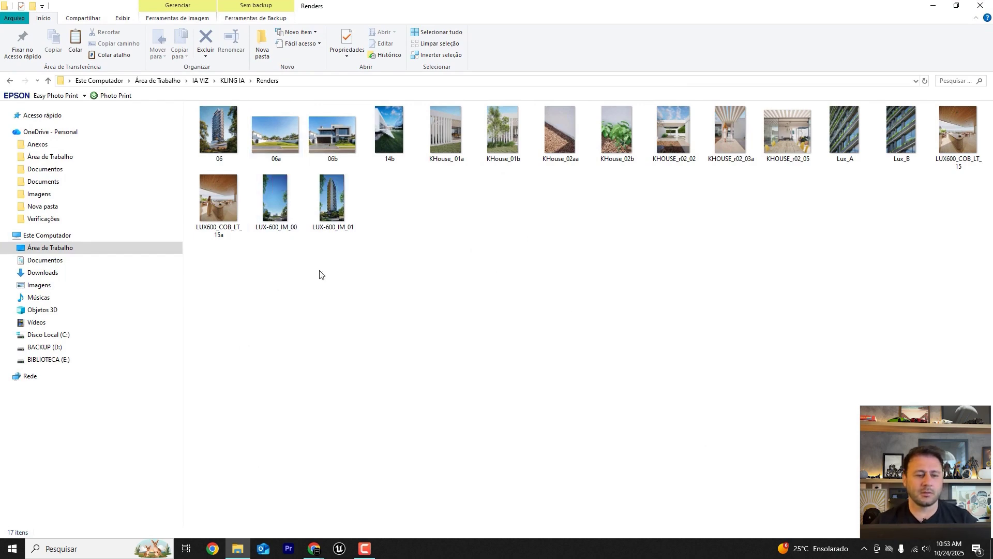
double_click(289, 140)
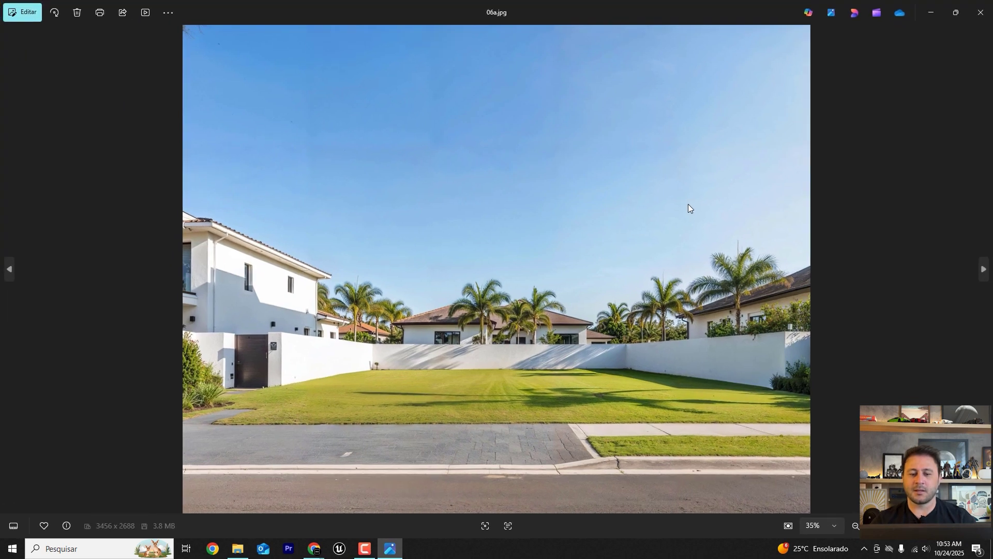
key(Right)
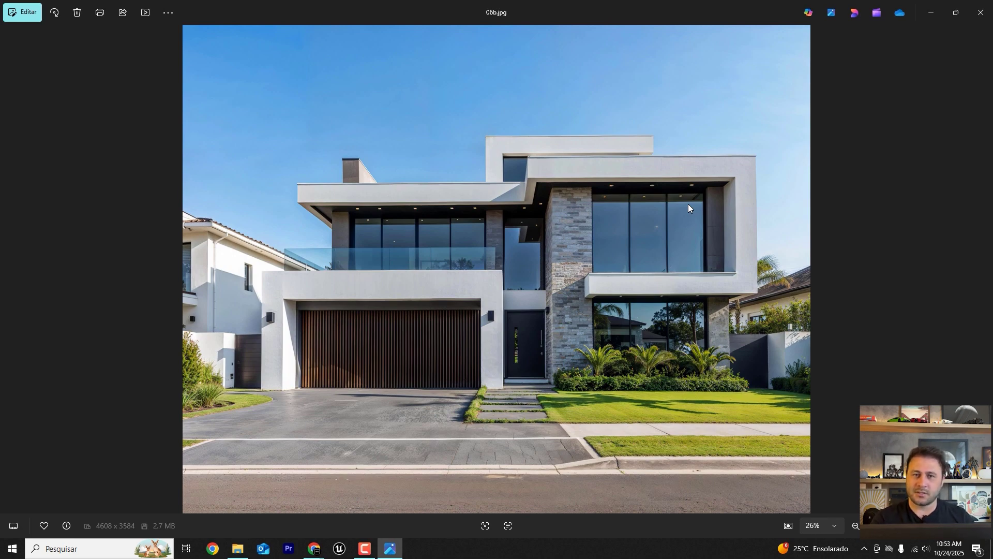
key(Left)
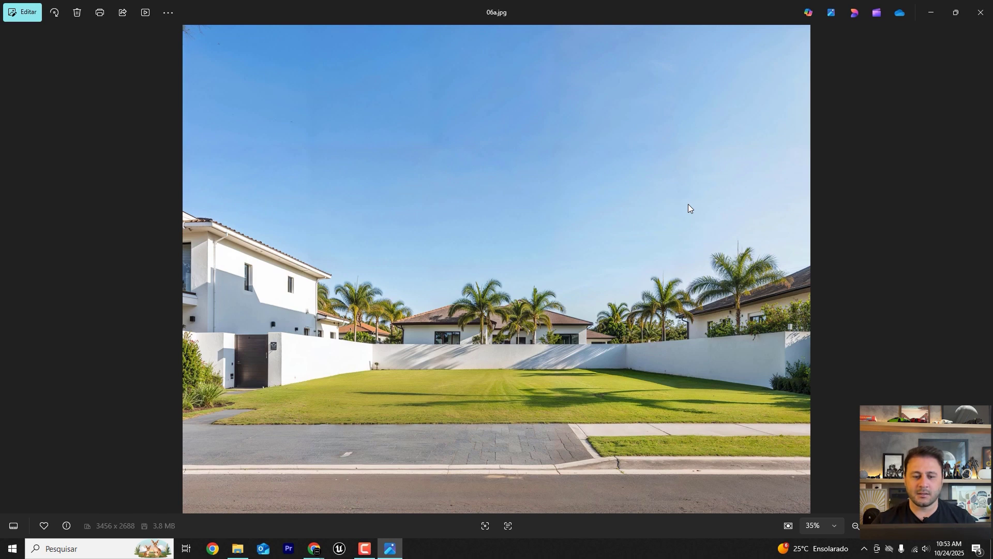
key(Right)
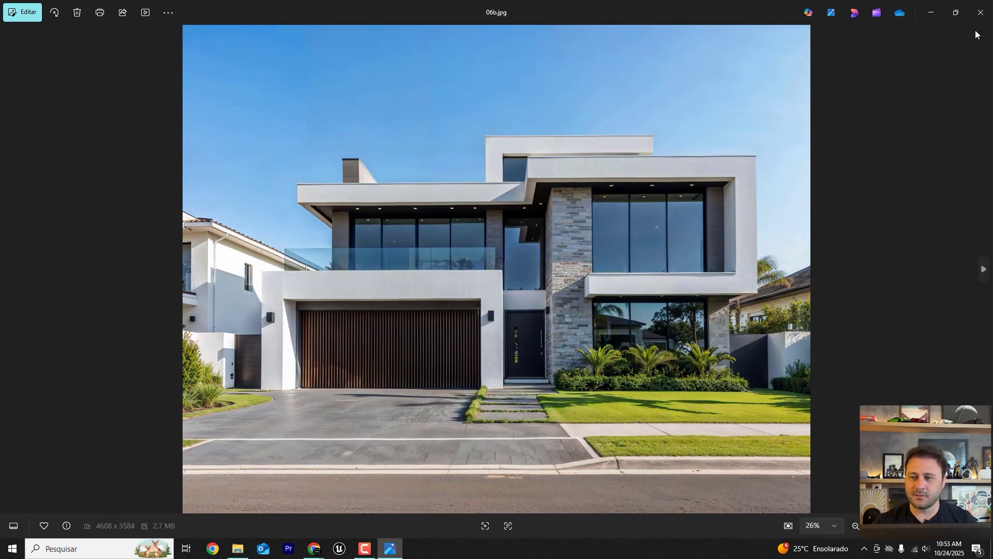
click(980, 12)
Preview the LUX-600_IM_00 site and finished-tower renders, then reopen and close 06b
click(269, 206)
double_click(269, 206)
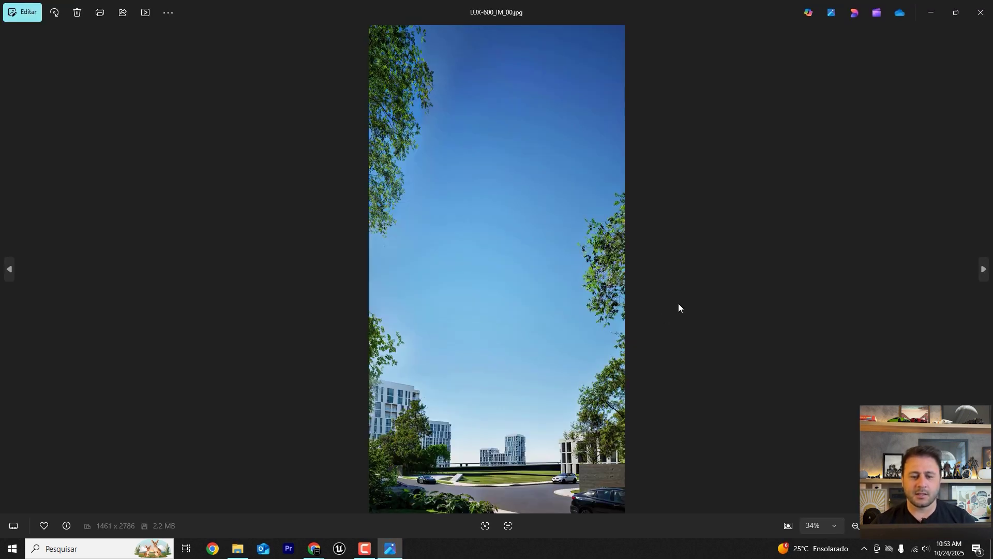
key(Right)
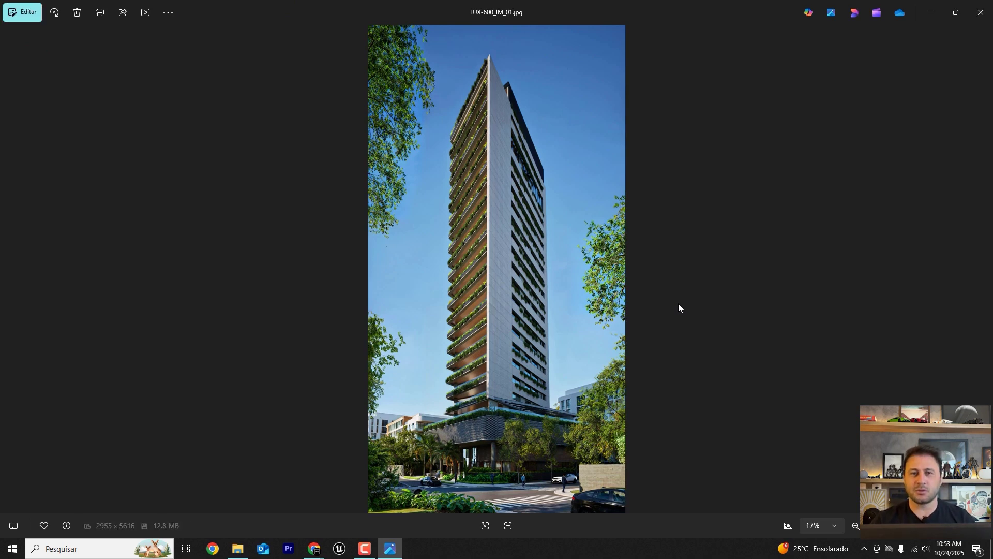
click(980, 12)
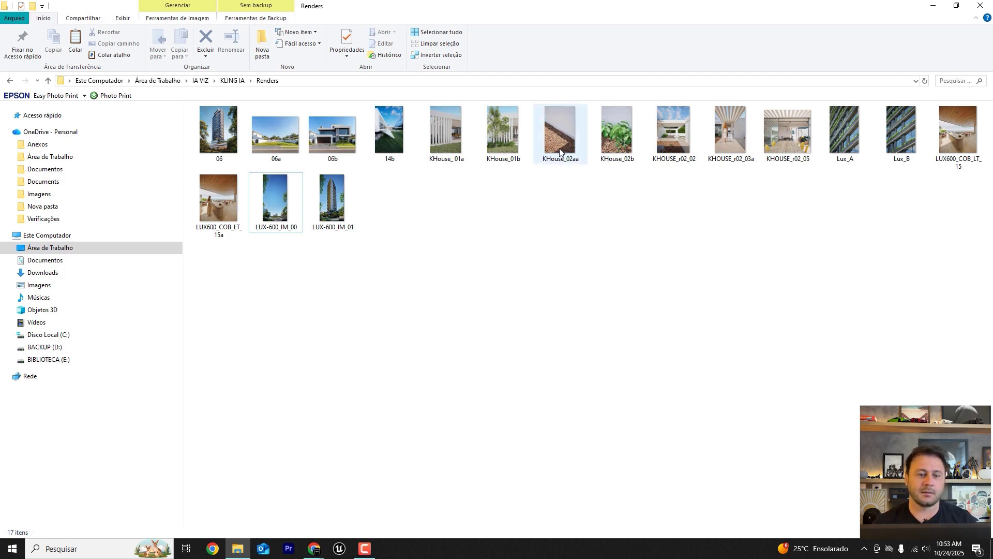
double_click(333, 141)
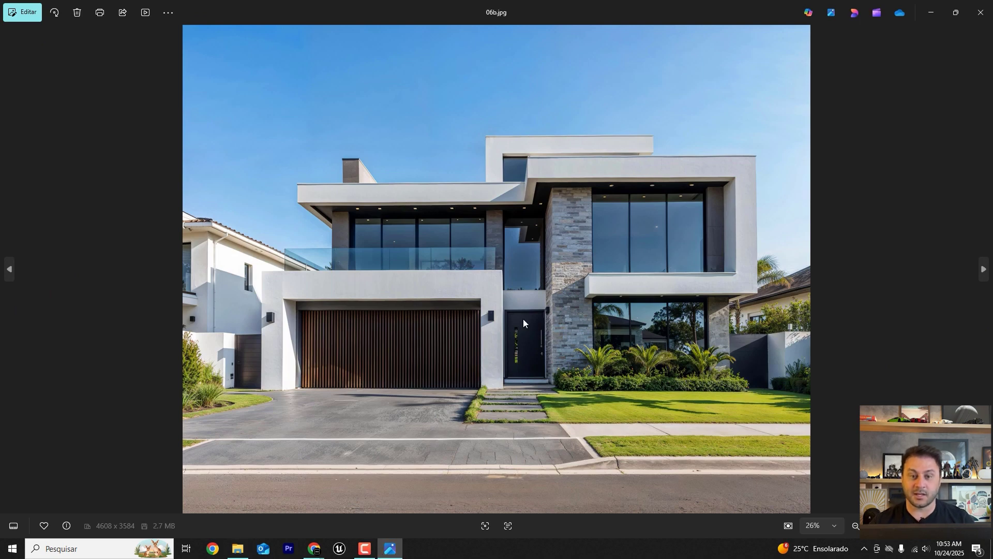
click(931, 12)
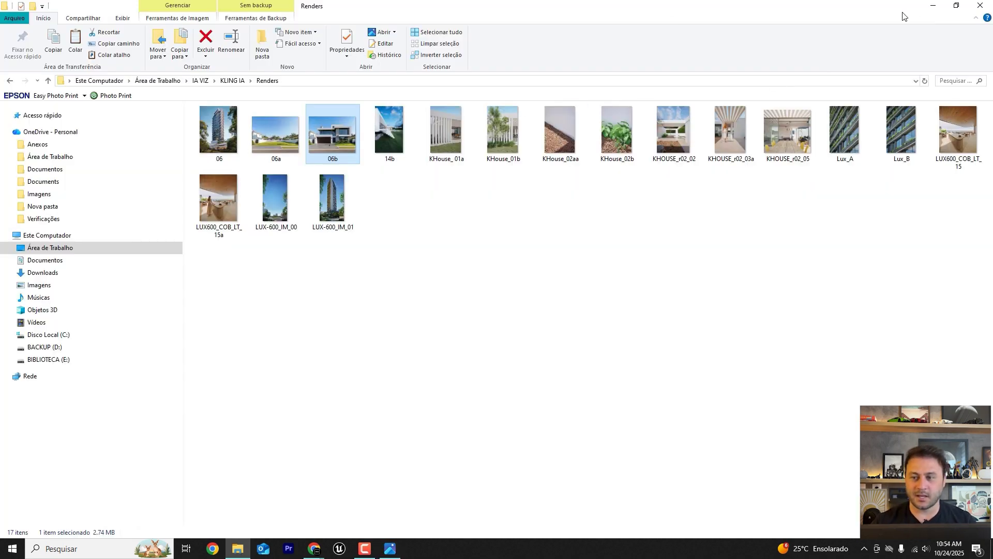
Switch to Google AI Studio and place a smaller Renders window at the upper right
click(932, 11)
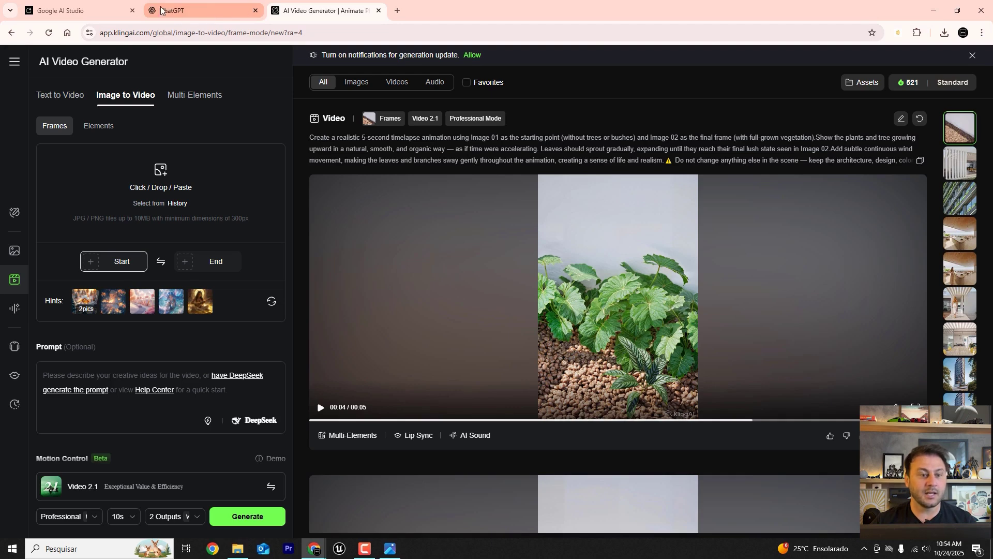
click(104, 11)
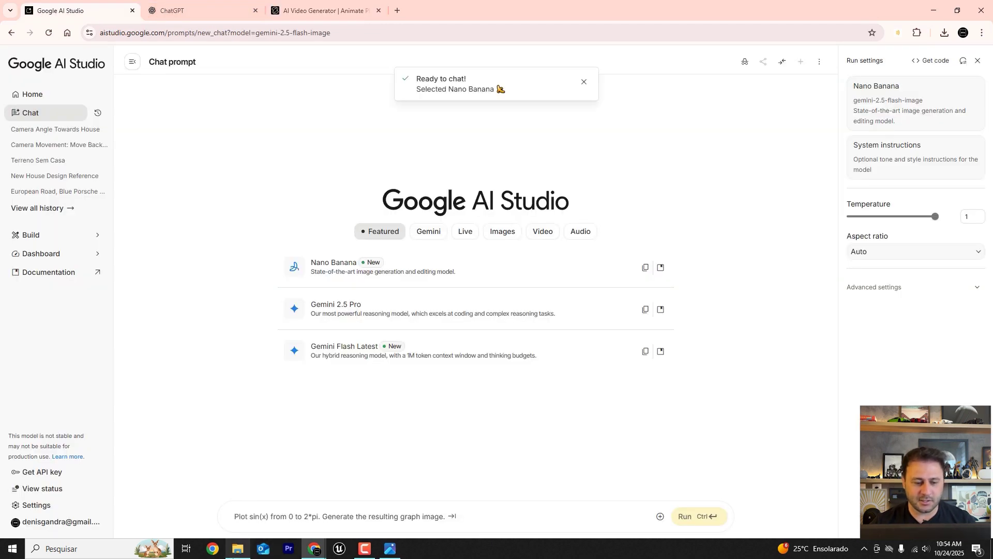
click(238, 548)
click(958, 10)
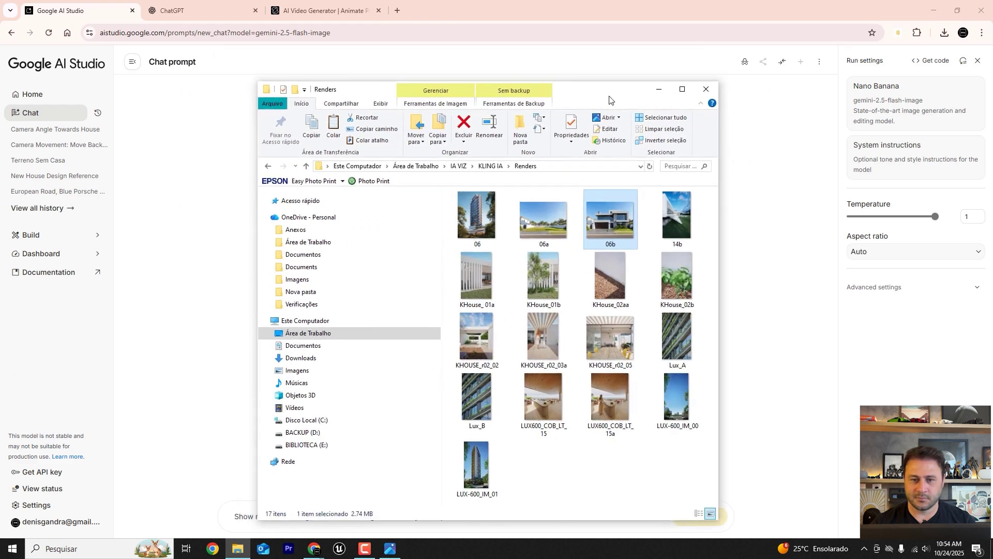
drag(610, 99, 857, 63)
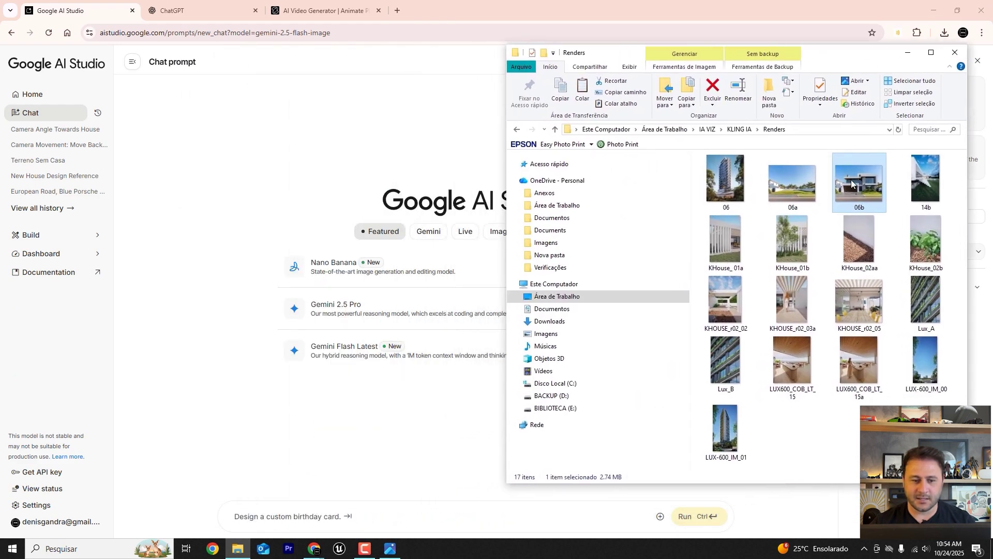
Attach the 06b render and run the prompt 'Remova a casa, deixando'
drag(852, 184, 311, 487)
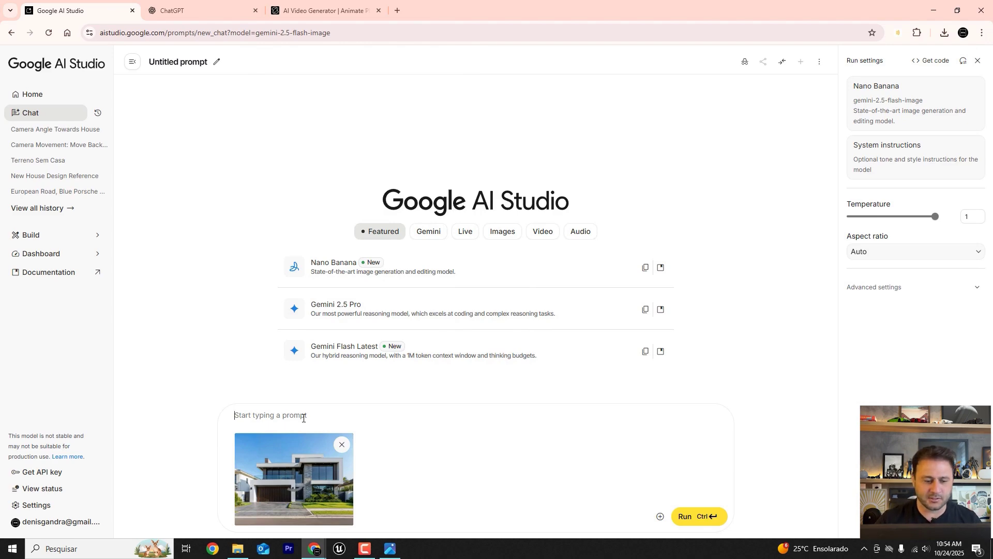
text(Remova a cas)
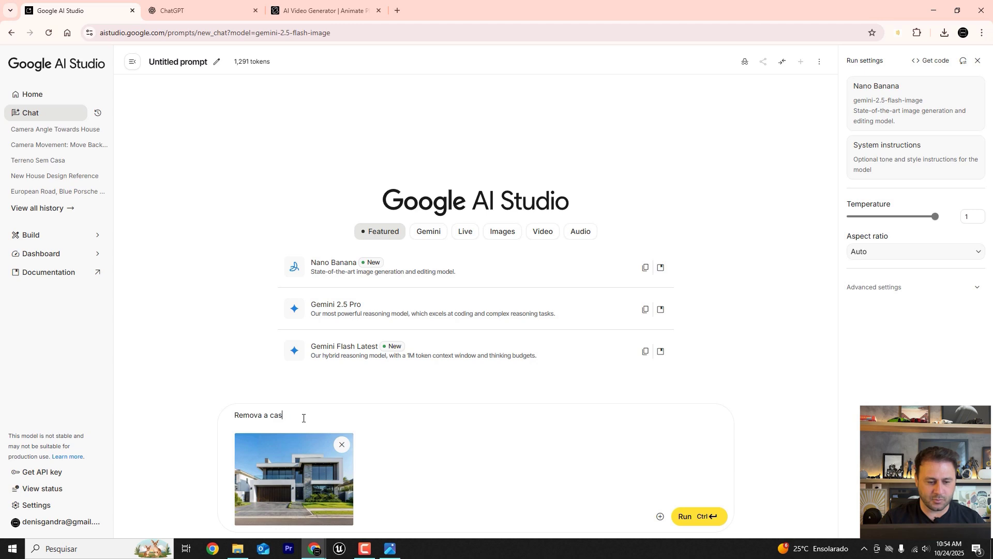
text(a, dei)
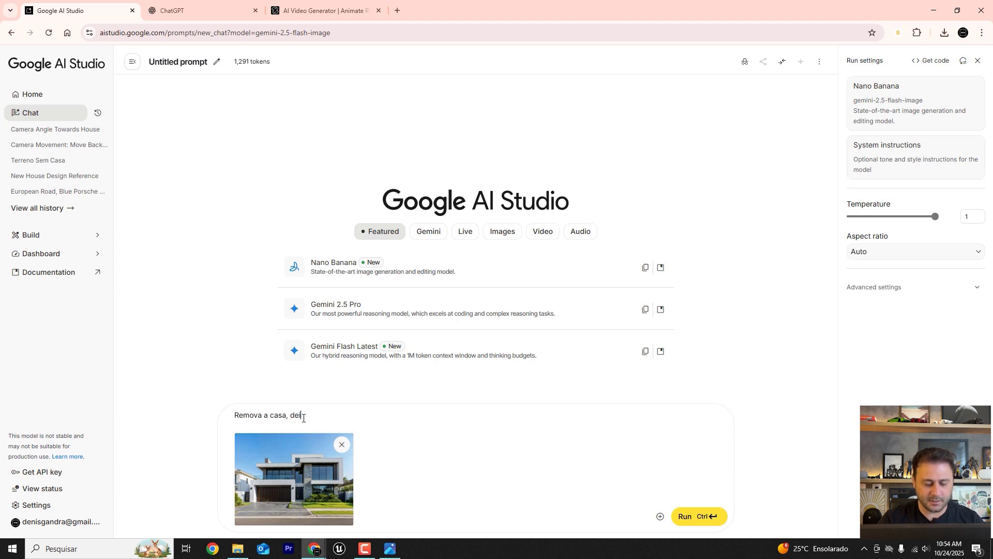
text(xando apenas o terreno baldio no lugar)
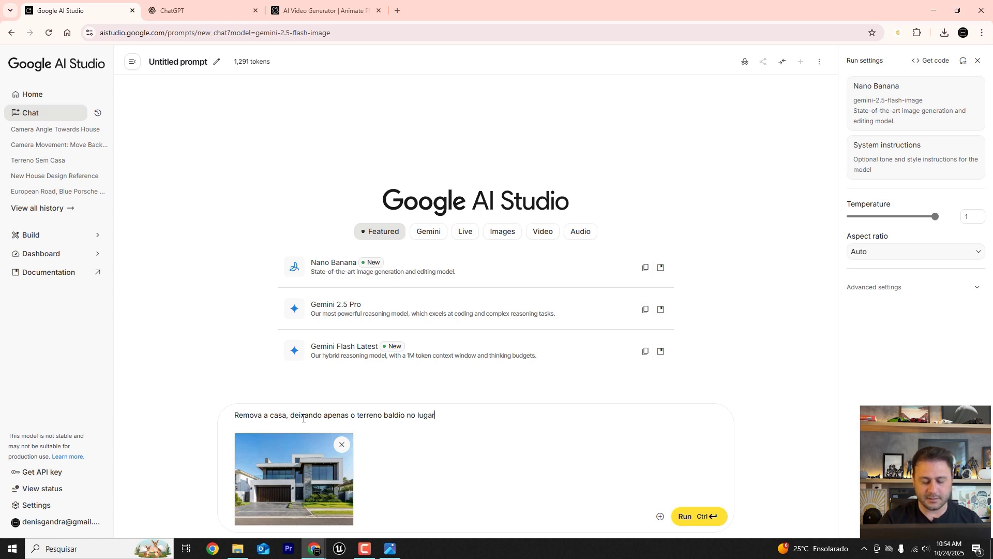
key(Return)
click(709, 515)
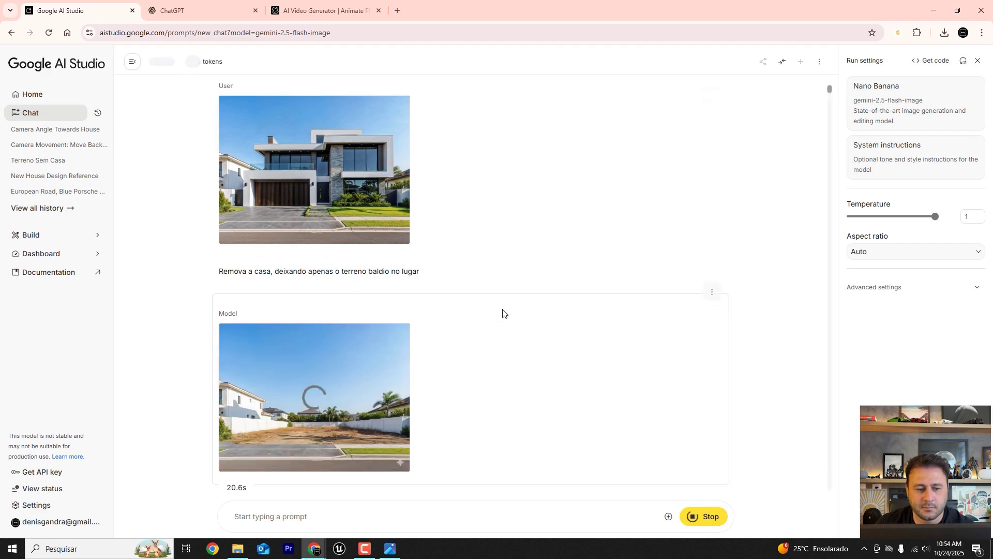
Open Nano Banana's generated empty-lot image in the full-size preview once it finishes
mouse_move(374, 389)
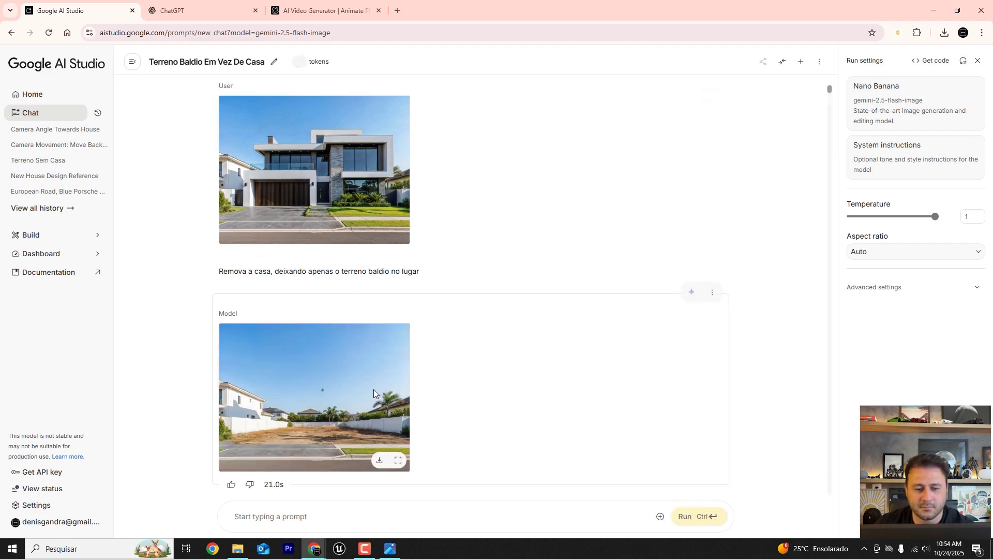
click(338, 406)
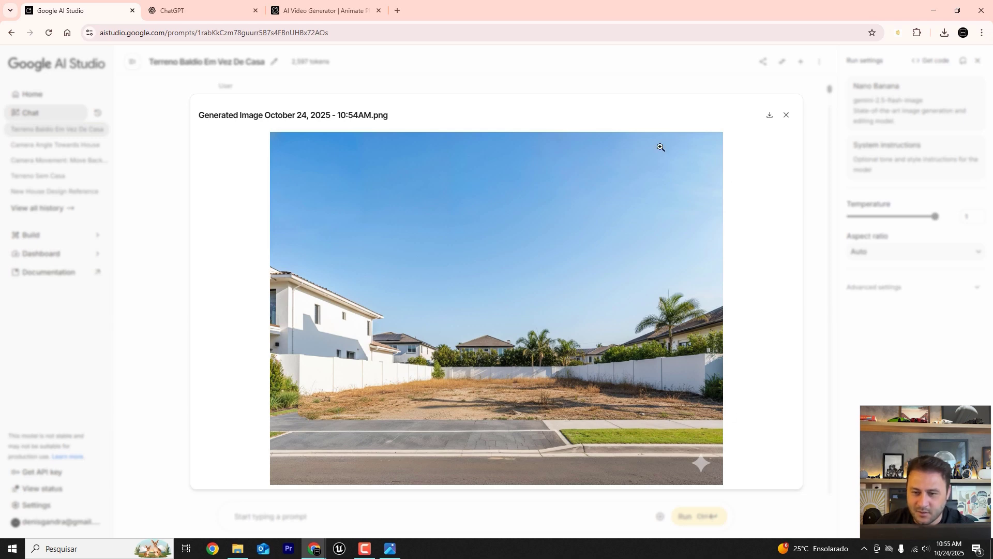
Start saving the image and create a new Construção folder in Área de Trabalho > KLING IA > Renders
click(770, 115)
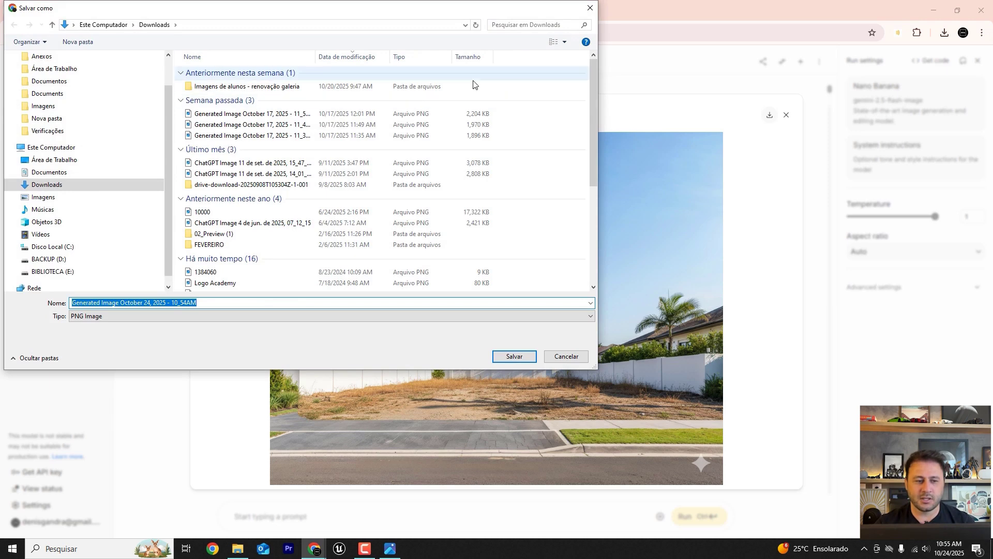
click(46, 160)
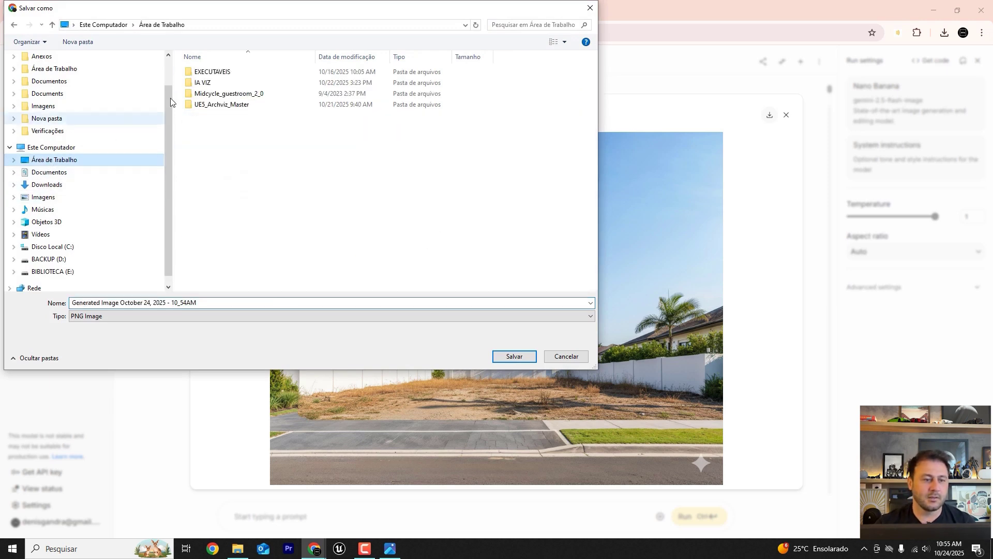
double_click(216, 83)
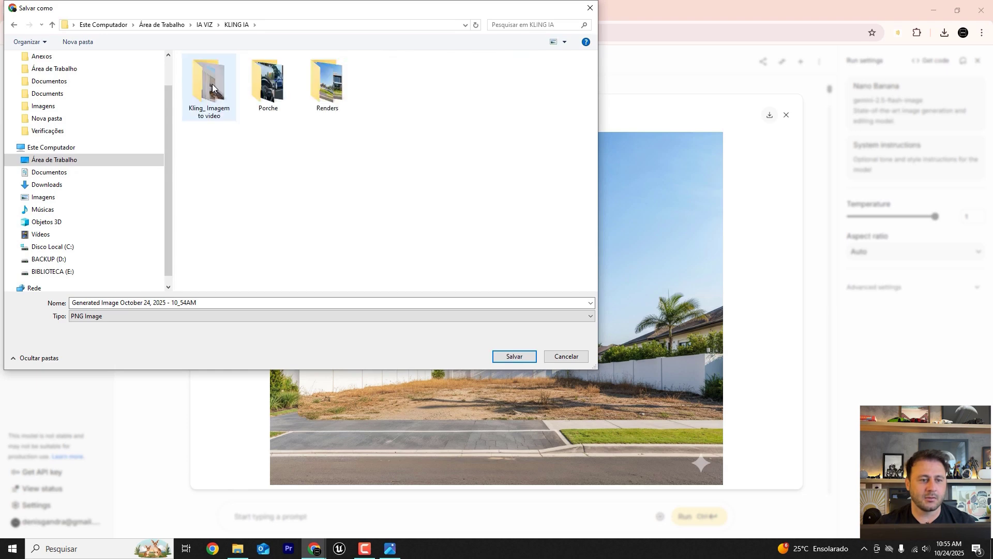
double_click(318, 75)
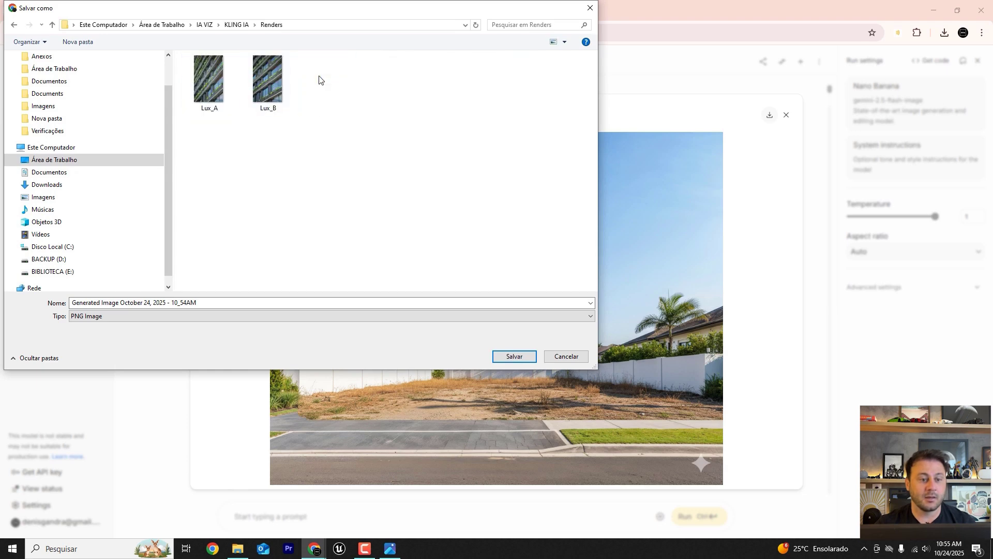
click(82, 42)
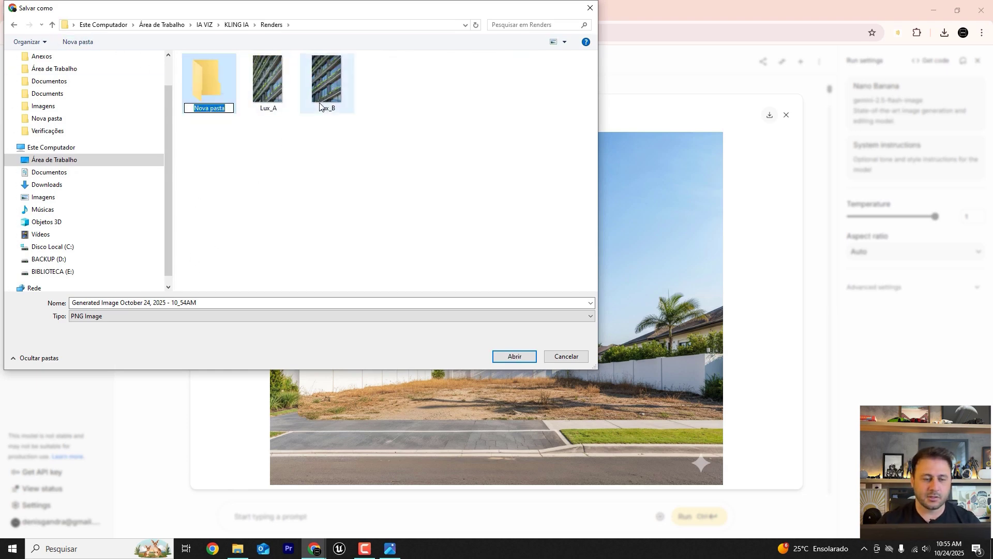
text(Cn)
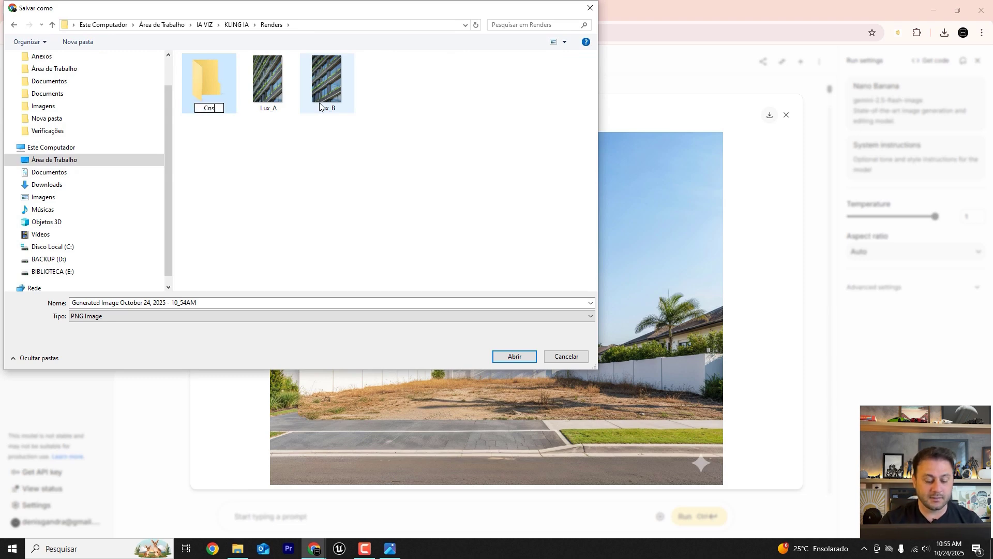
key(BackSpace)
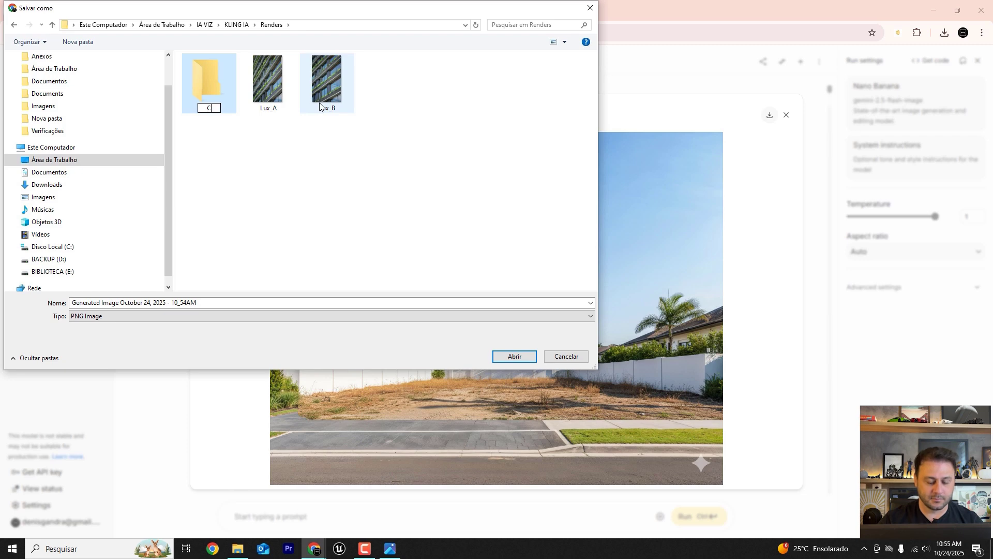
text(onstrução)
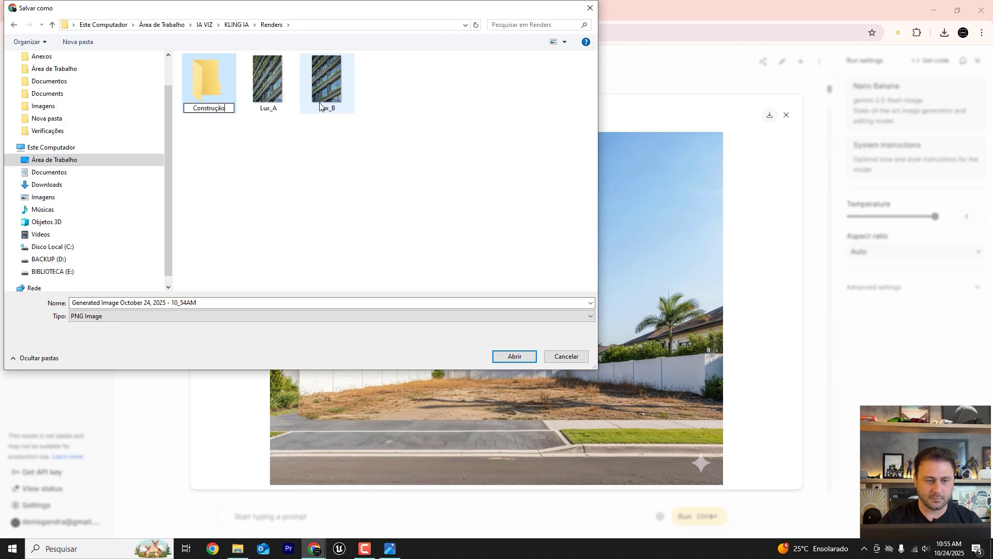
key(Return)
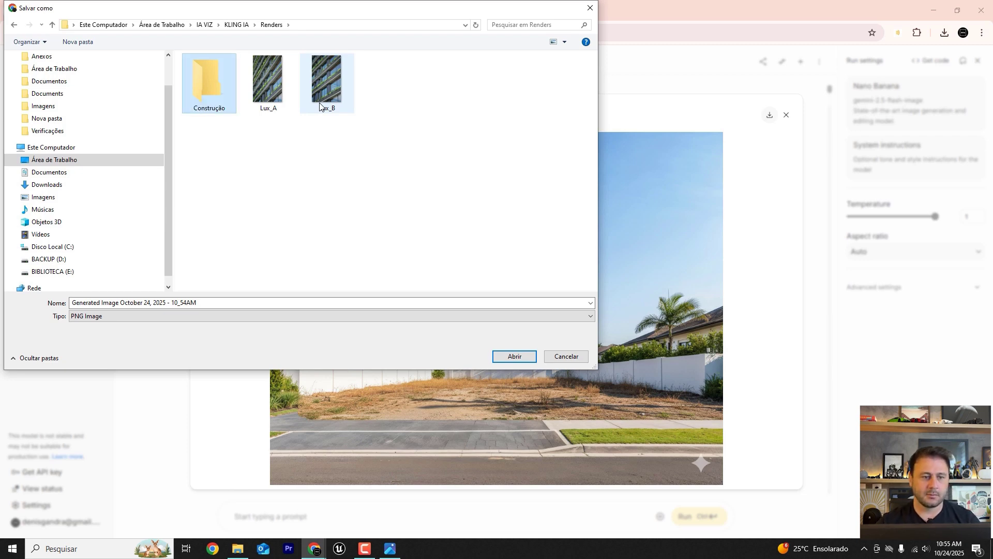
Save the image as House_01 inside the Construção folder
double_click(210, 85)
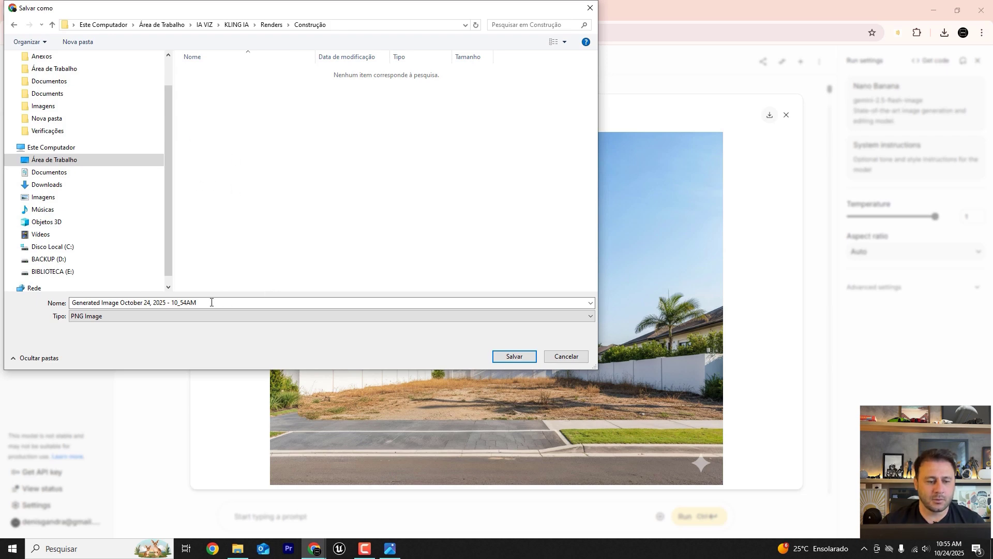
text(House)
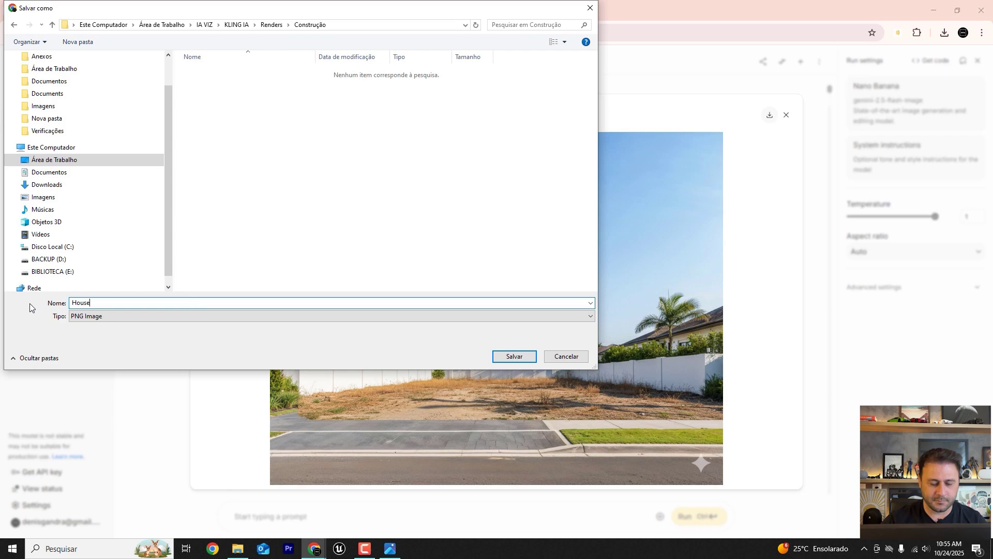
text(_01)
key(Return)
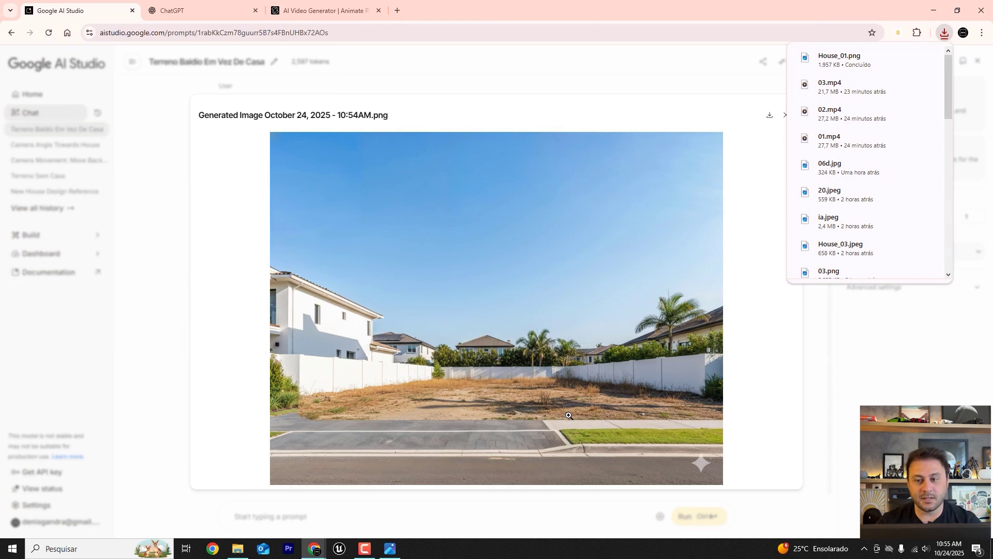
Open the Construção folder and check House_01 full screen in Photos before closing it
click(549, 161)
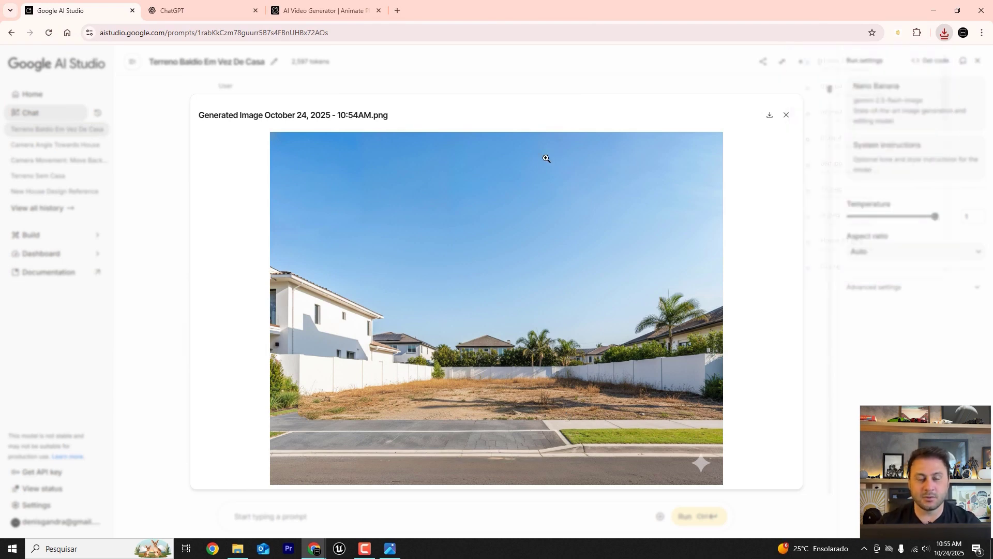
click(242, 553)
double_click(212, 141)
click(219, 128)
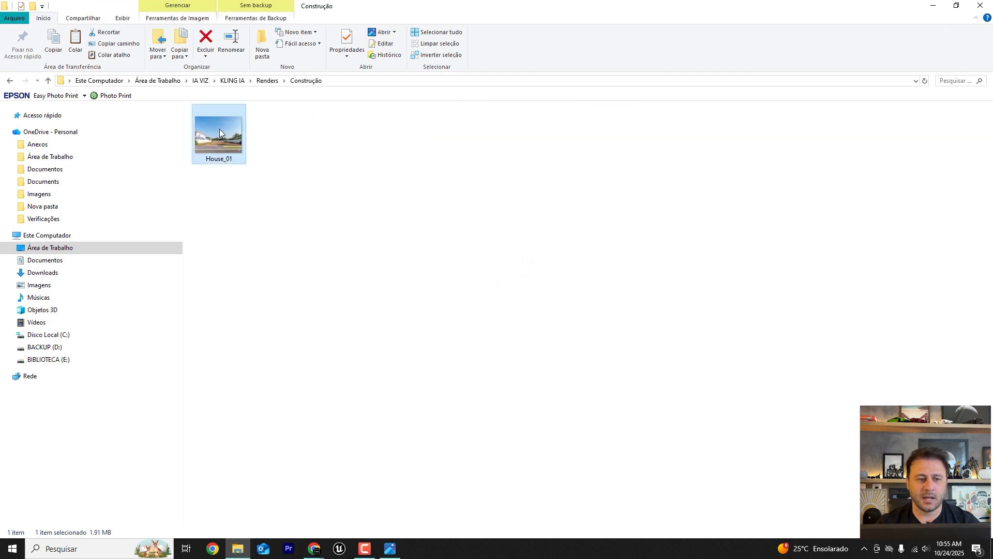
click(390, 549)
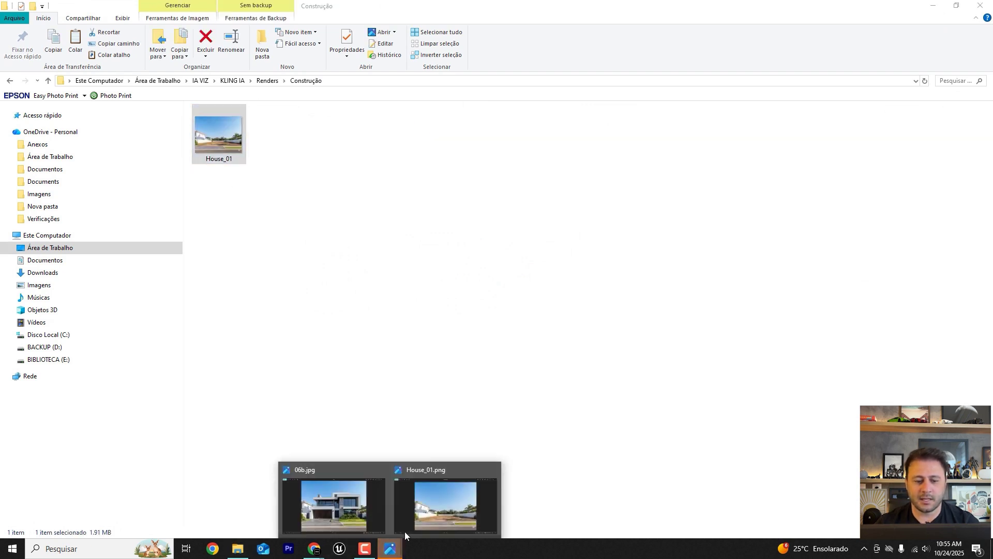
click(427, 510)
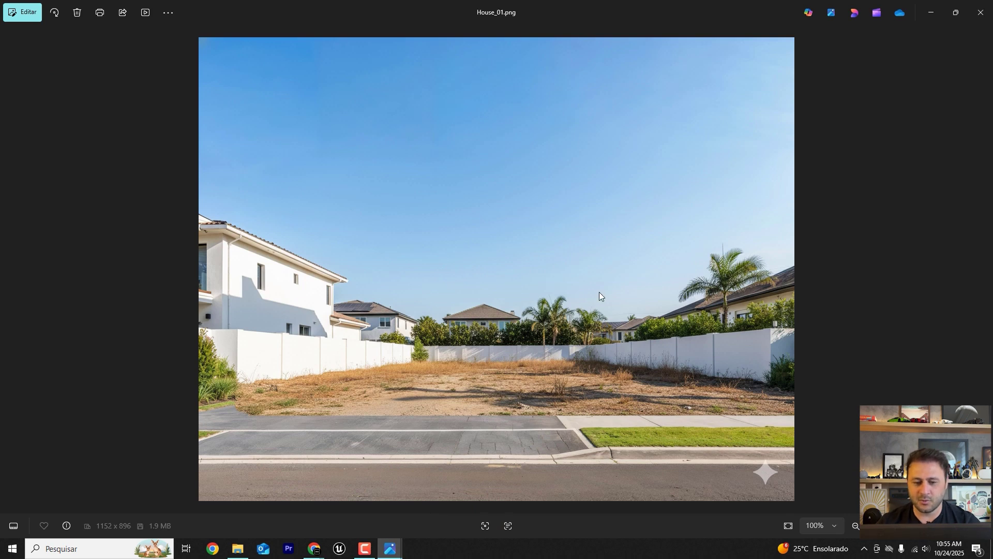
click(980, 12)
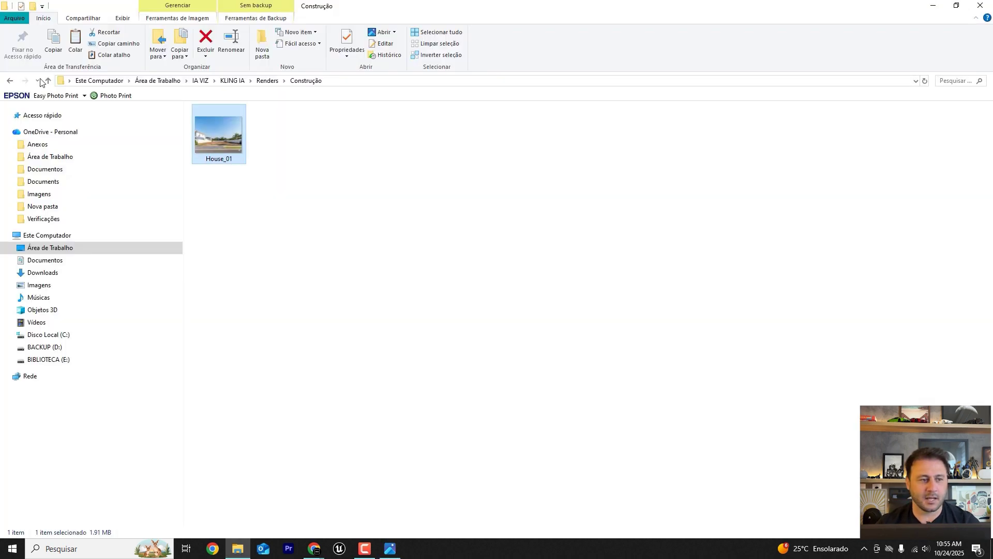
Copy the 06b render from Renders and paste it into the Construção folder
click(15, 82)
click(383, 140)
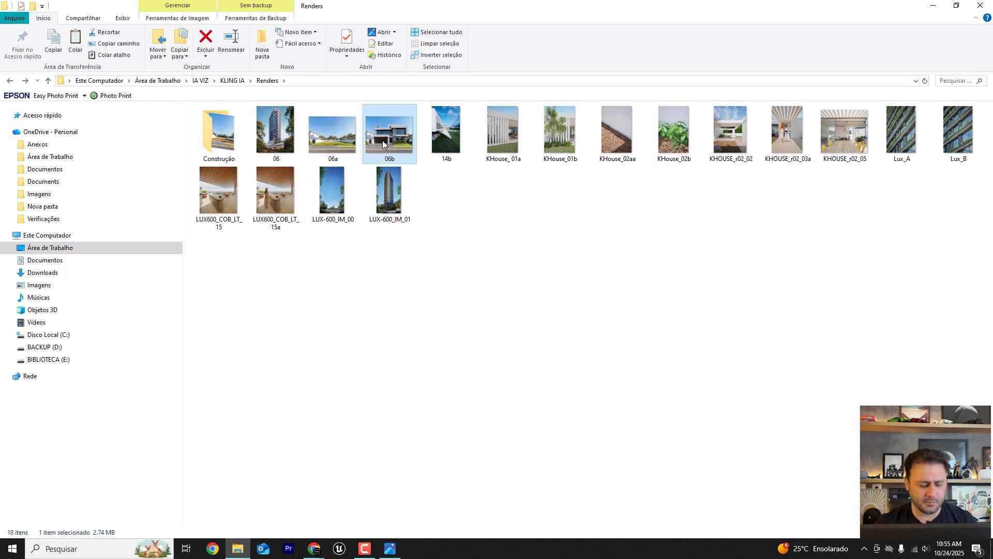
double_click(208, 126)
right_click(236, 242)
click(273, 317)
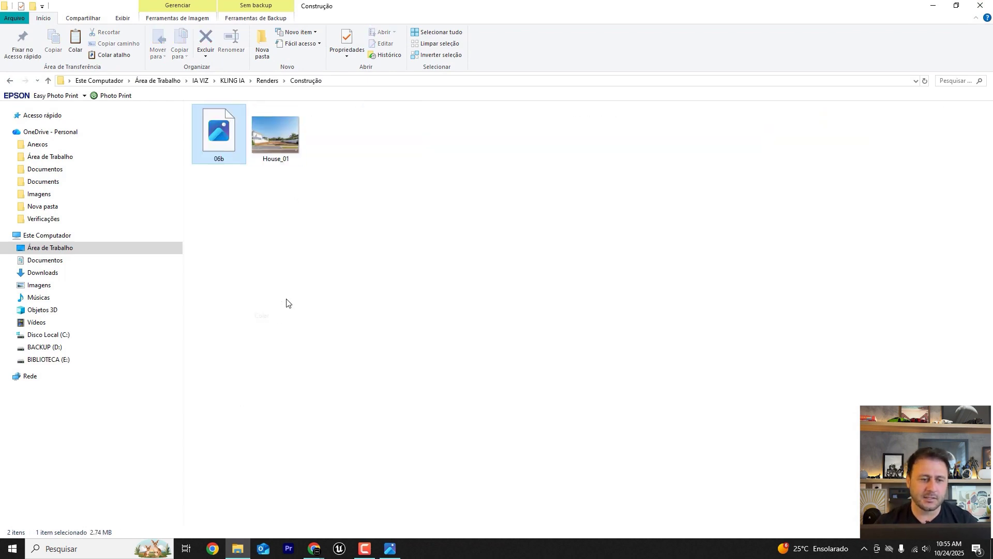
click(310, 186)
Rename the pasted 06b file to House_02, then reselect House_01
click(231, 141)
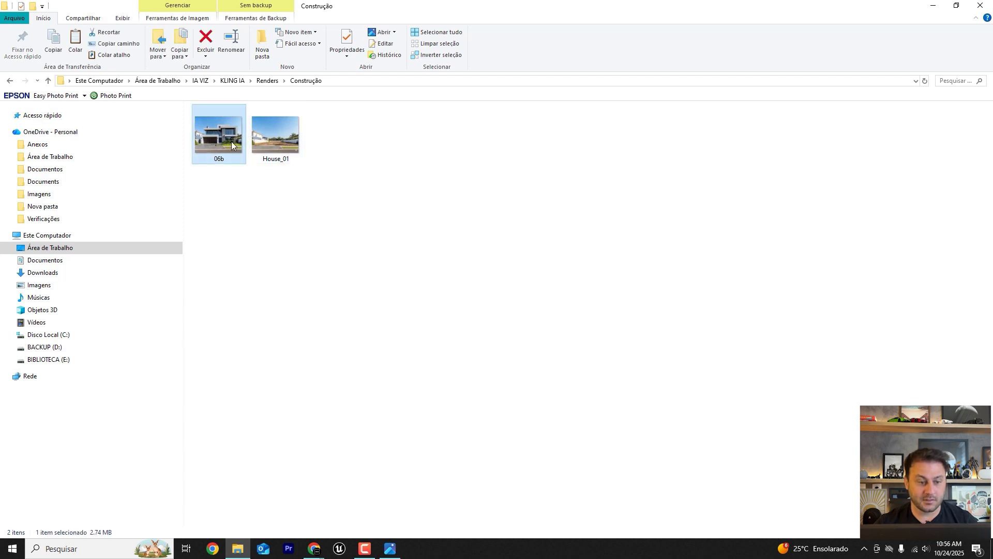
right_click(232, 139)
click(102, 494)
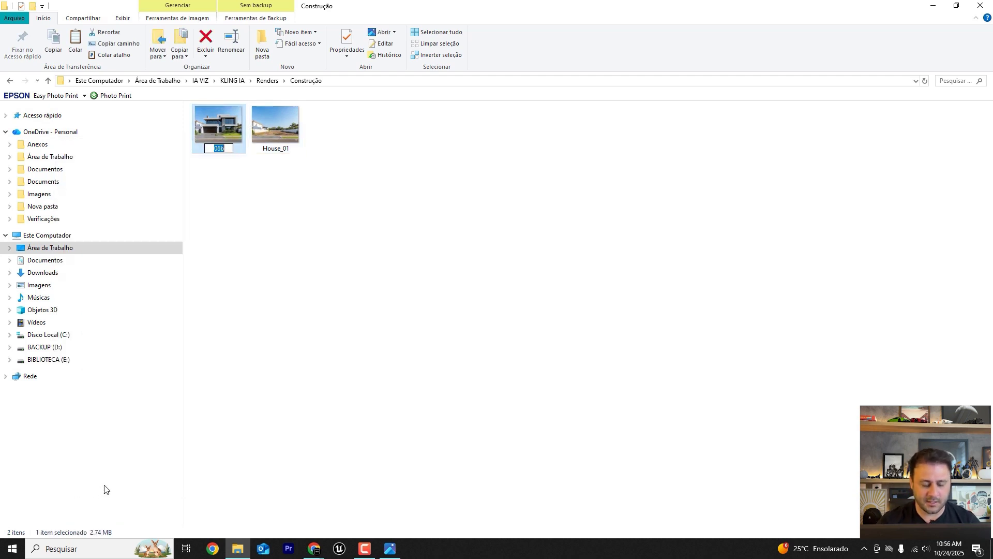
text(House_02)
key(Return)
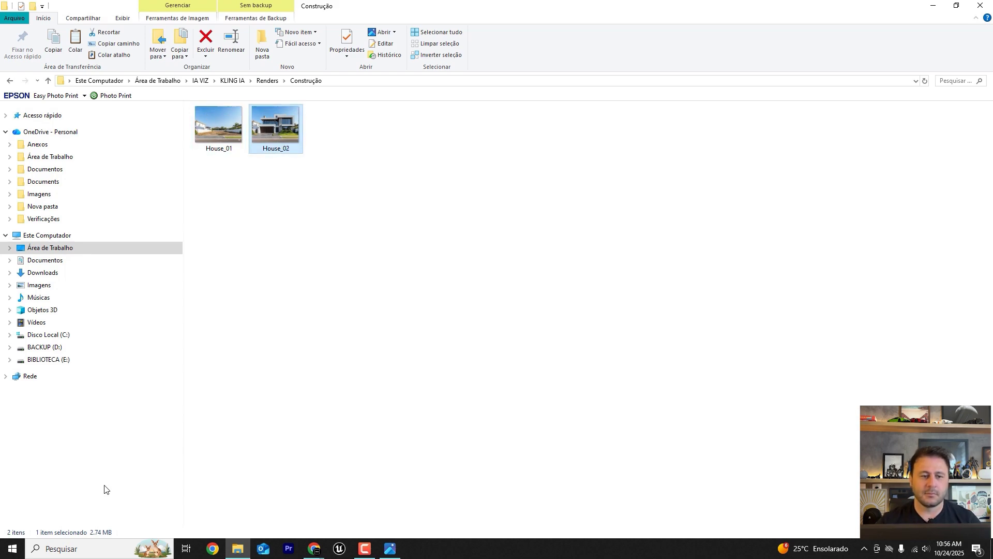
click(214, 134)
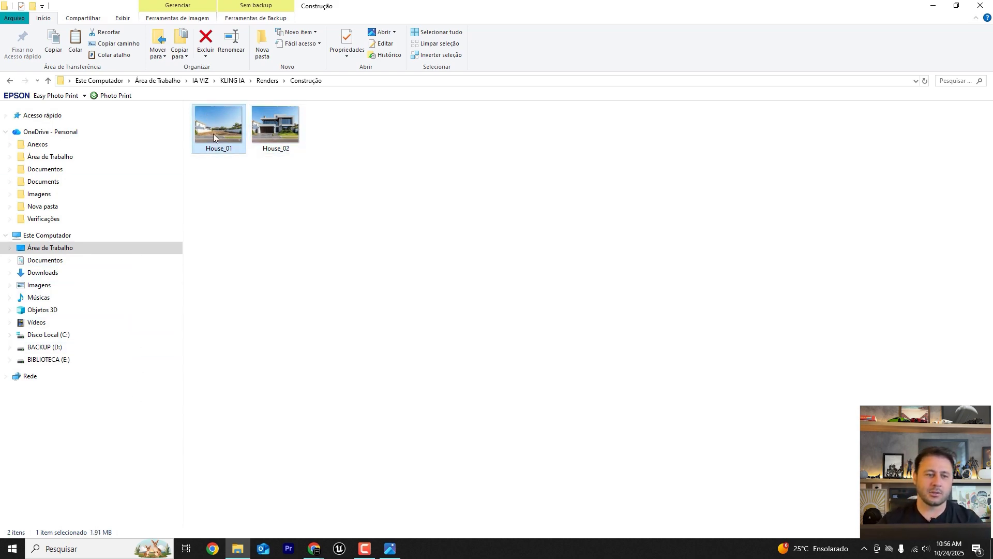
click(390, 548)
click(445, 504)
key(Right)
key(Left)
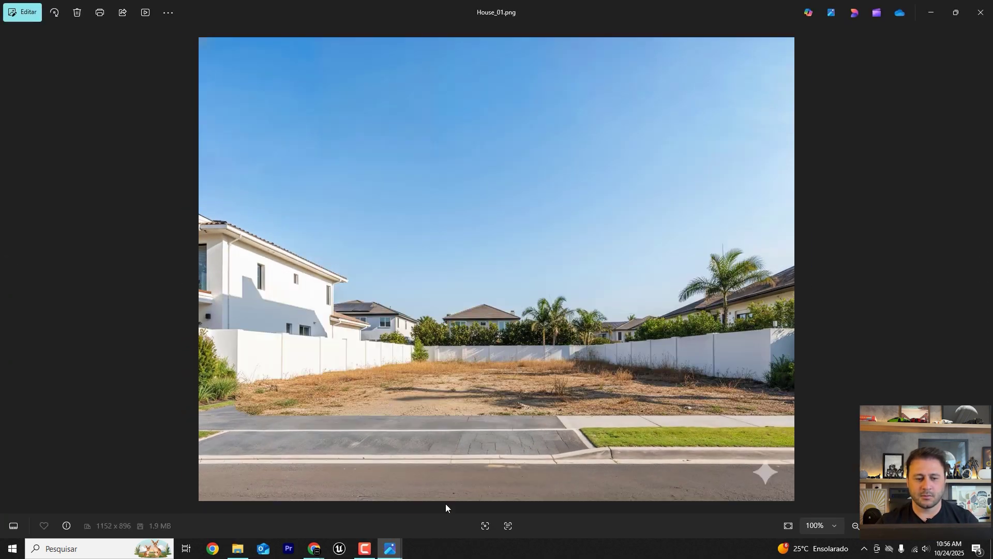
key(Right)
key(Left)
key(Right)
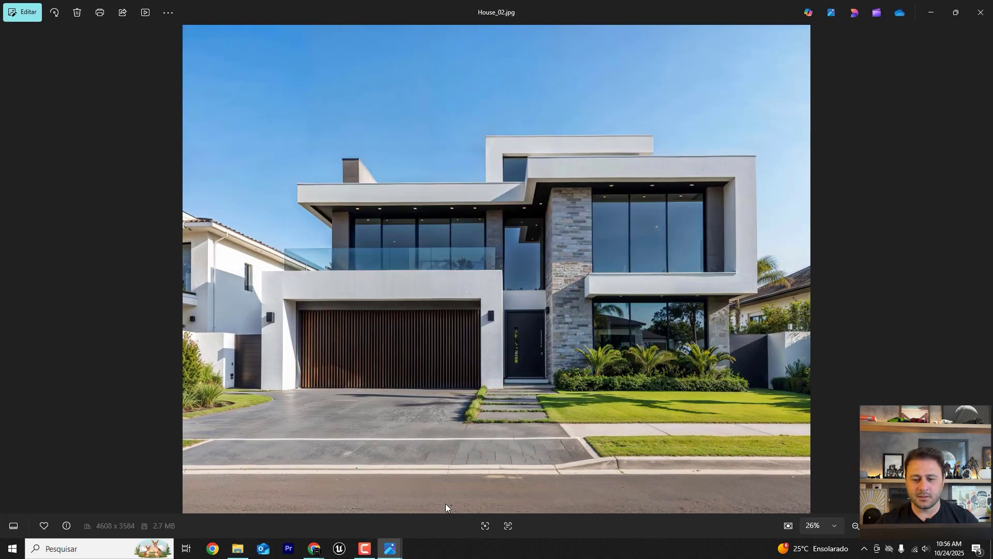
key(Left)
key(Right)
key(Left)
key(Right)
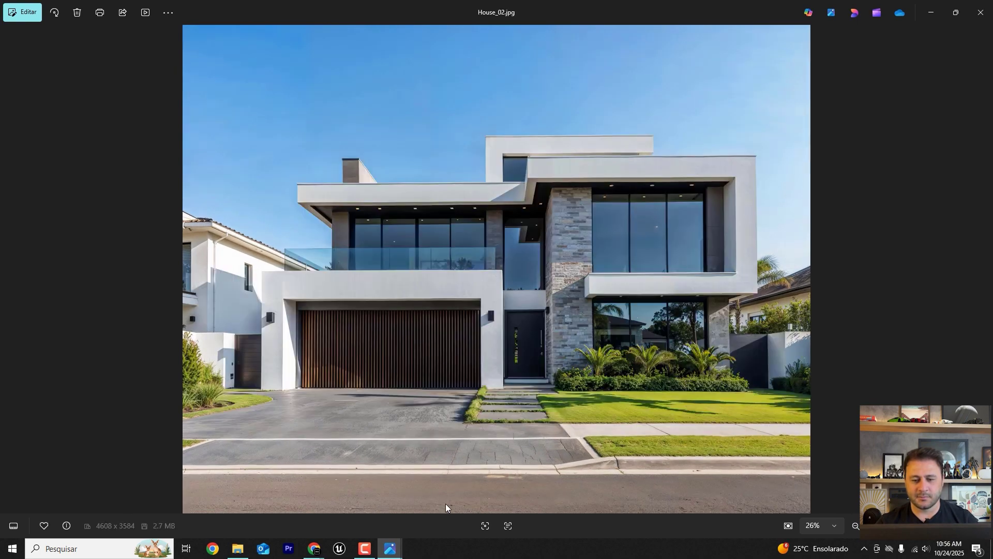
key(Left)
key(Right)
key(Left)
key(Right)
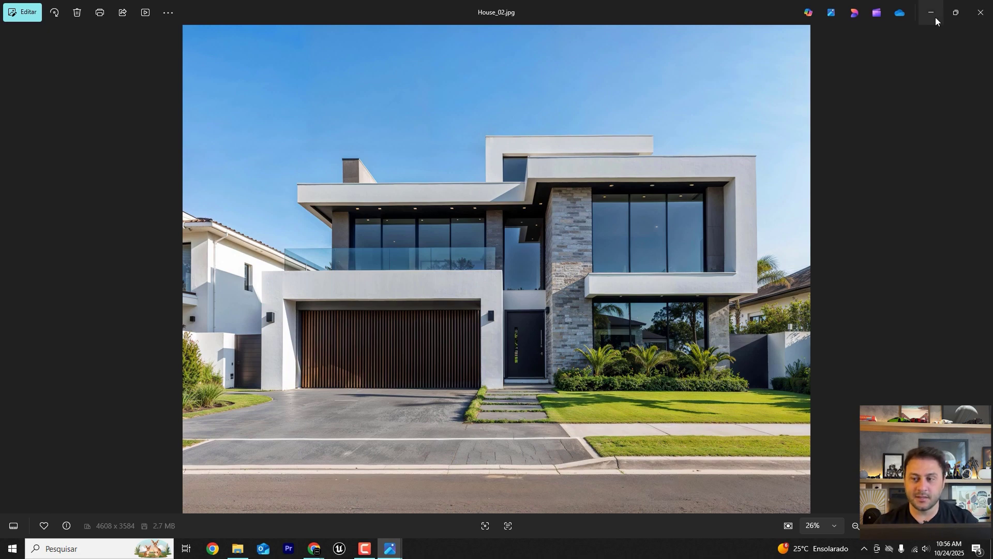
click(976, 14)
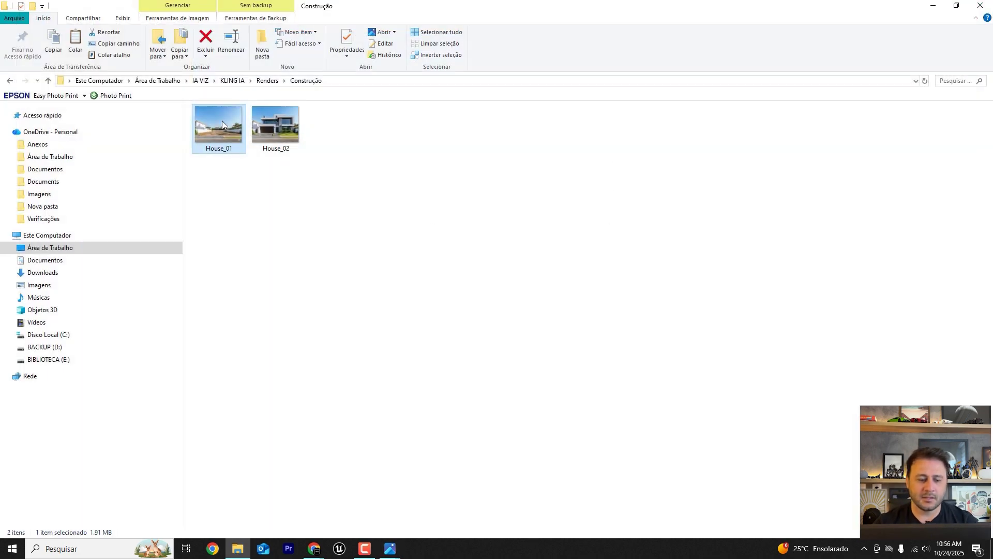
mouse_move(390, 548)
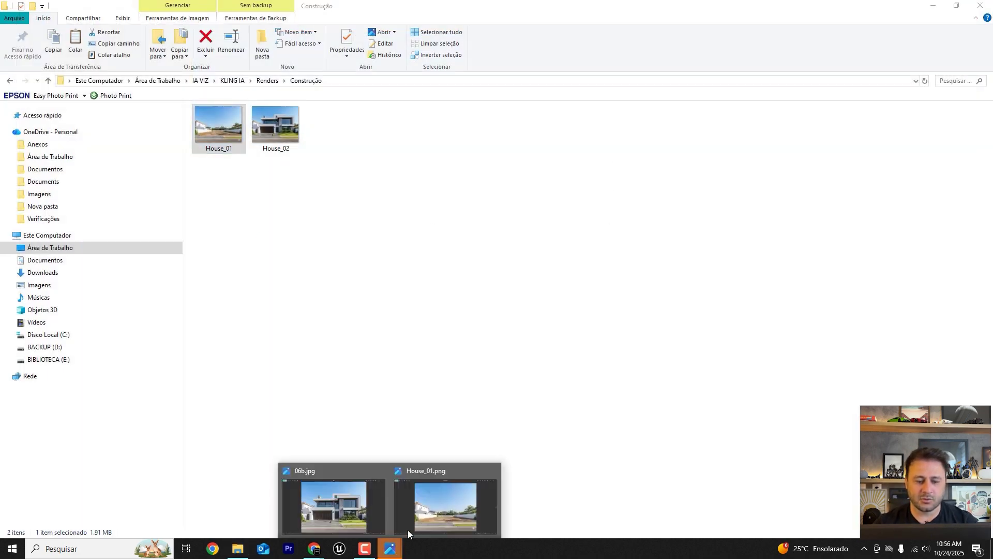
click(451, 505)
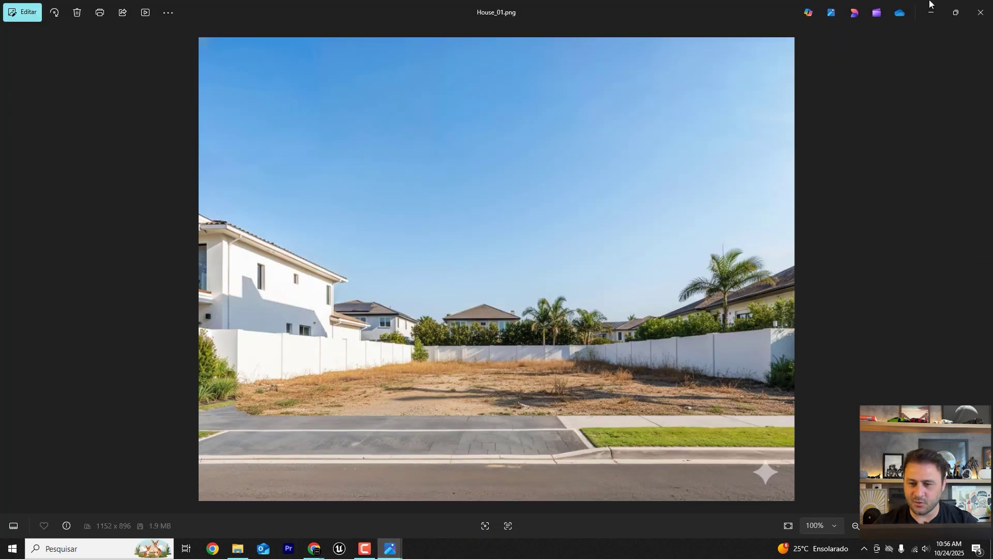
click(981, 12)
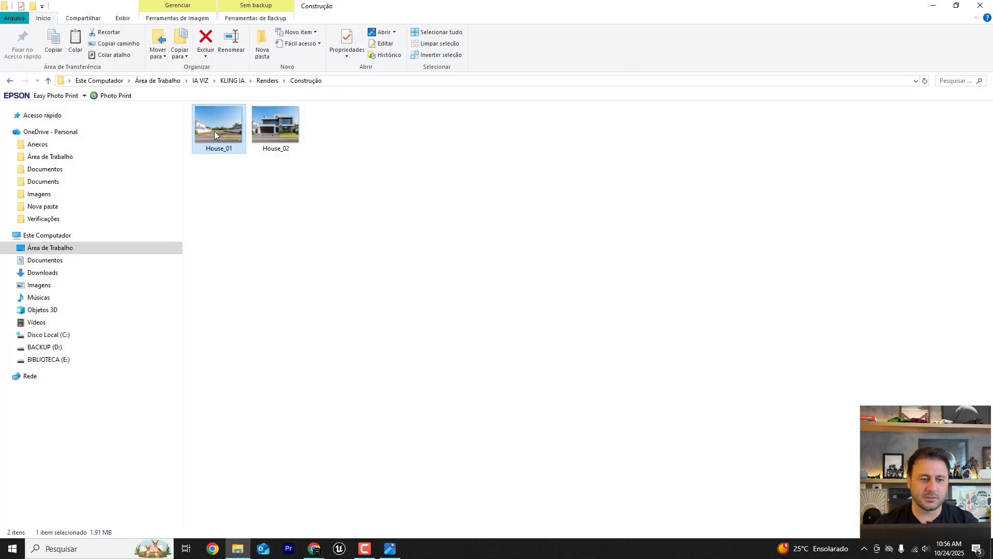
right_click(215, 135)
Open House_01.png in Photoshop 2025 with sRGB assigned and duplicate it as Camada 1 copiar
mouse_move(64, 336)
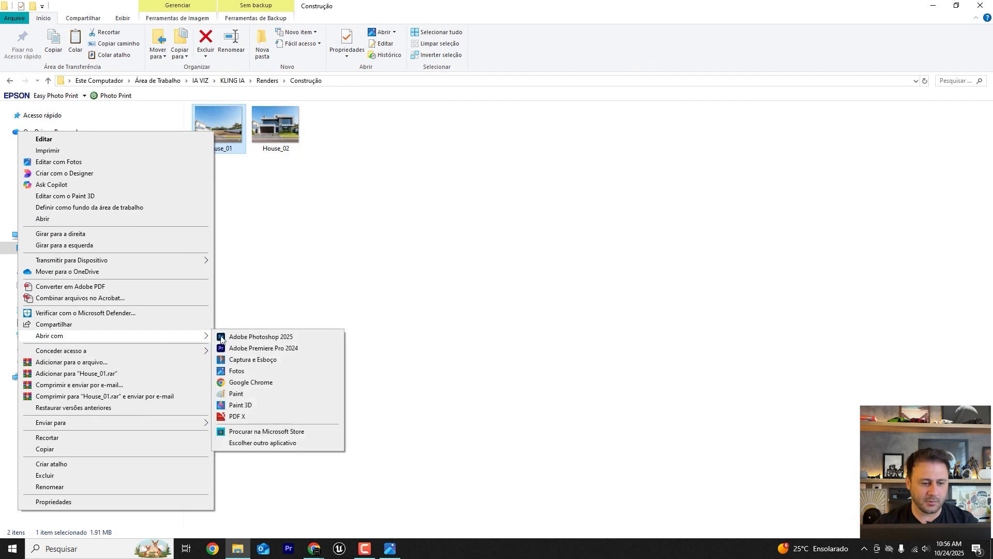
click(258, 337)
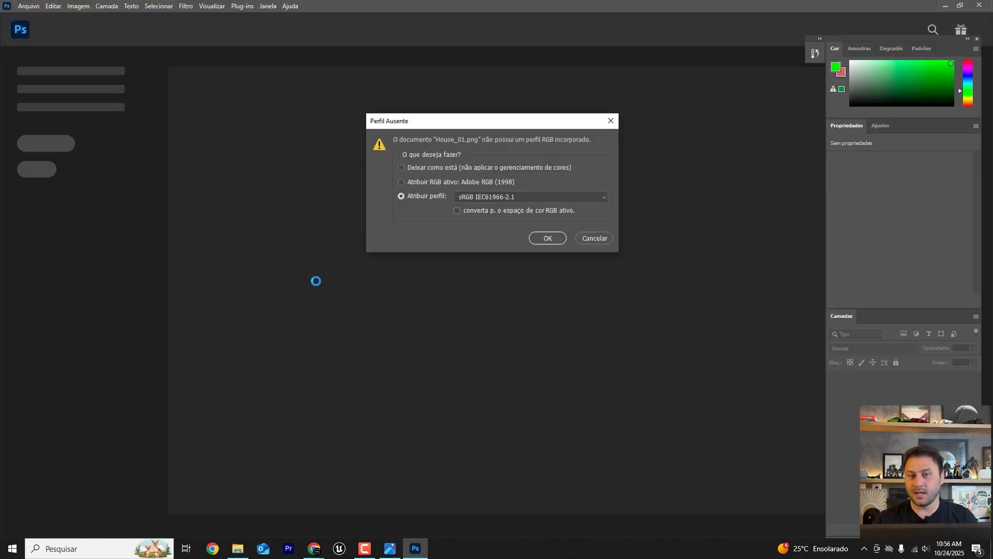
click(552, 236)
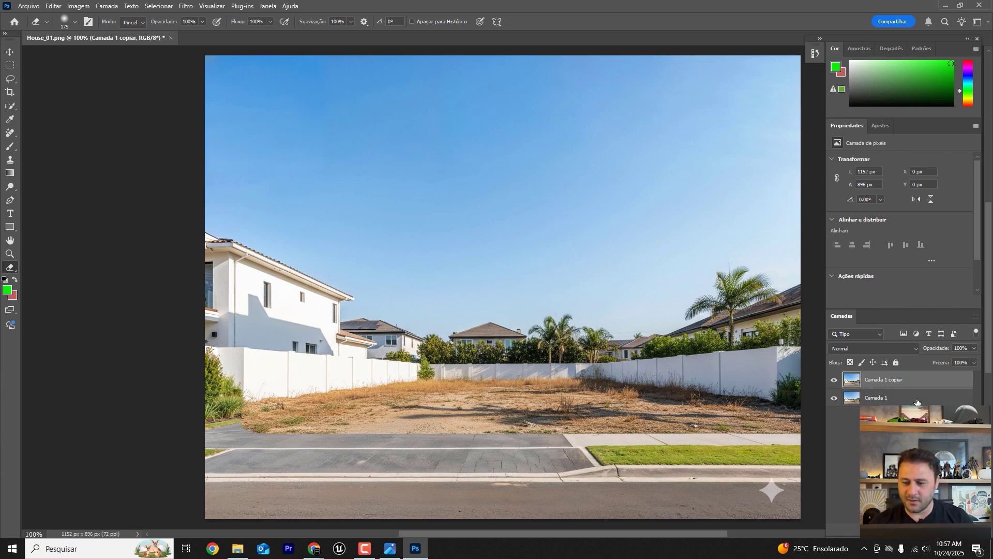
key(ctrl+j)
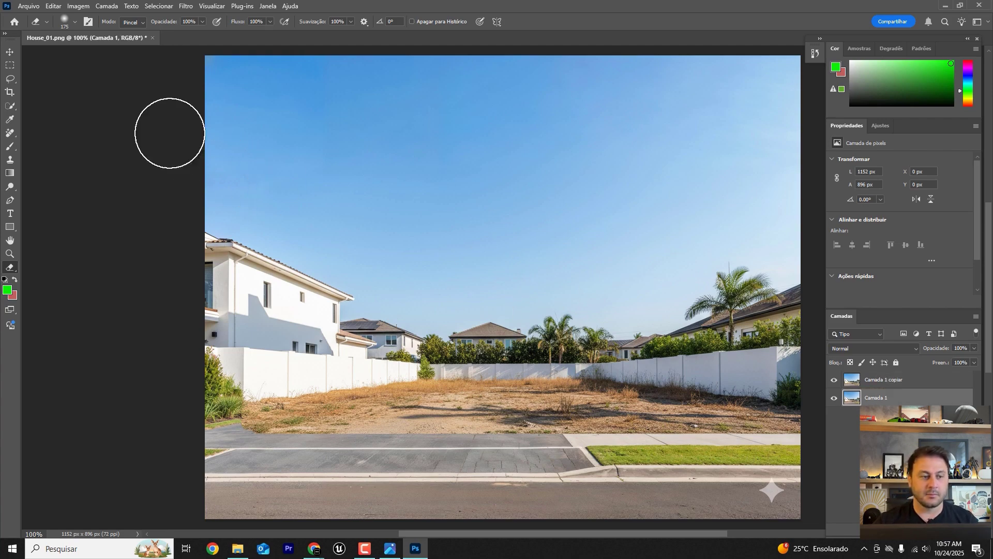
Open House_02 in Photoshop 2025, accepting the sRGB colour profile
click(236, 550)
click(264, 138)
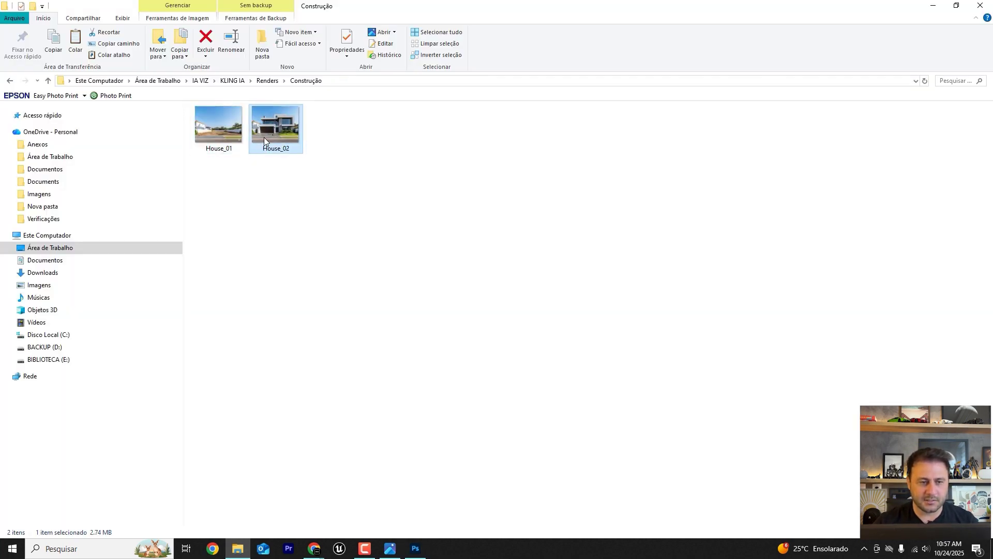
right_click(264, 137)
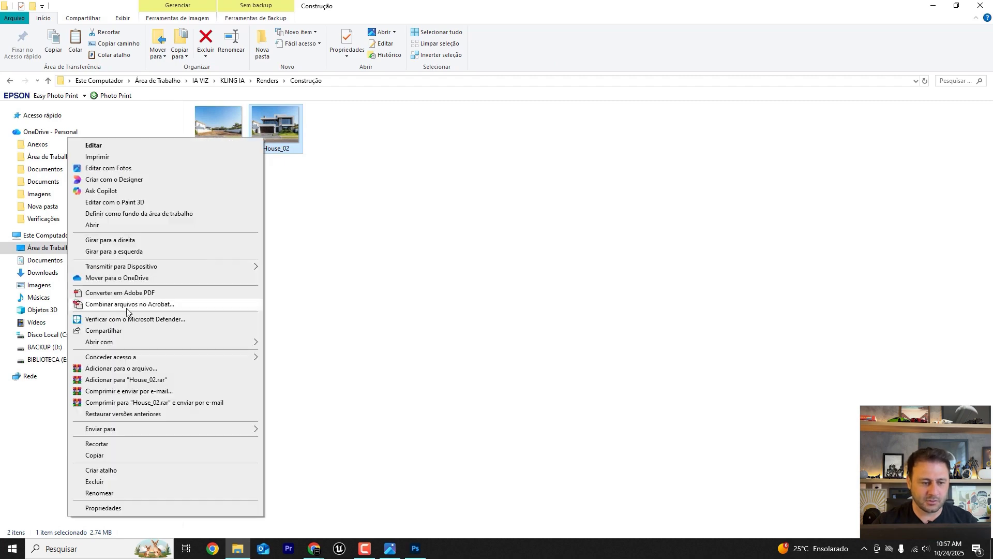
mouse_move(155, 342)
click(334, 355)
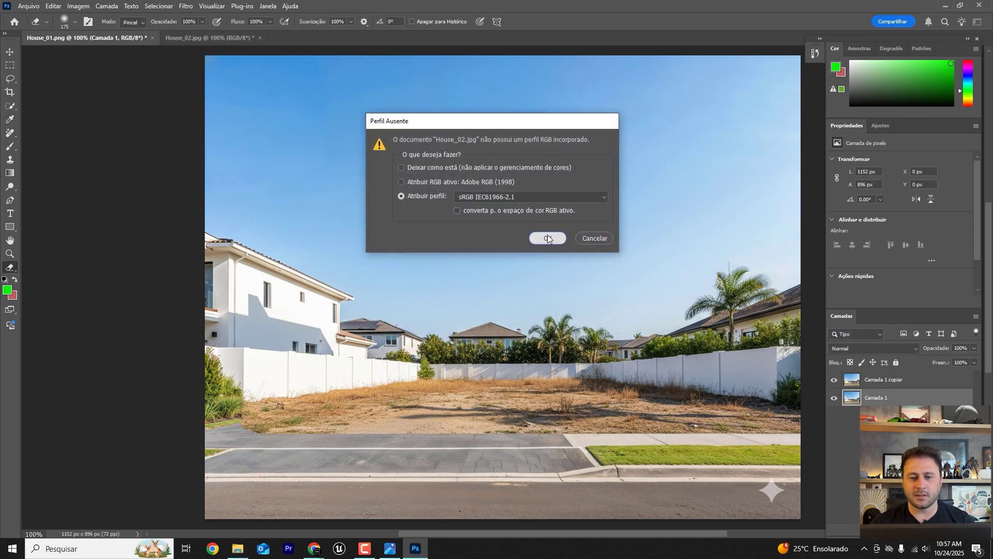
click(546, 236)
scroll(405, 251, down, 3)
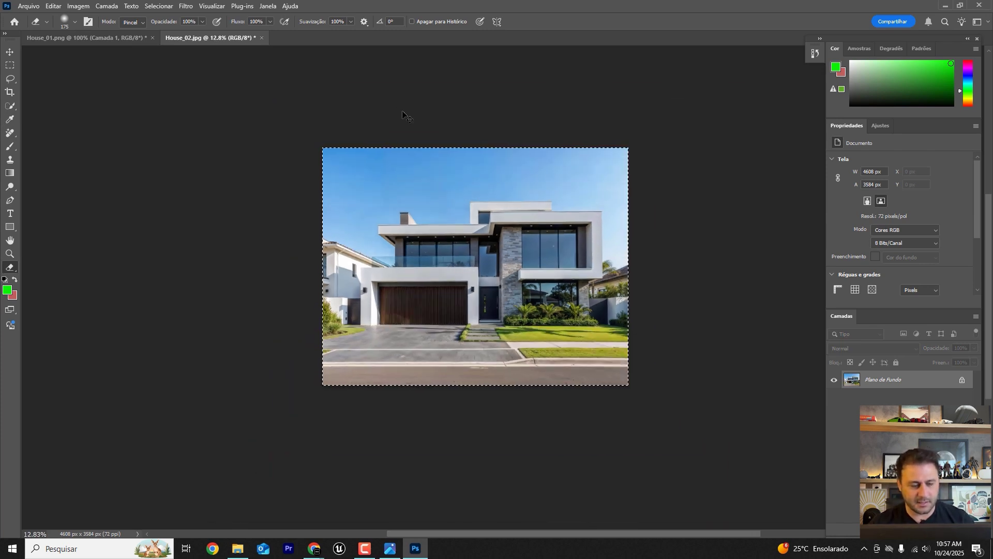
Paste the house photo into House_01 as Camada 2 and Free Transform it to 1152 x 896 px
click(103, 38)
key(ctrl+v)
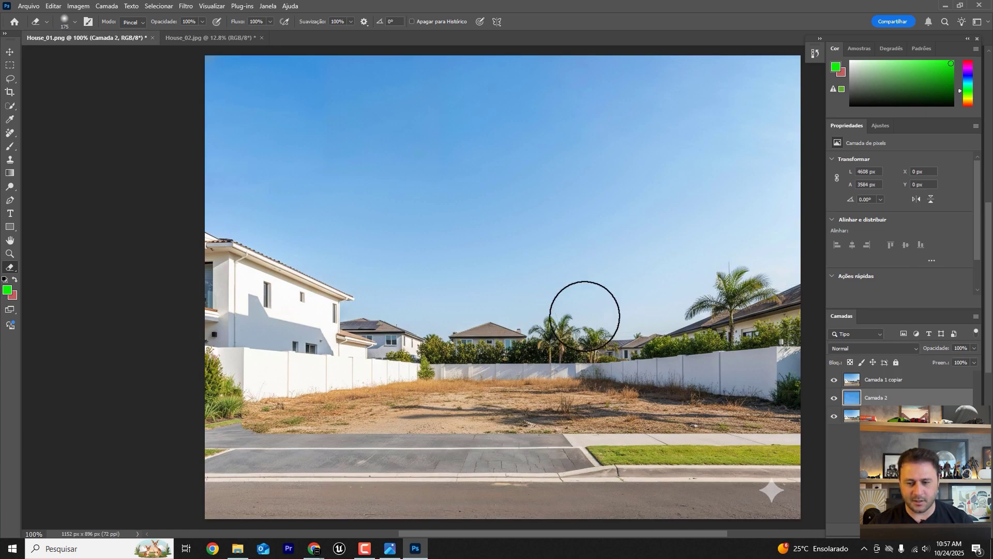
scroll(311, 261, down, 4)
click(54, 6)
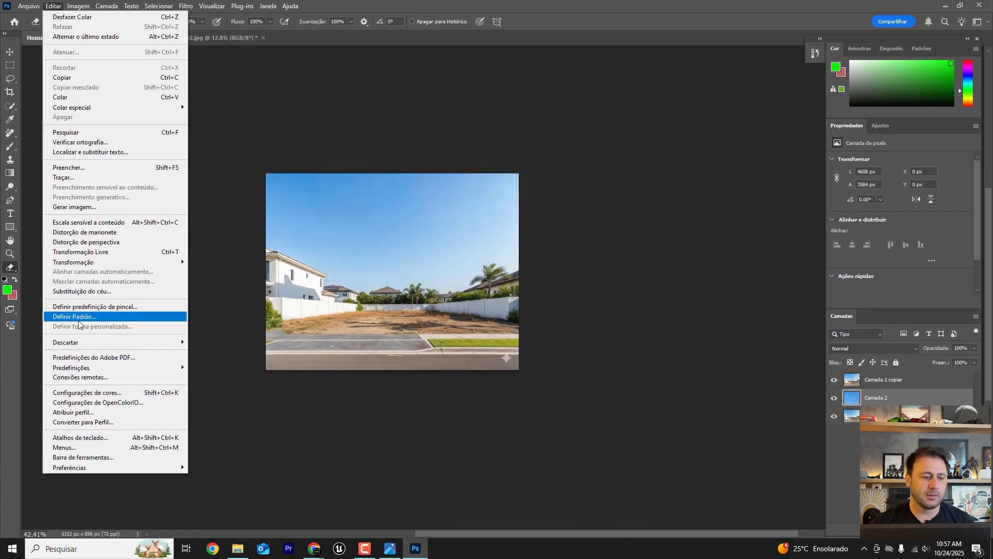
click(86, 257)
scroll(273, 211, down, 5)
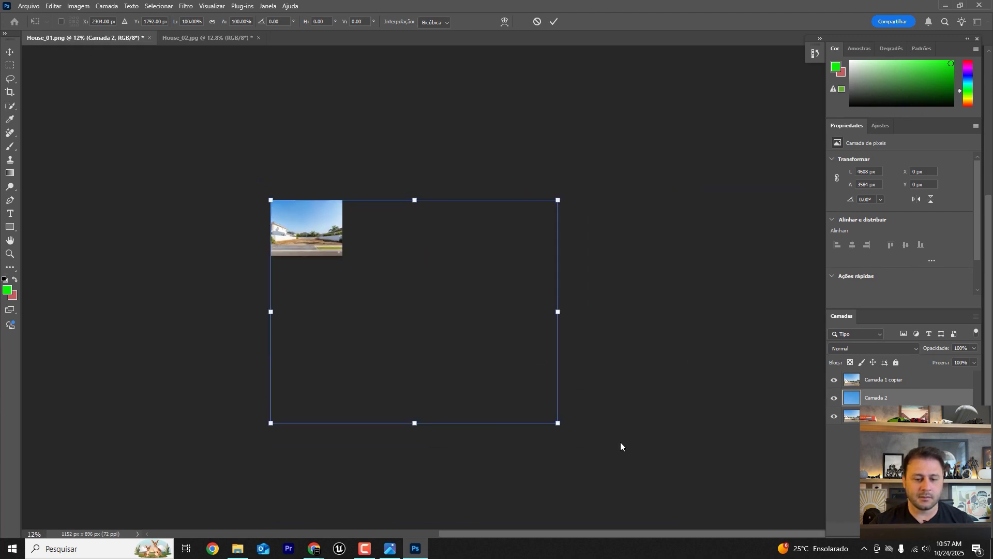
drag(557, 421, 309, 218)
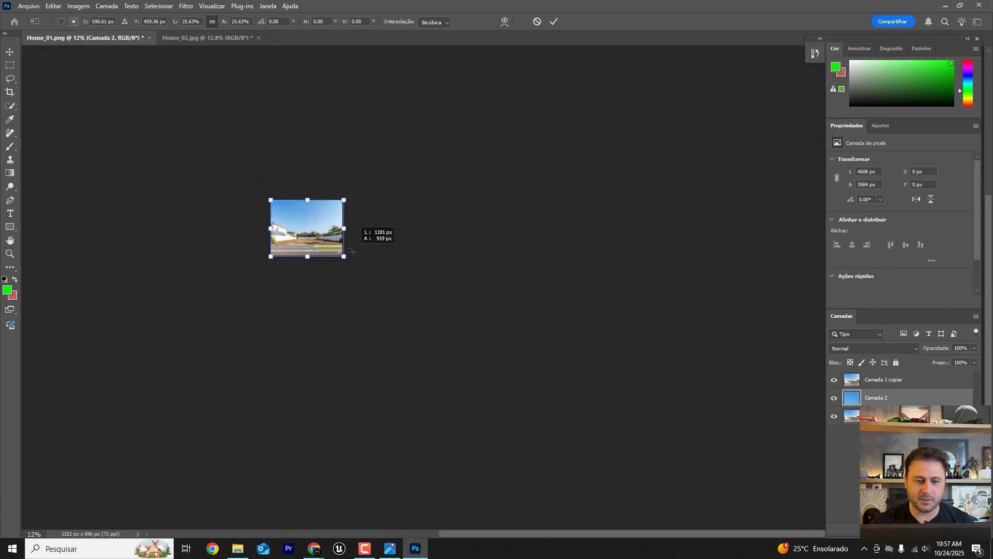
scroll(326, 255, up, 4)
scroll(322, 255, up, 5)
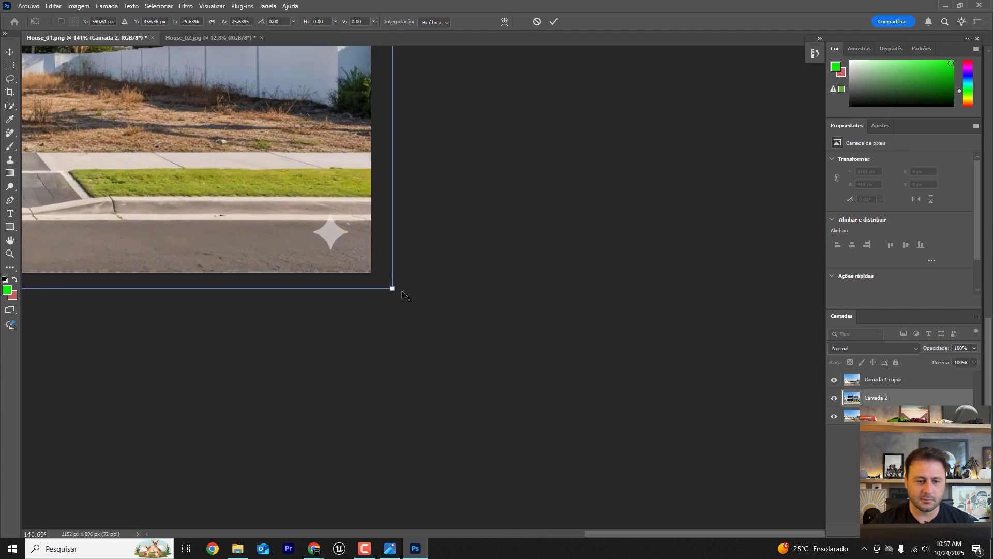
drag(392, 288, 371, 272)
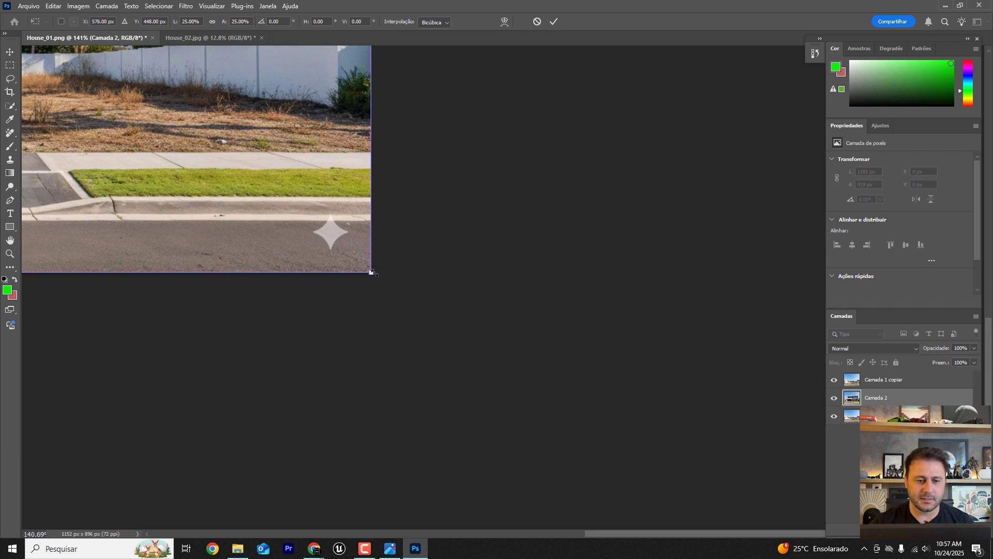
key(Return)
key(e)
scroll(672, 337, down, 5)
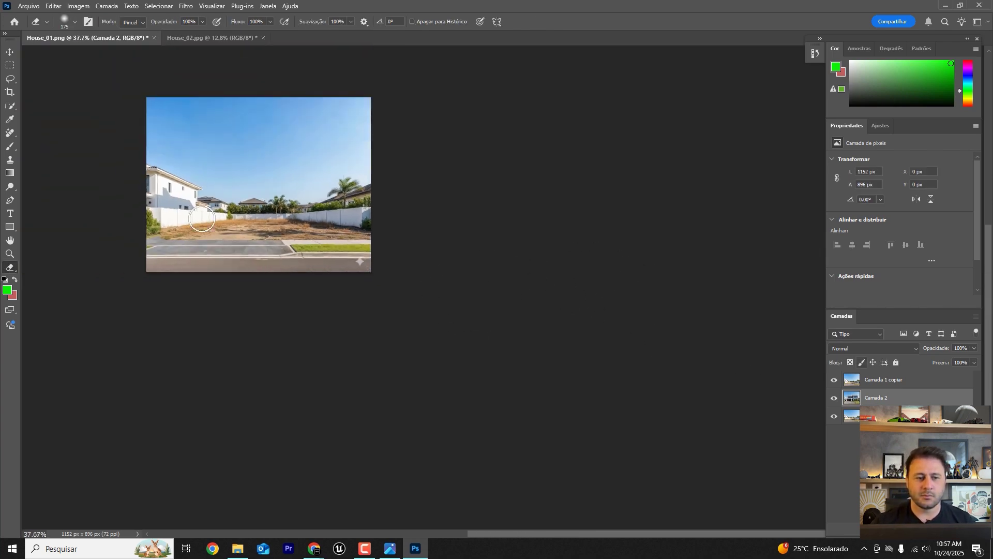
Zoom in and toggle Camada 1 copiar on and off to compare, leaving it hidden
key(ctrl+plus)
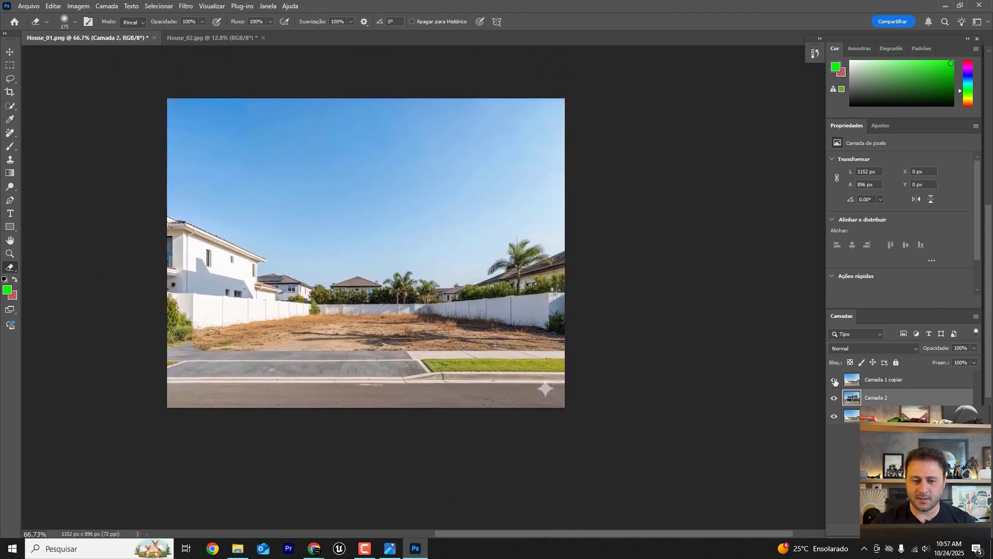
click(835, 381)
click(834, 381)
click(834, 381)
click(834, 380)
click(834, 381)
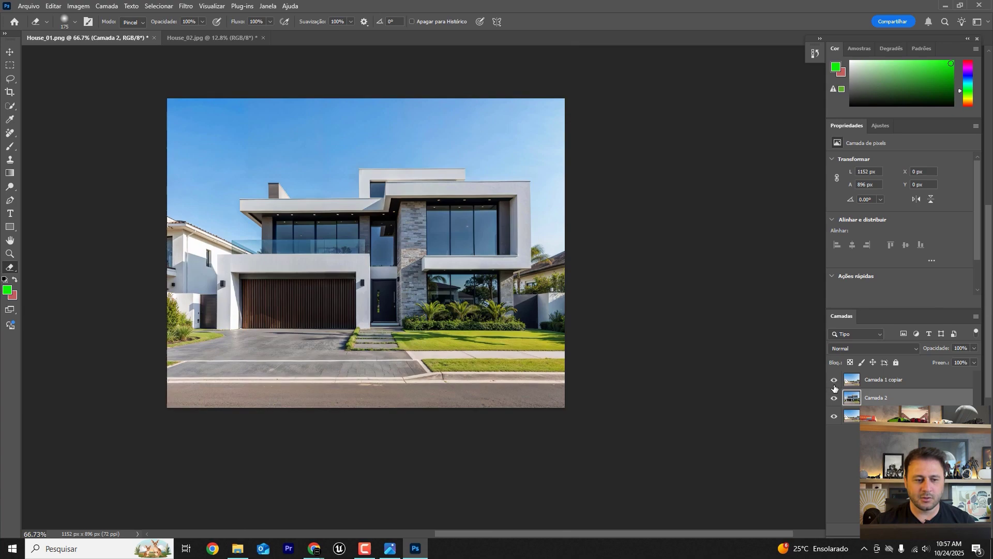
click(834, 381)
click(834, 380)
click(834, 386)
click(834, 386)
click(834, 386)
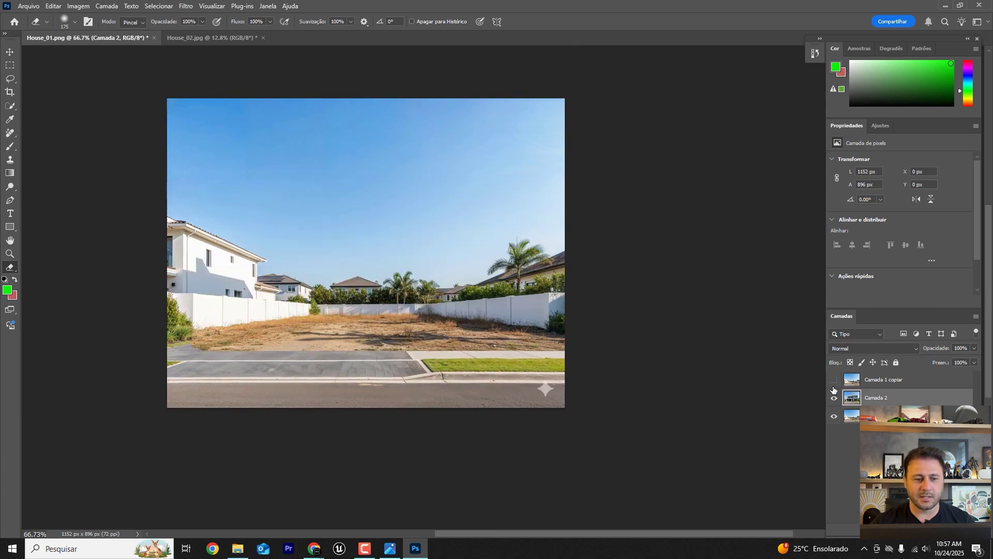
click(834, 386)
click(833, 388)
click(834, 388)
click(833, 388)
click(834, 388)
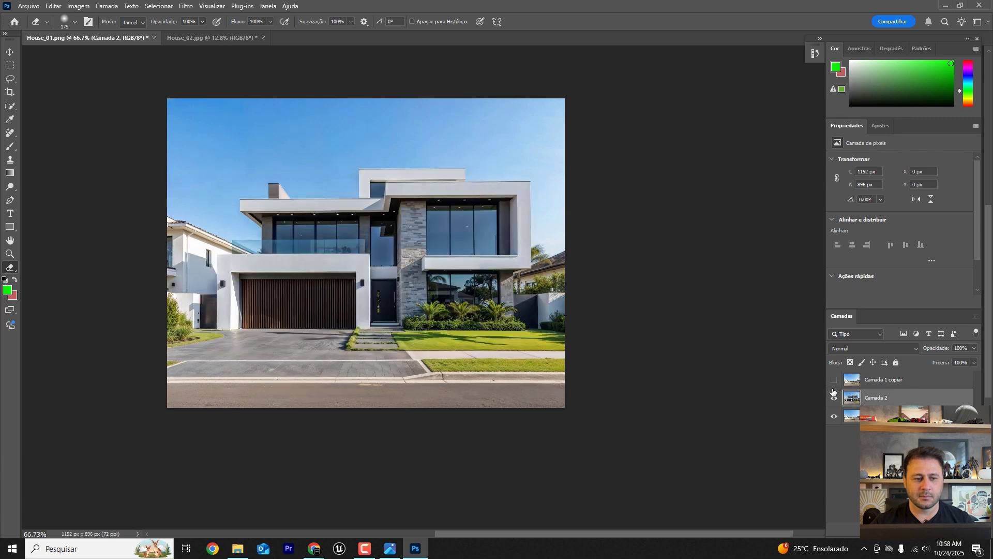
click(834, 388)
Close the accidental Layer Style dialog, select House_02, then minimize Explorer and Photoshop
double_click(834, 392)
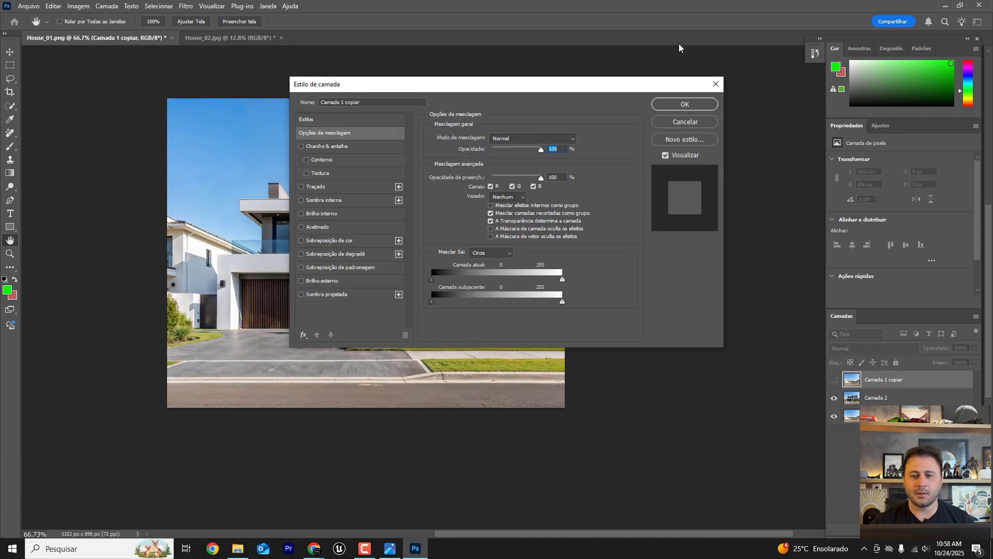
click(716, 84)
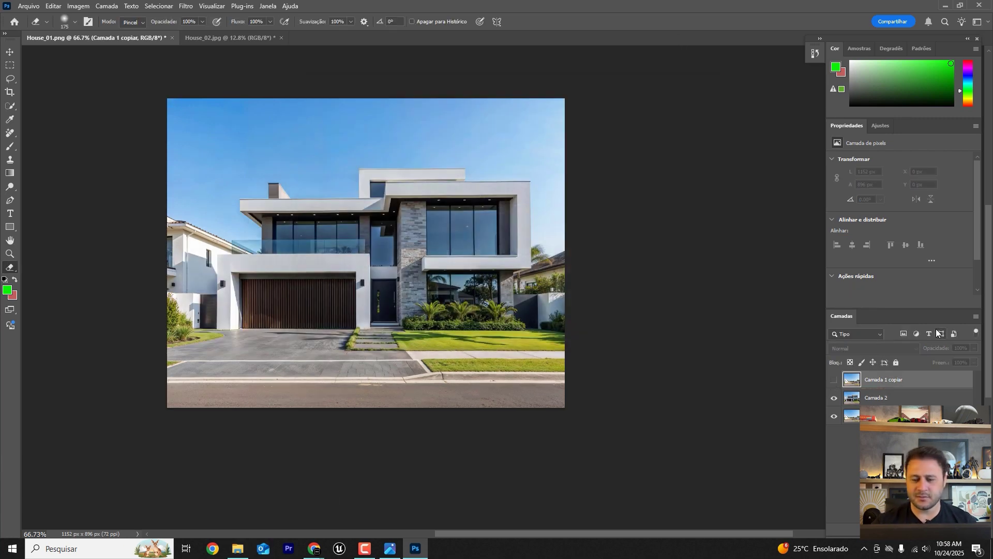
click(237, 549)
click(259, 135)
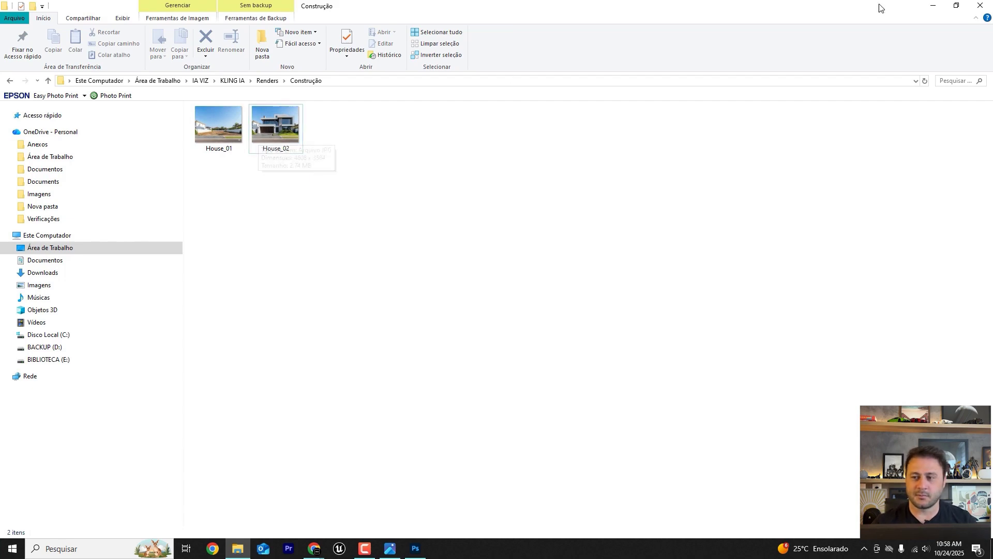
click(935, 8)
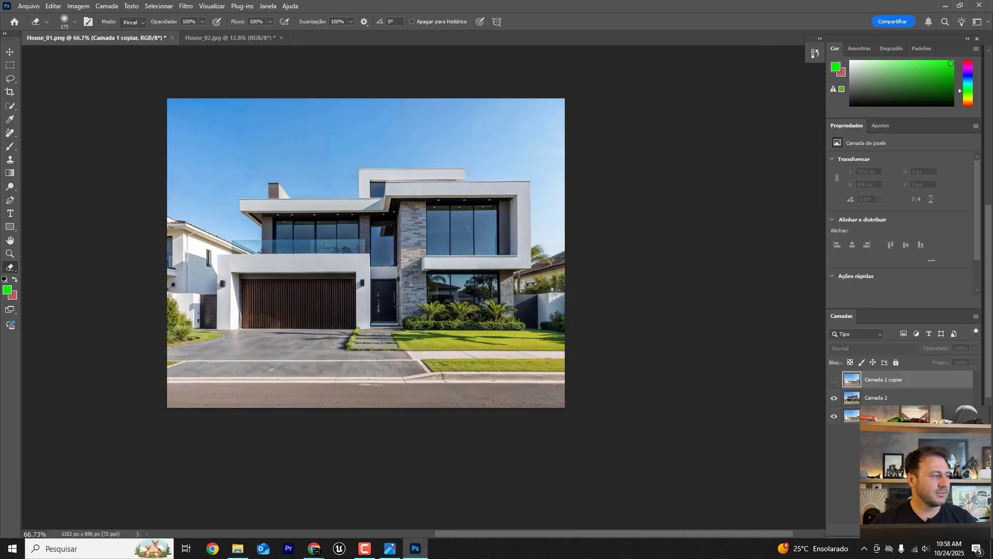
click(945, 6)
In ChatGPT, begin the message 'Crie um prompt otimizado para Kling IA:' introducing two images
click(202, 10)
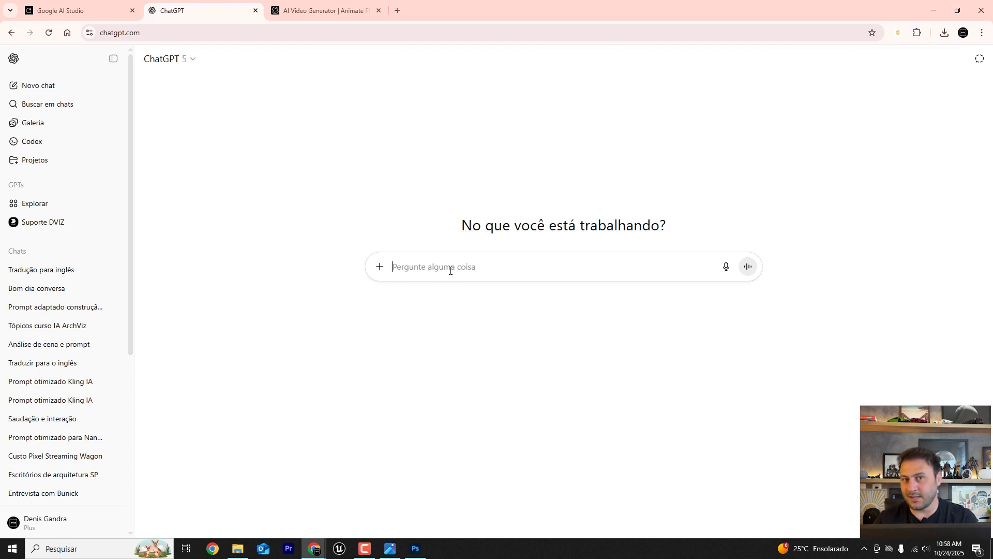
text(Crie um )
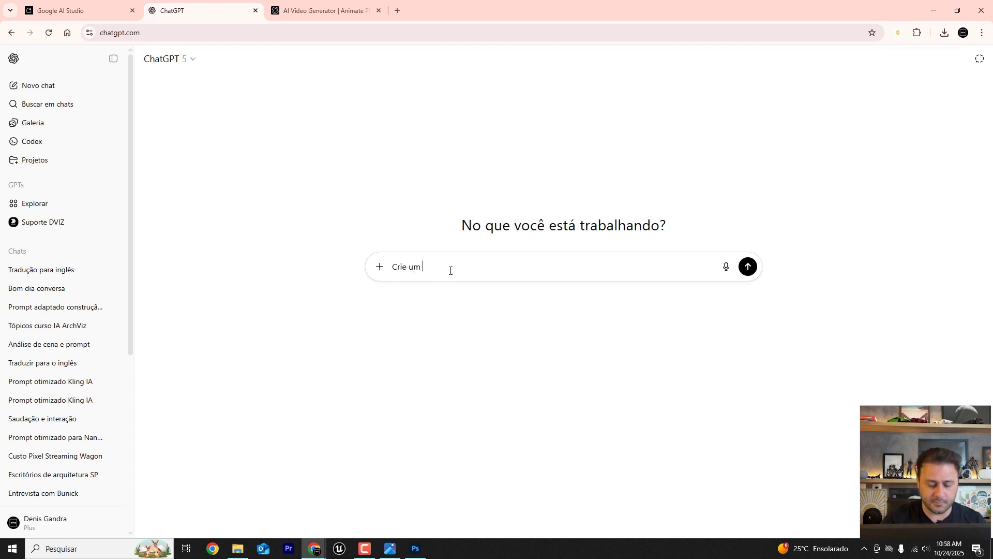
text(prompt otim)
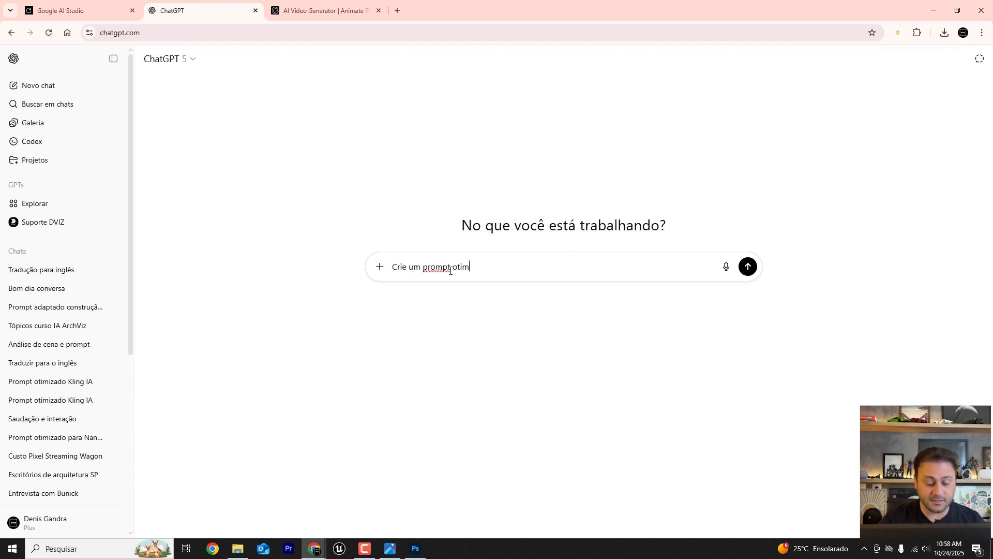
text(izado para Kling IA)
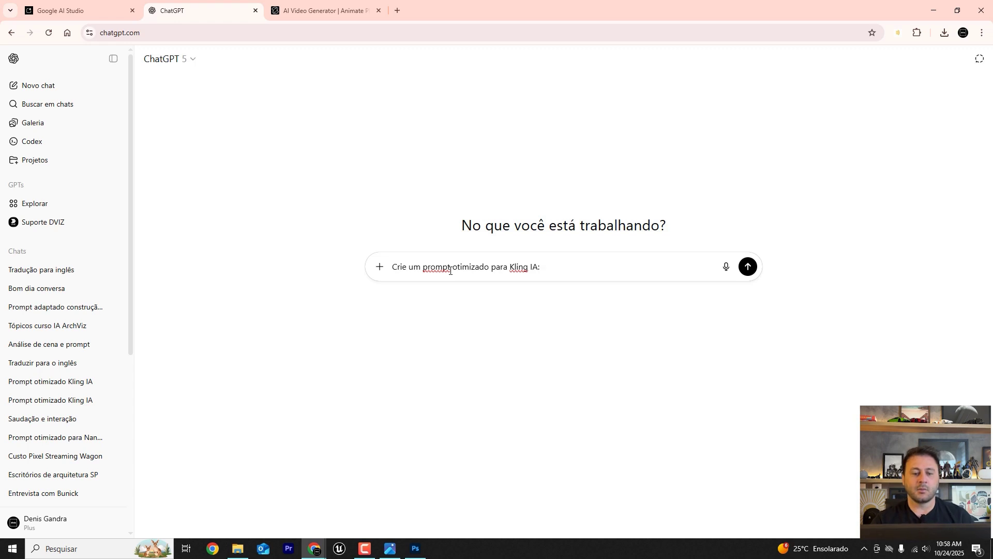
text(:)
key(shift+Return)
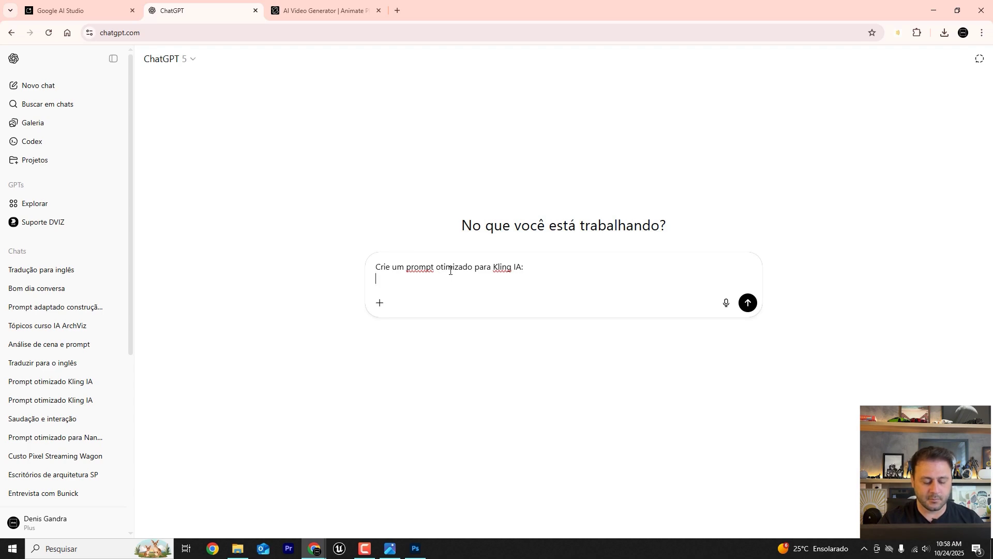
text(Terei)
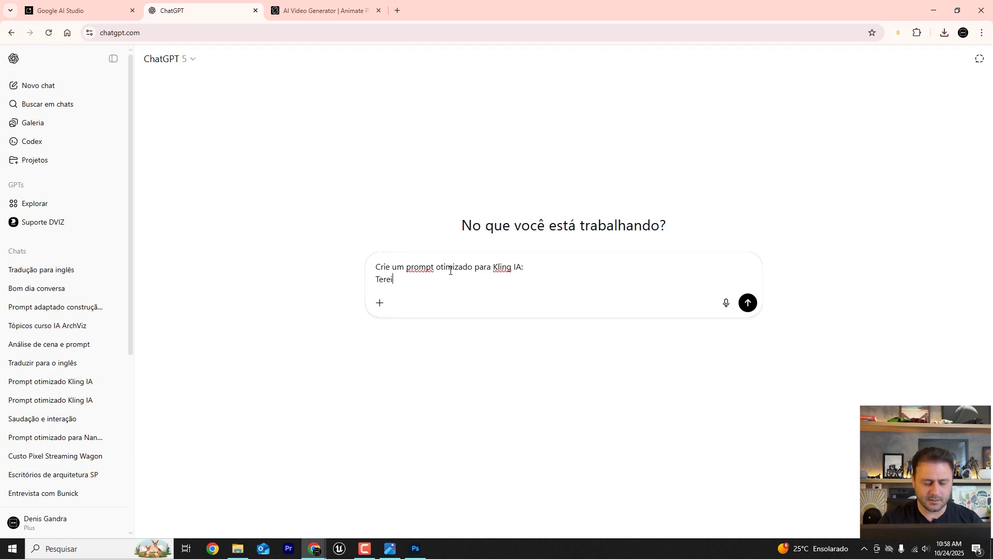
text( duas Imagens)
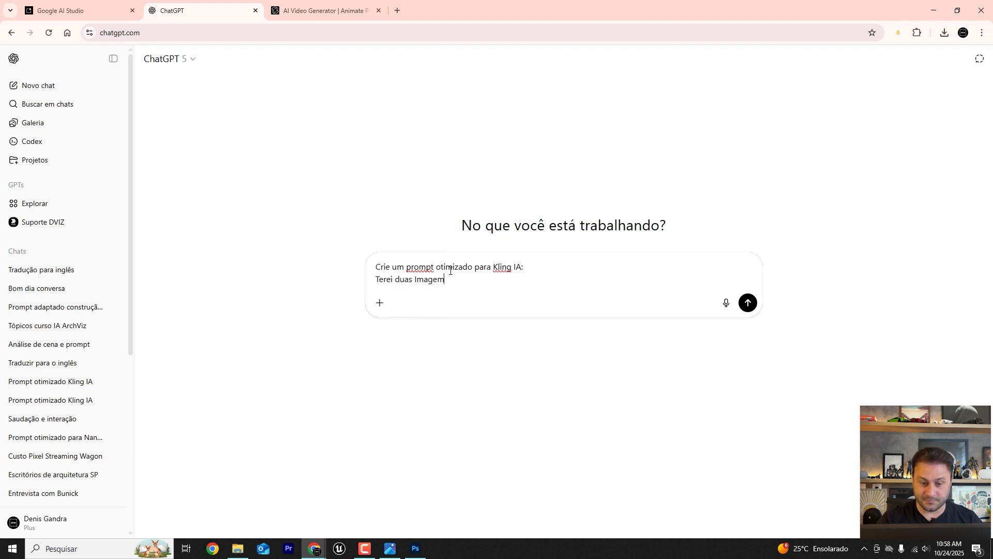
key(BackSpace)
key(BackSpace)
text(ns)
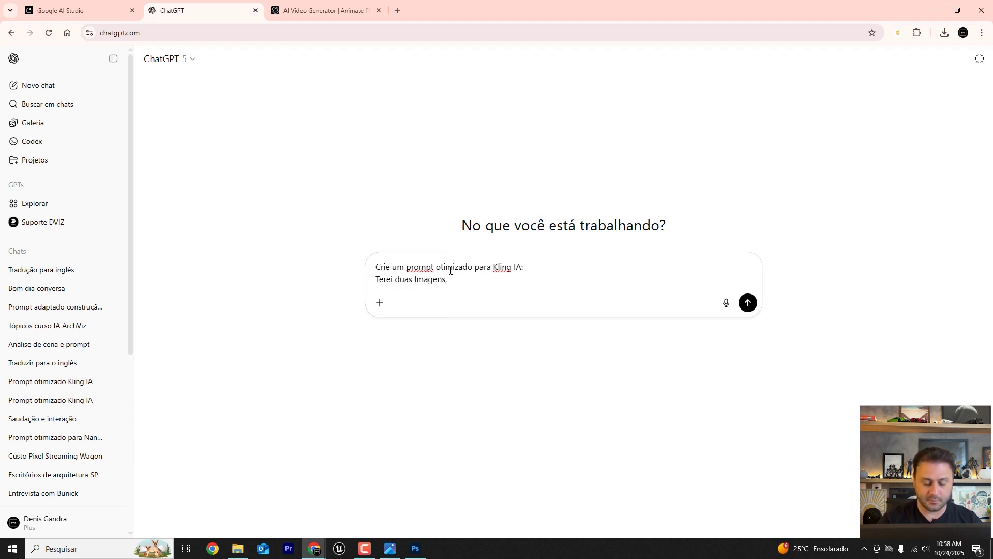
text(, Uma imag)
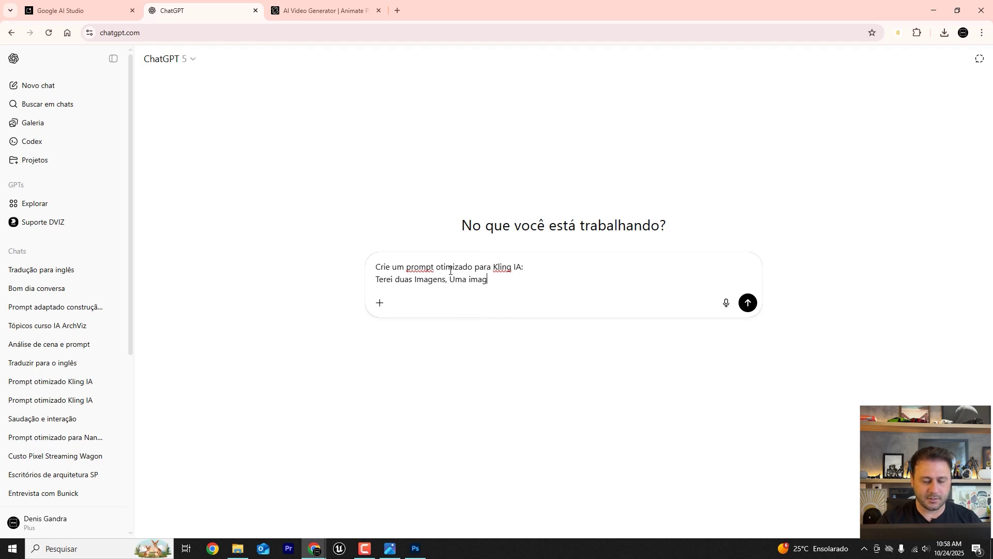
text(em que é a ima)
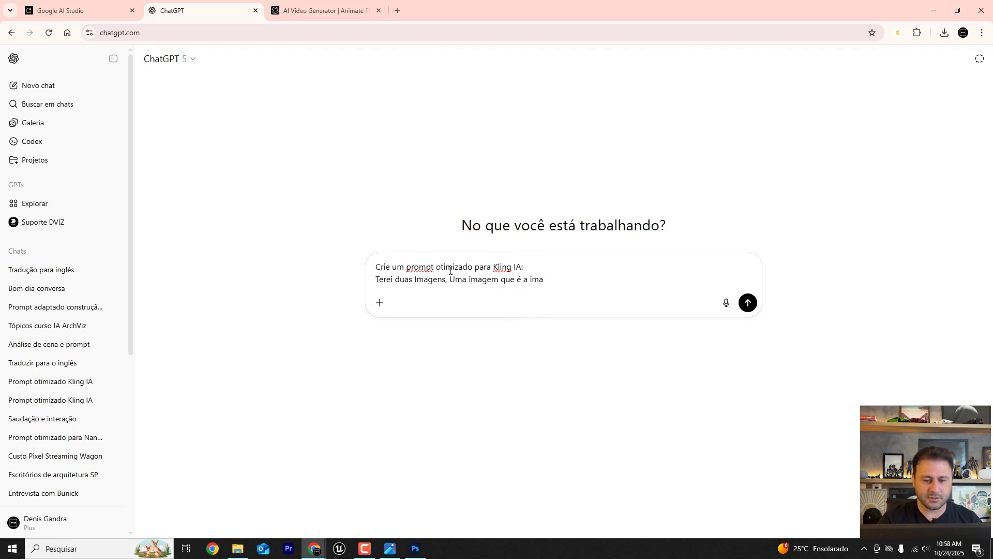
text(gem 01)
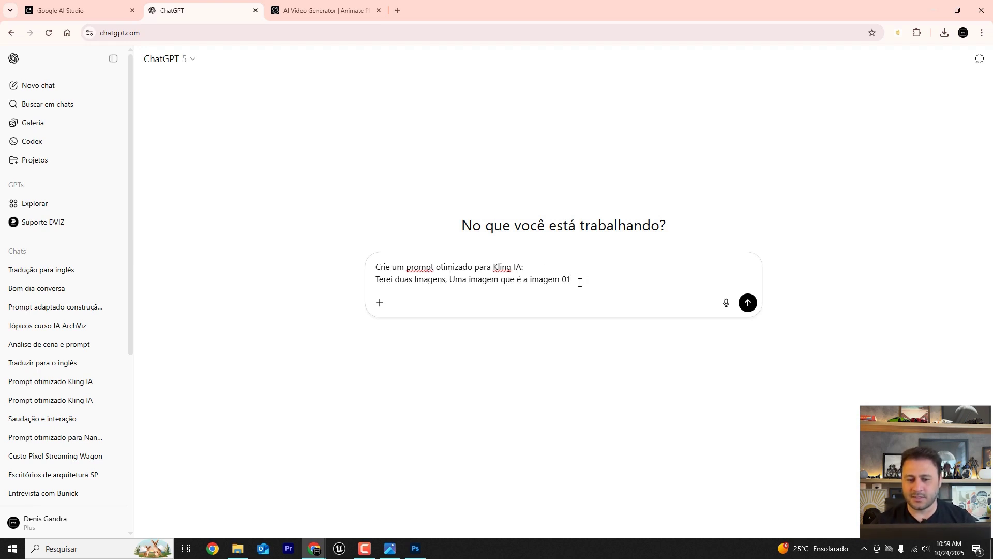
Describe image 01 as the empty lot, image 02 as the built house, and request a 10-second timelapse
text(imagem com )
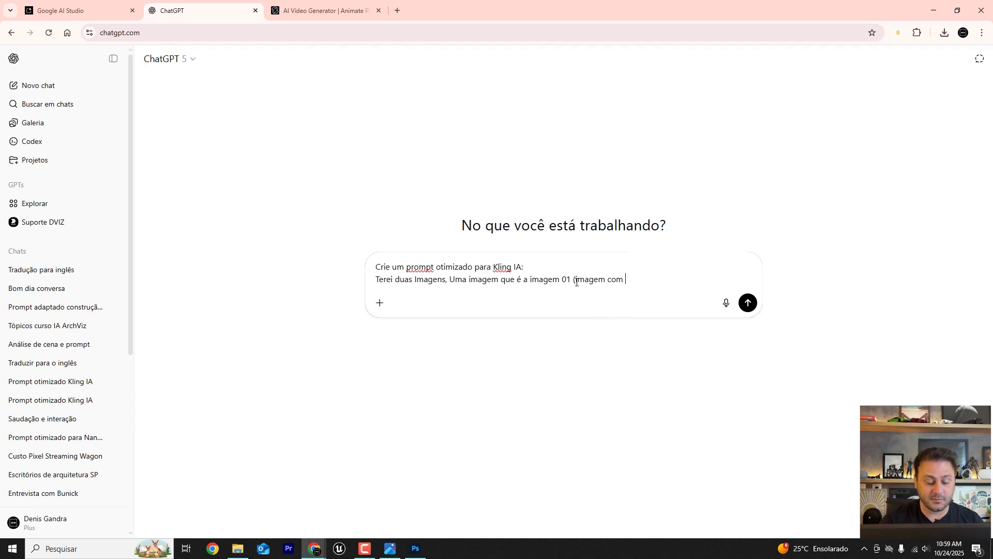
text(terreno baldio)
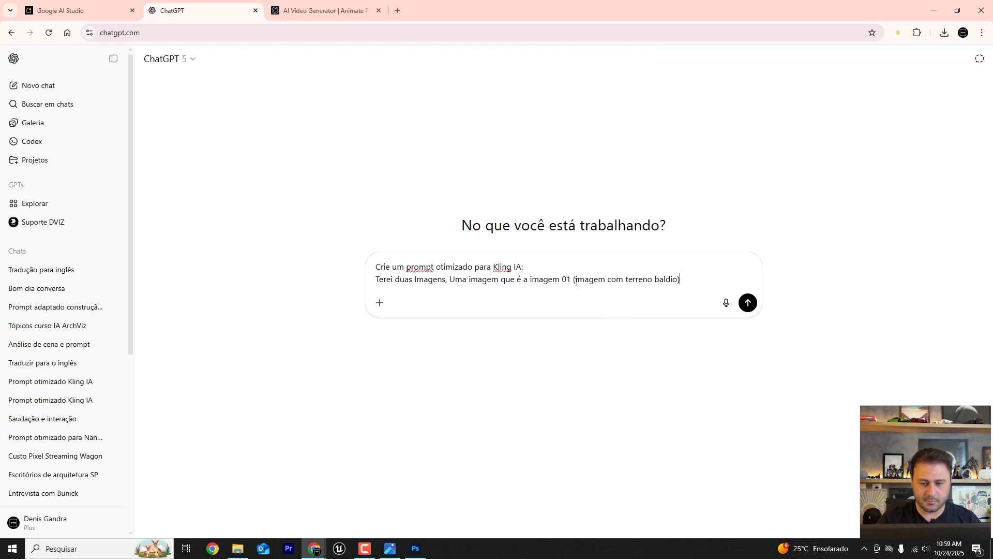
text() e a image)
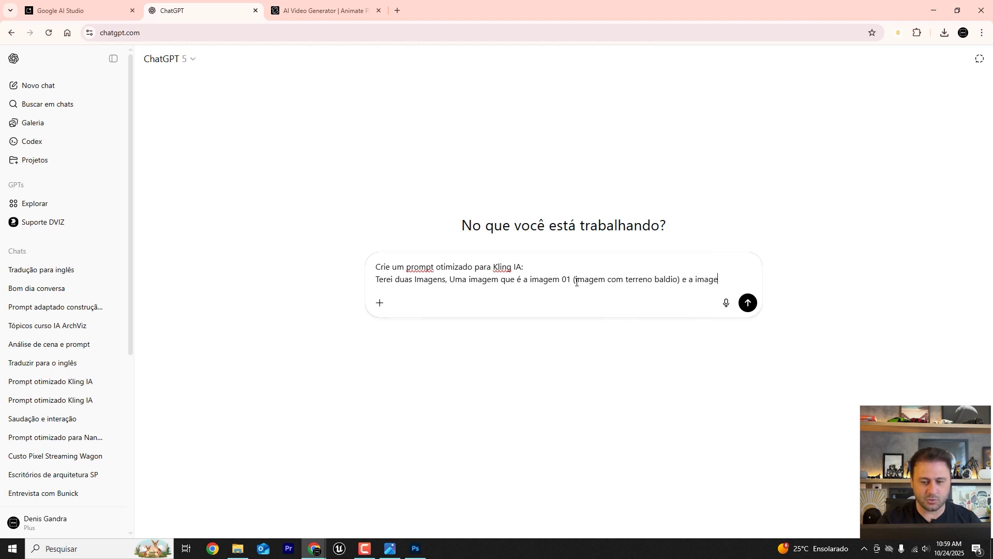
text(m 02( que é a)
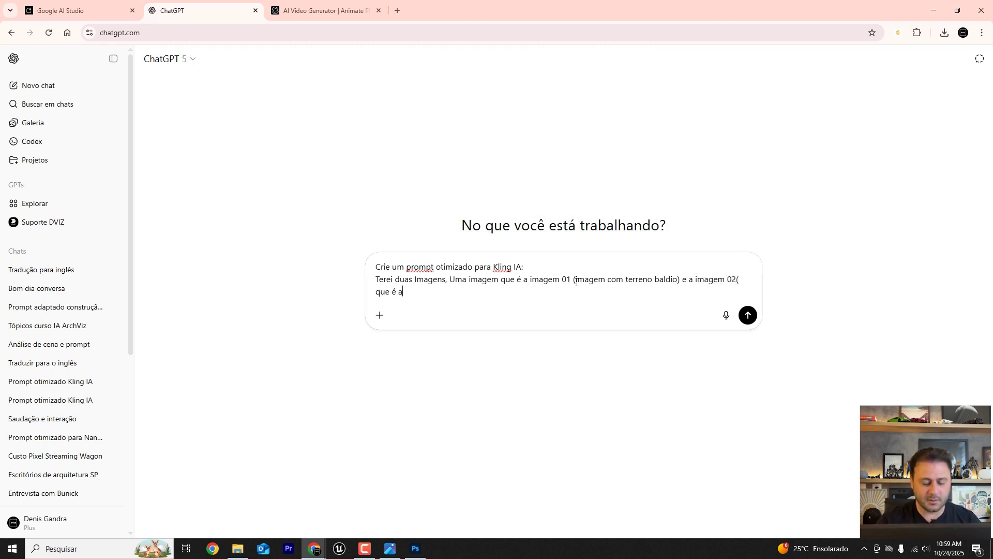
text( imagem com a casa)
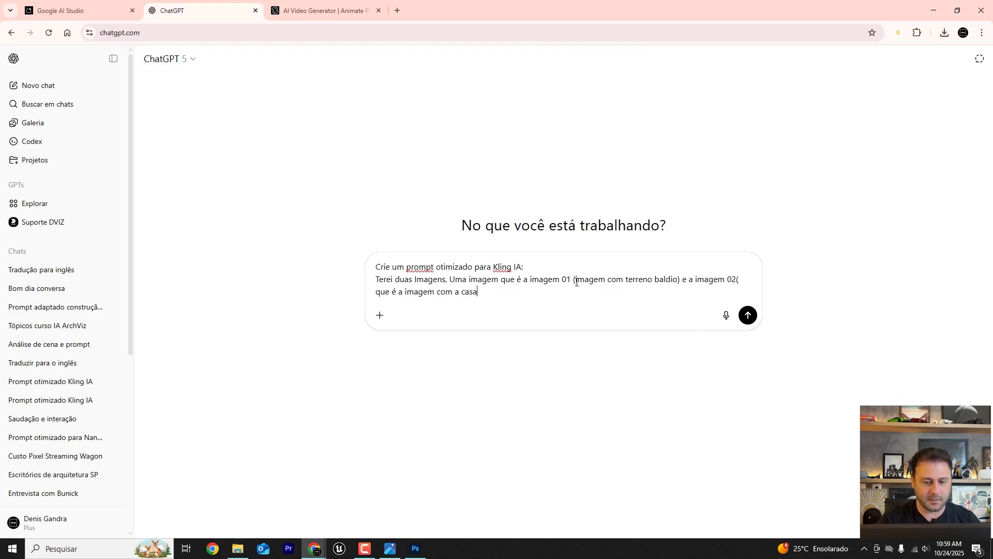
text( construida.)
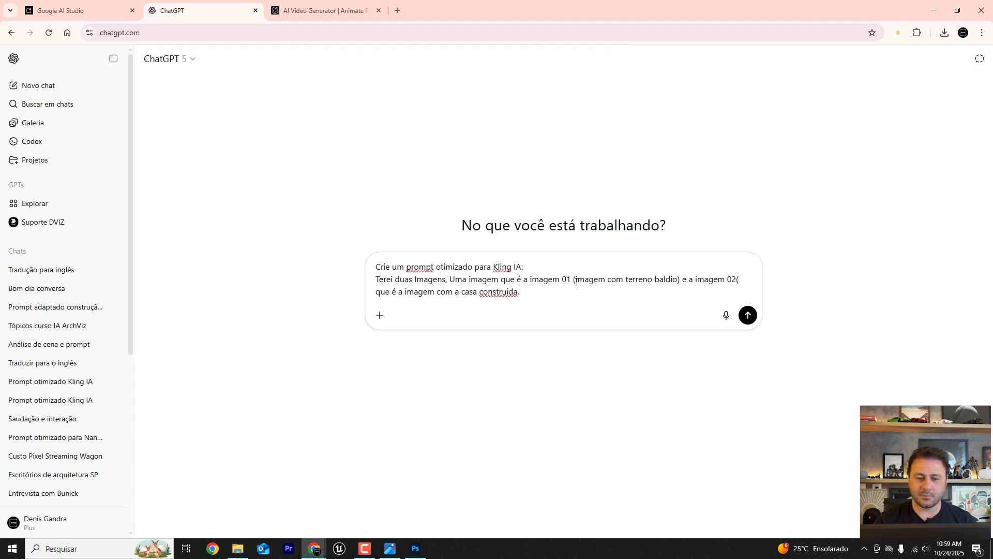
key(BackSpace)
text())
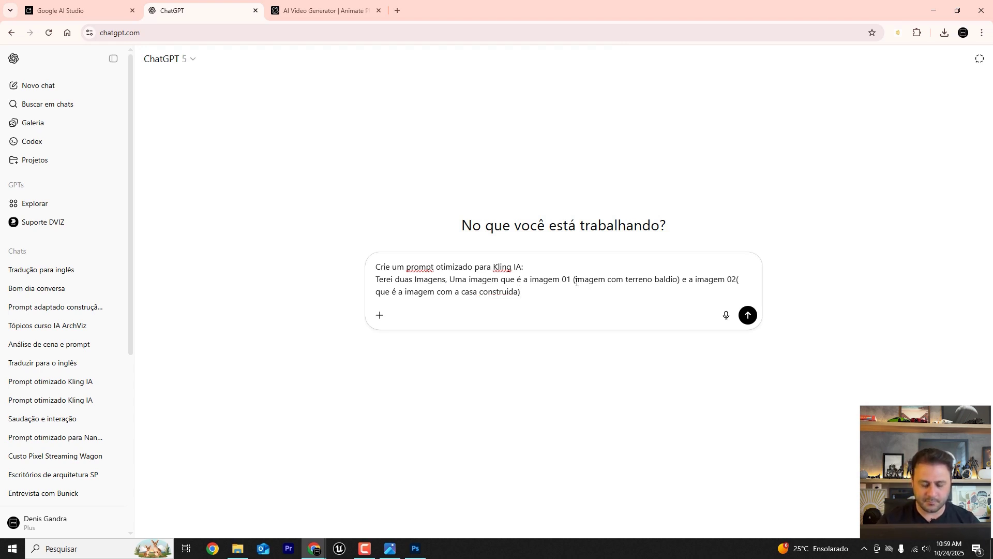
text(>)
key(BackSpace)
text(.)
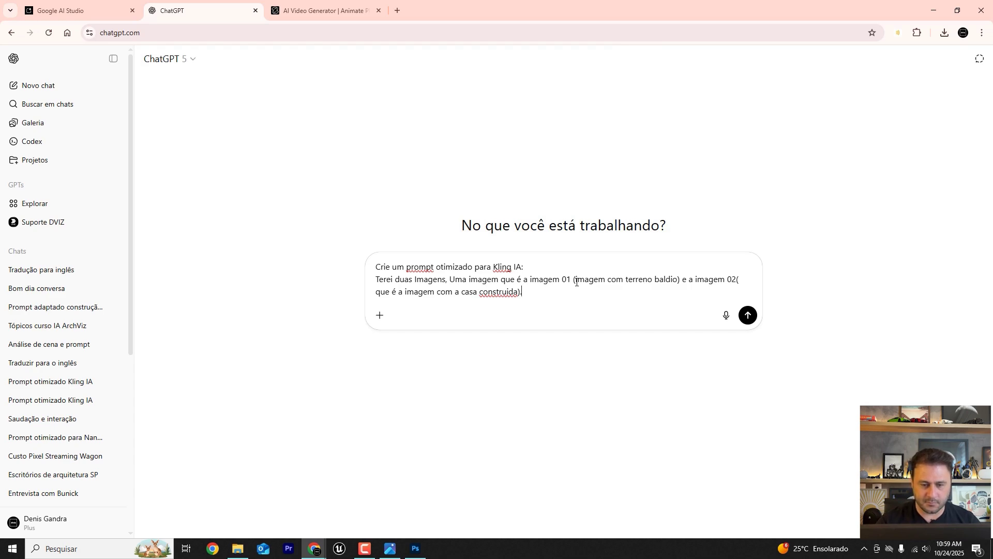
key(shift+Return)
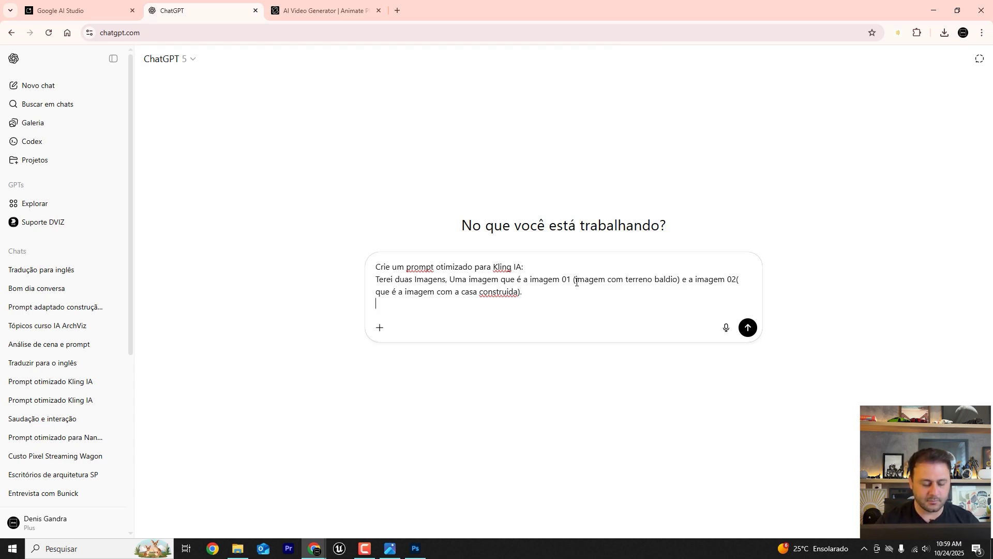
text(Faça uma t)
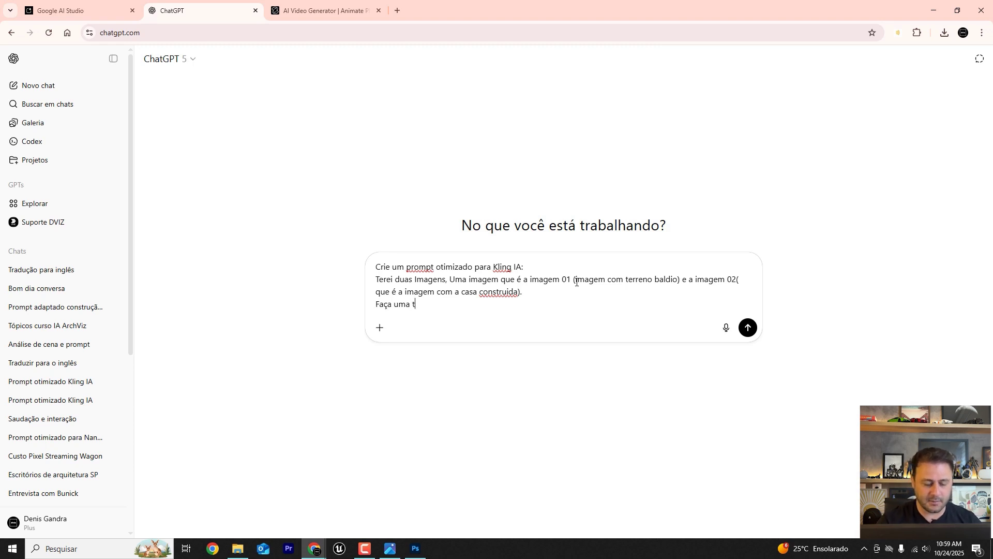
text(imelapse )
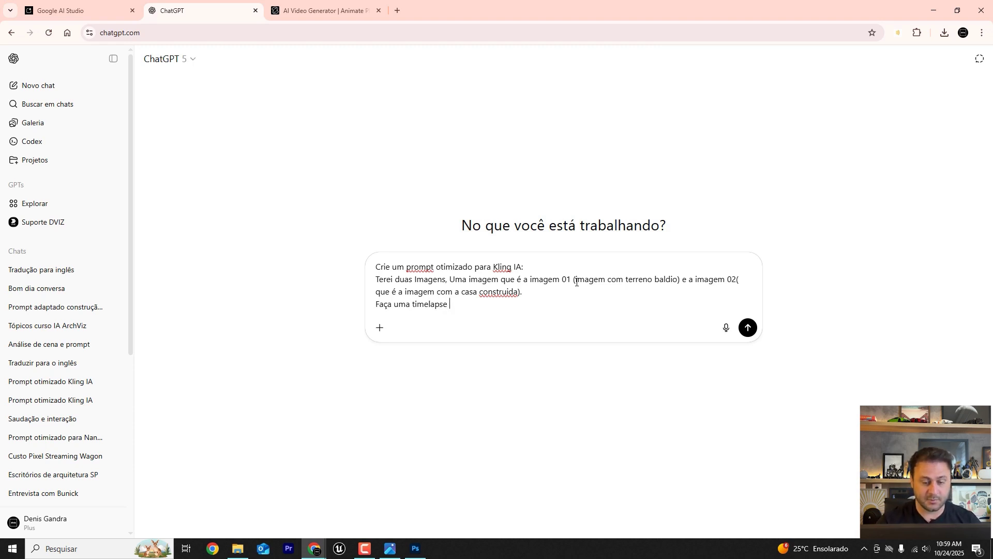
text(de 10 segundos)
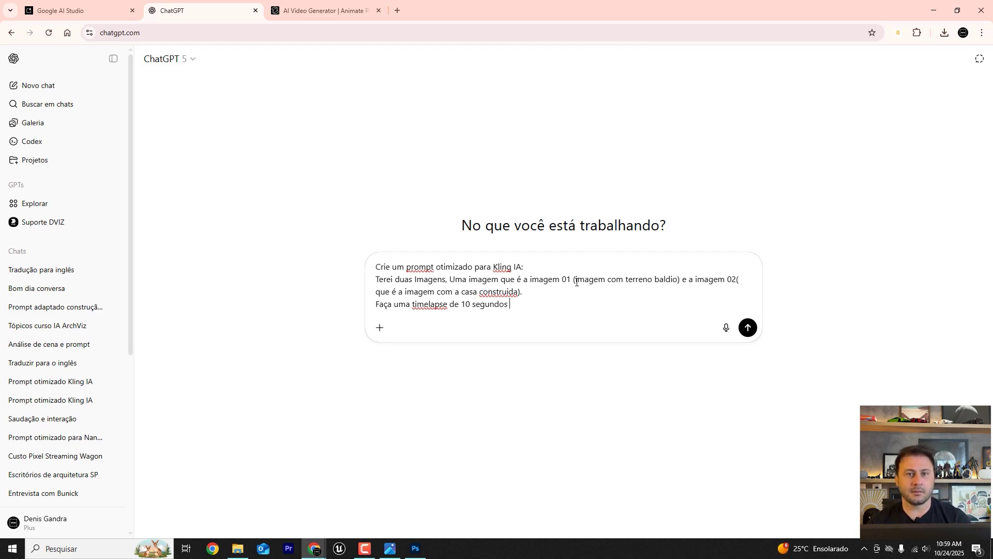
Switch Kling's video duration from 10s to 5s, then return to the ChatGPT draft
click(362, 11)
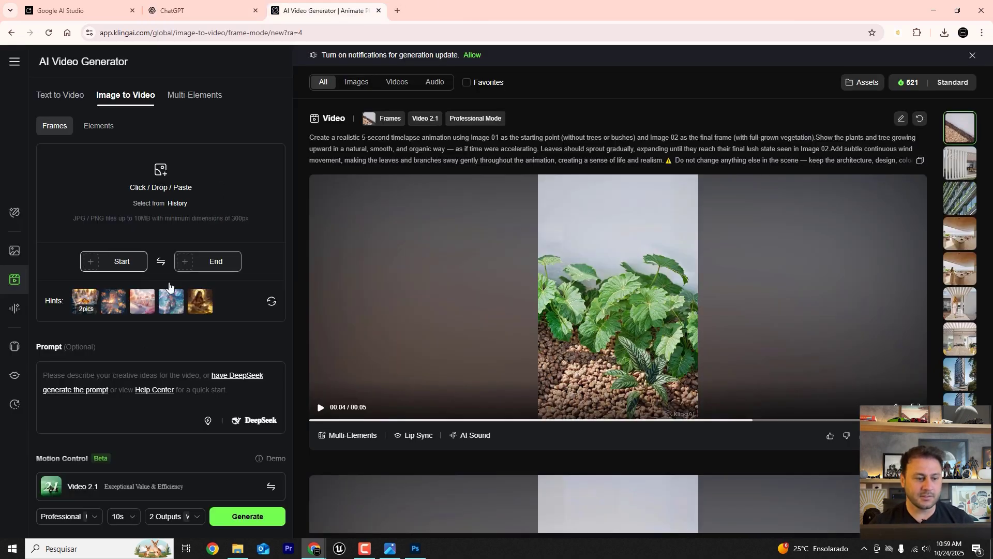
click(125, 516)
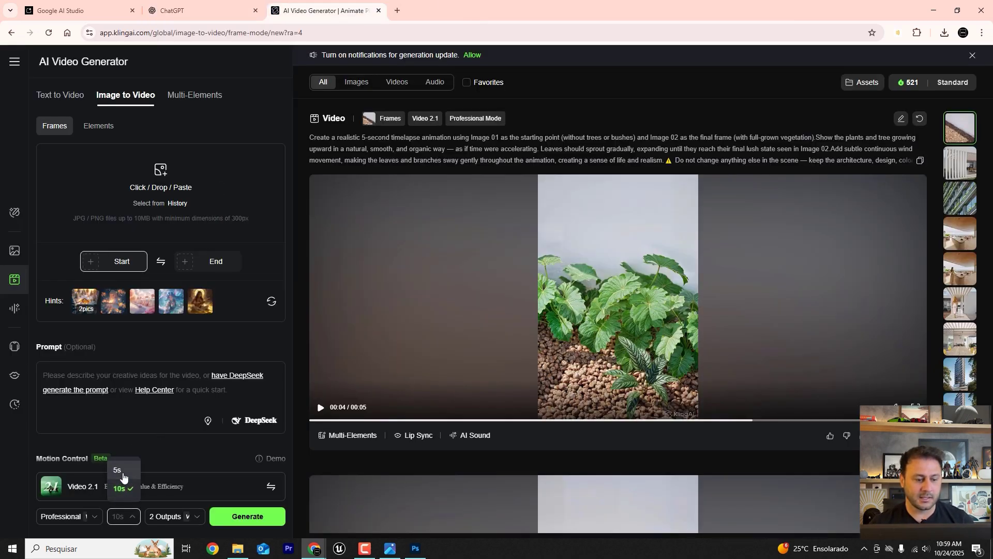
click(124, 477)
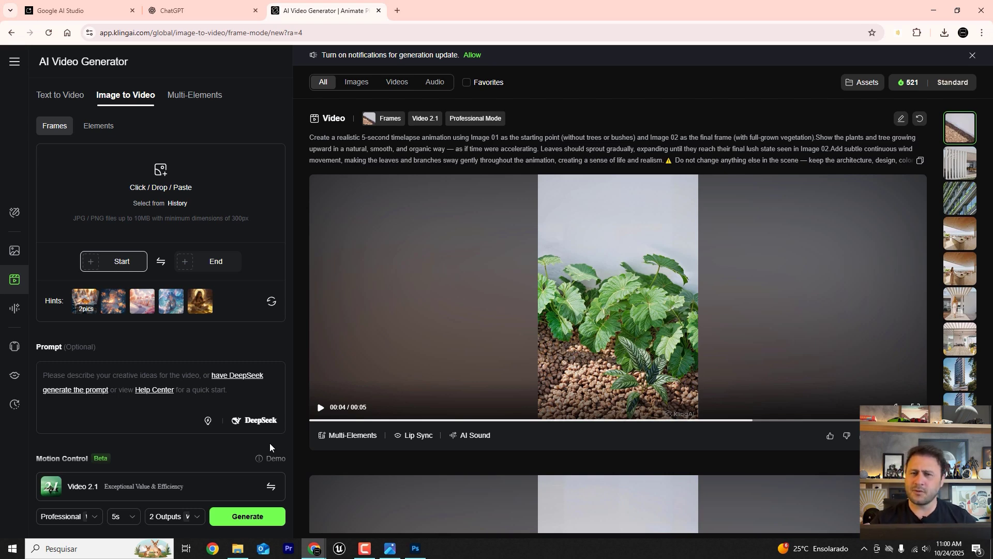
click(212, 9)
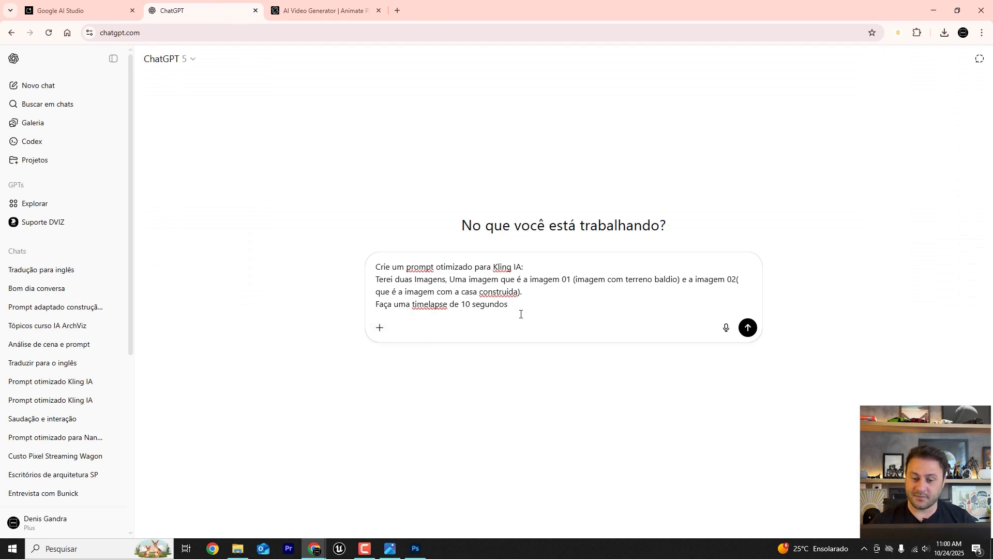
Add the line 'Criando a transição das imagens seguindo alguns estágios.' and start a new line
text(Criando )
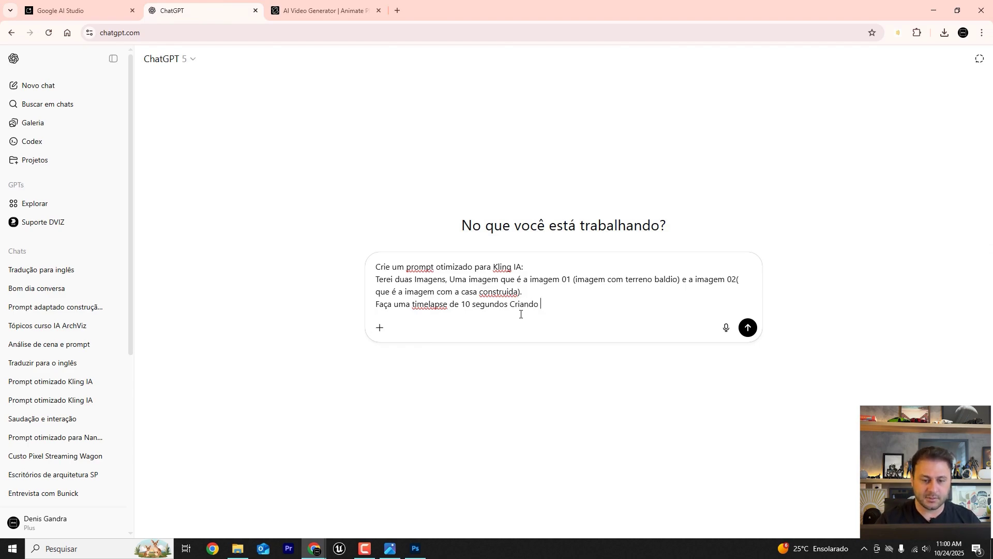
text(a transiç)
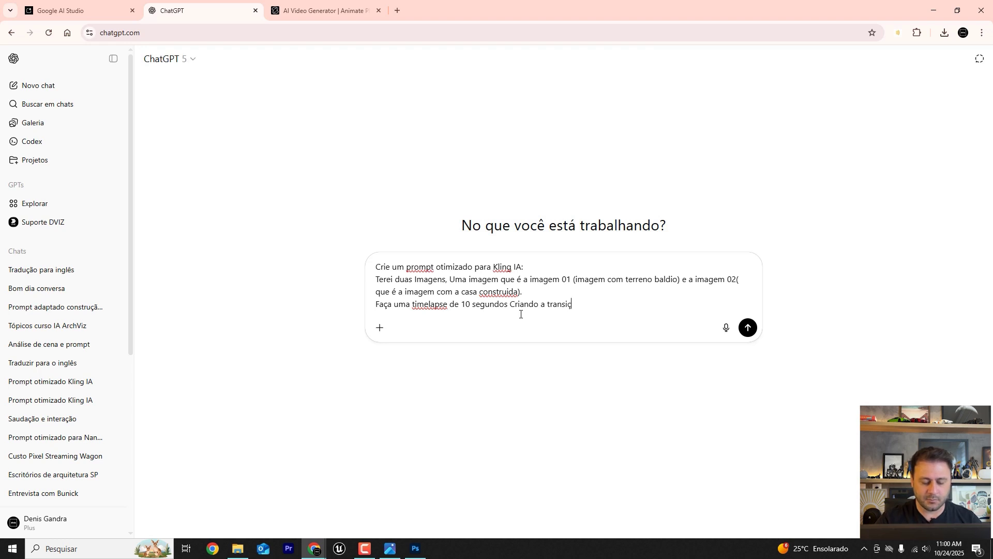
text(ão das imagens)
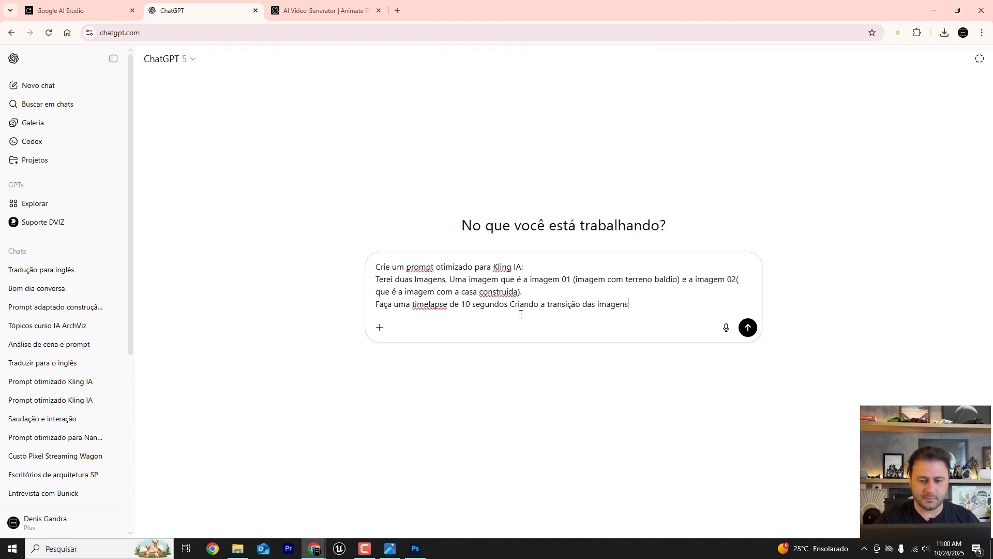
text( segui)
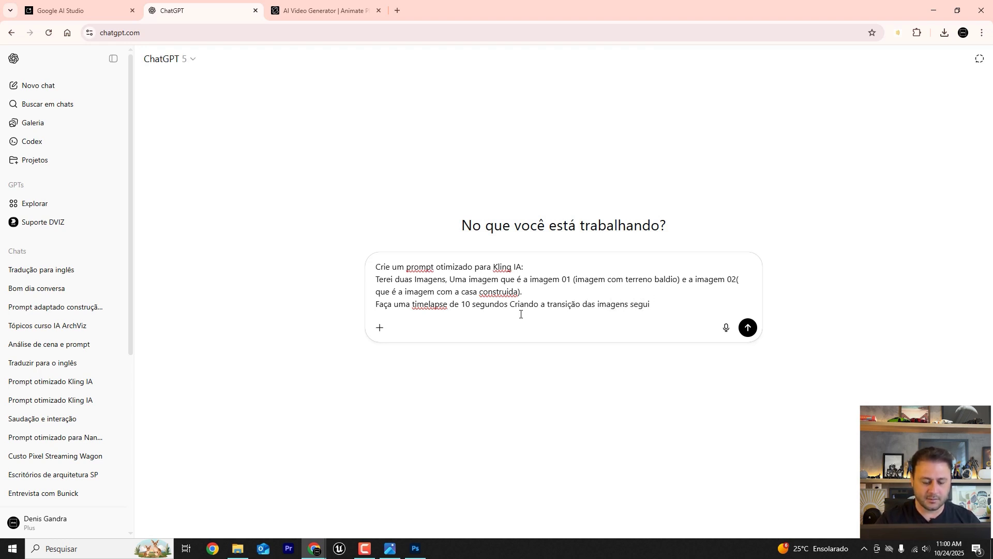
text(ndo alguns está)
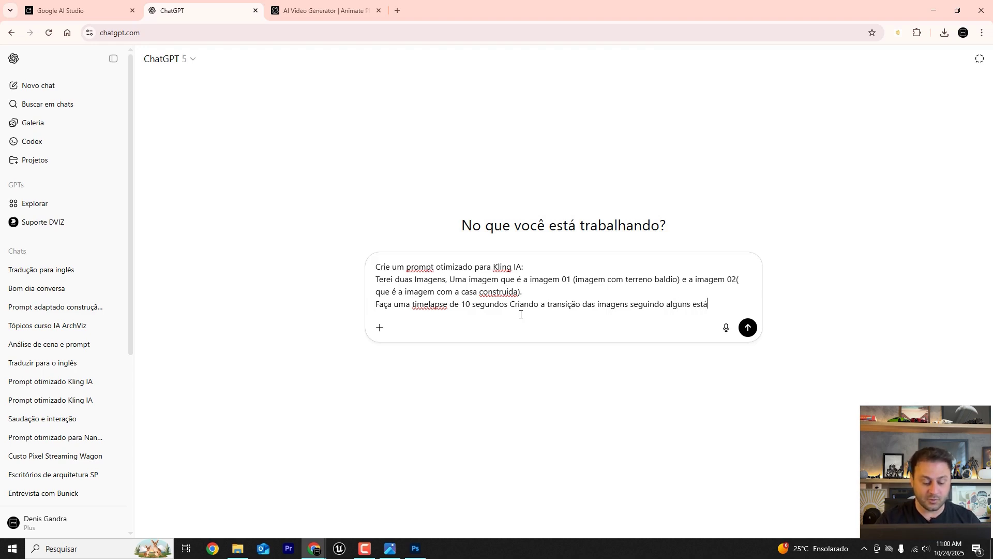
text(gios.)
key(shift+Return)
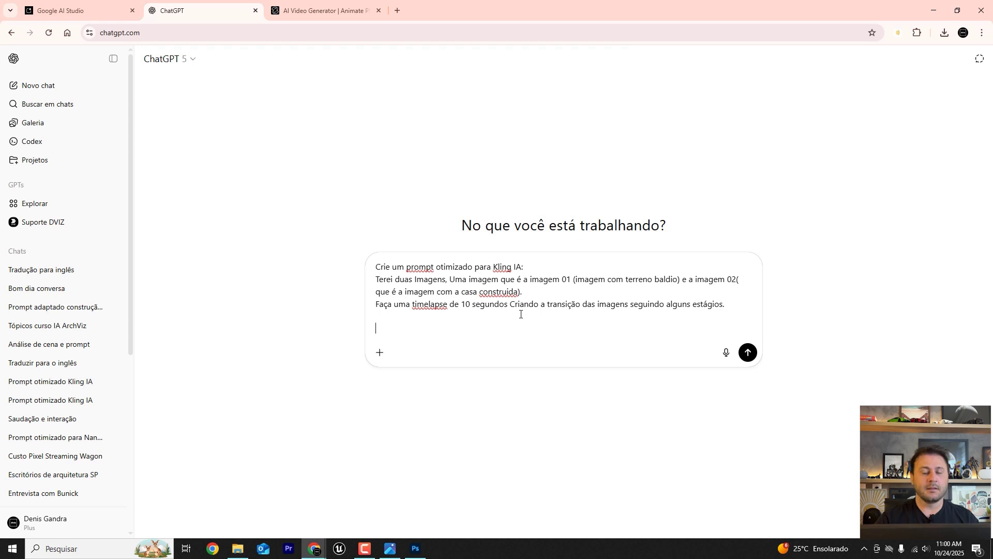
Write the Estagio01 paragraph: builders arrive with backhoes and machines, pave the lot, organize the soil
text(sta)
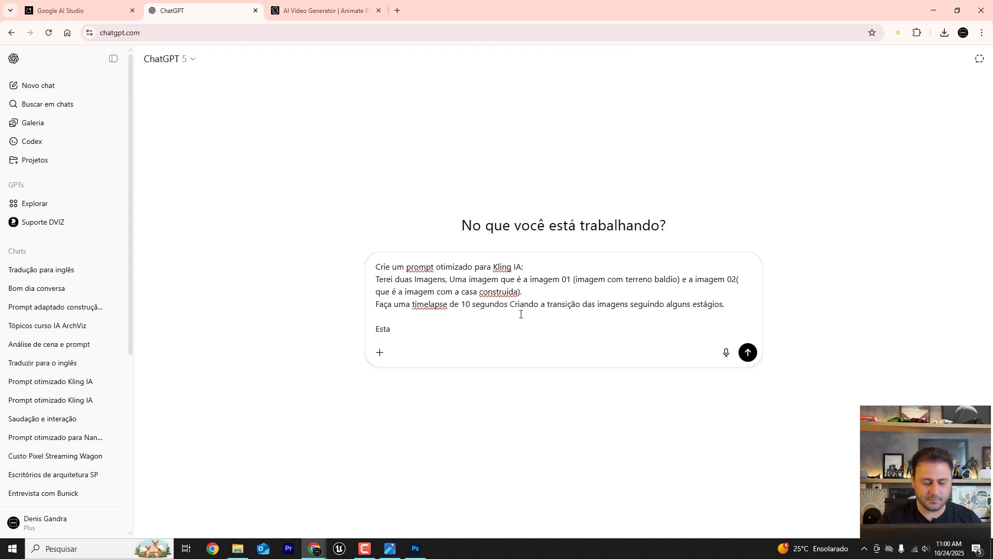
text(igogio)
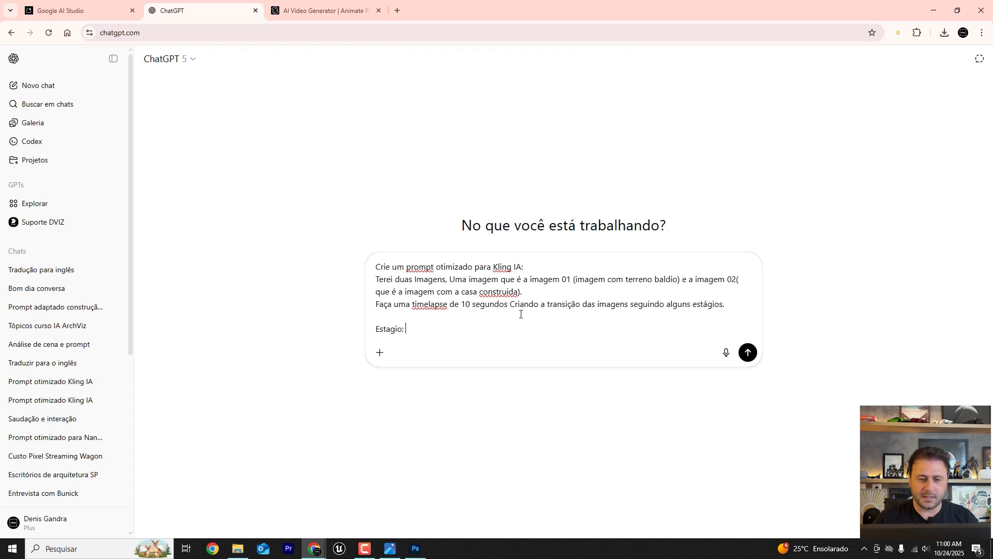
text(01_)
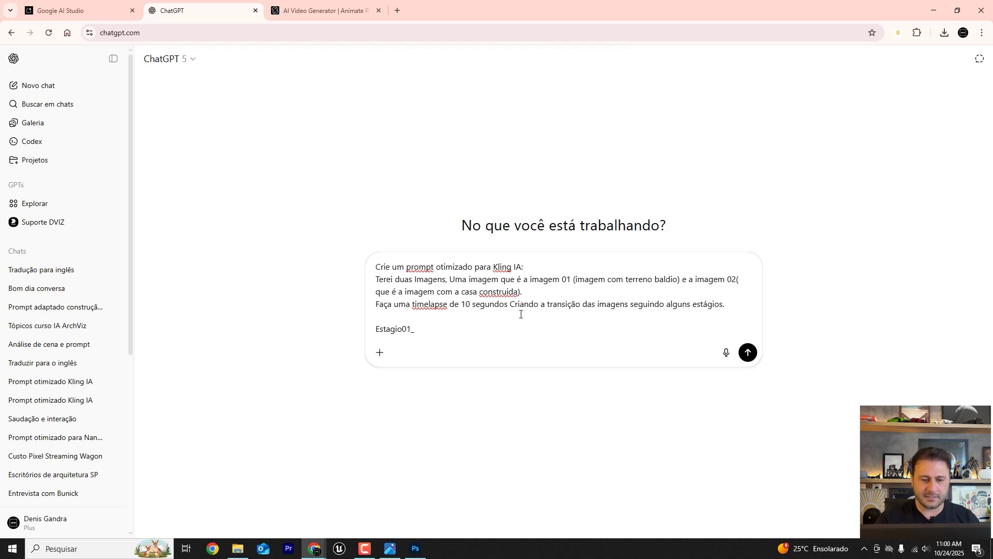
key(BackSpace)
text(- )
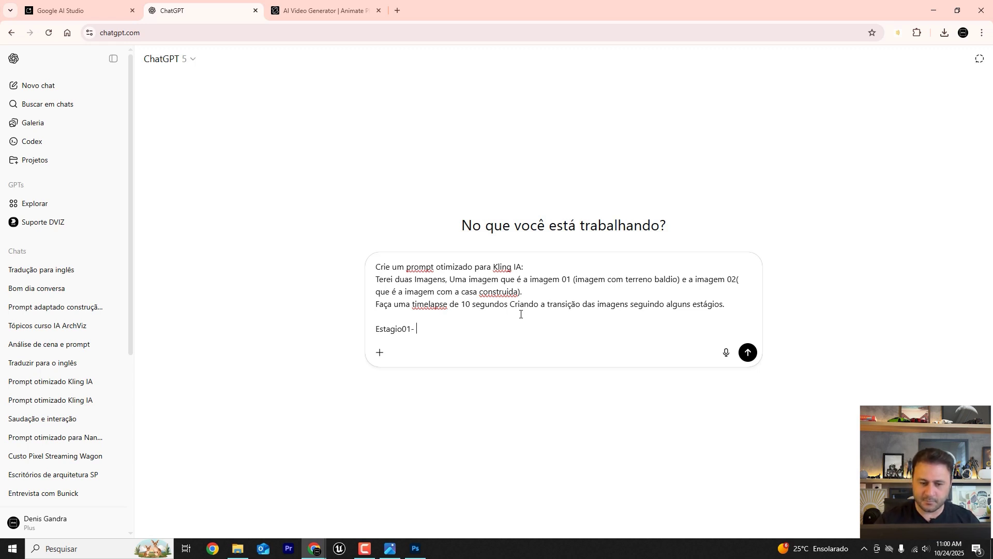
text(COnstru)
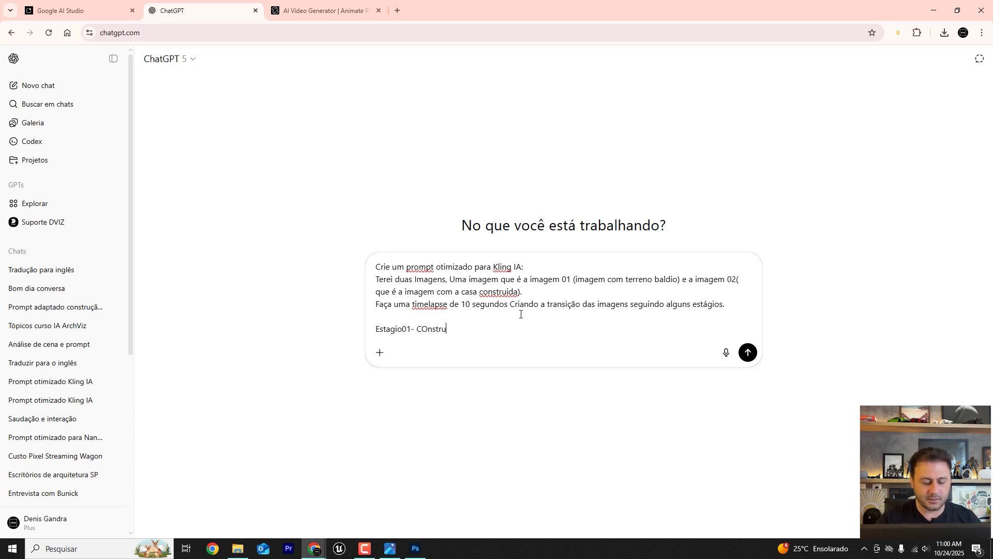
text(tores, che)
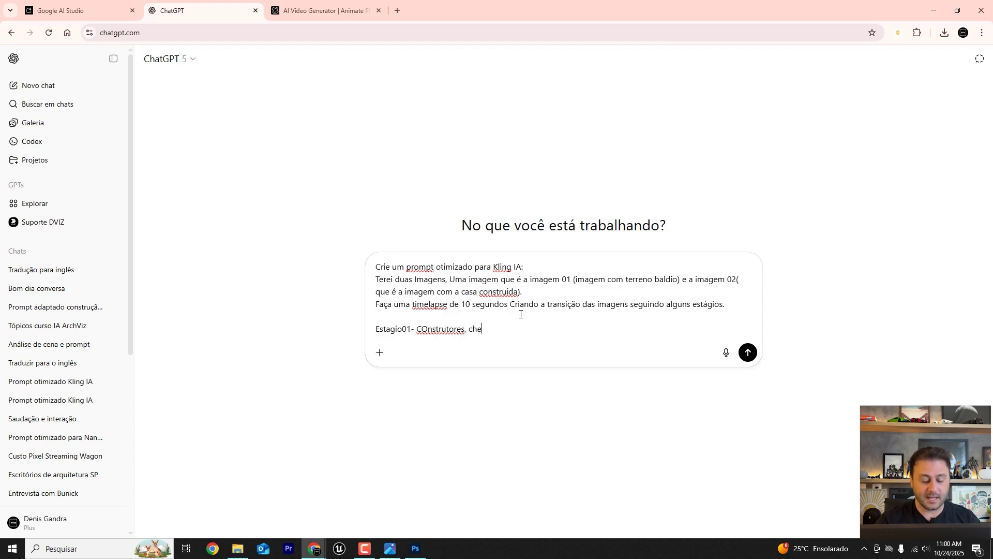
text(gam no terreno)
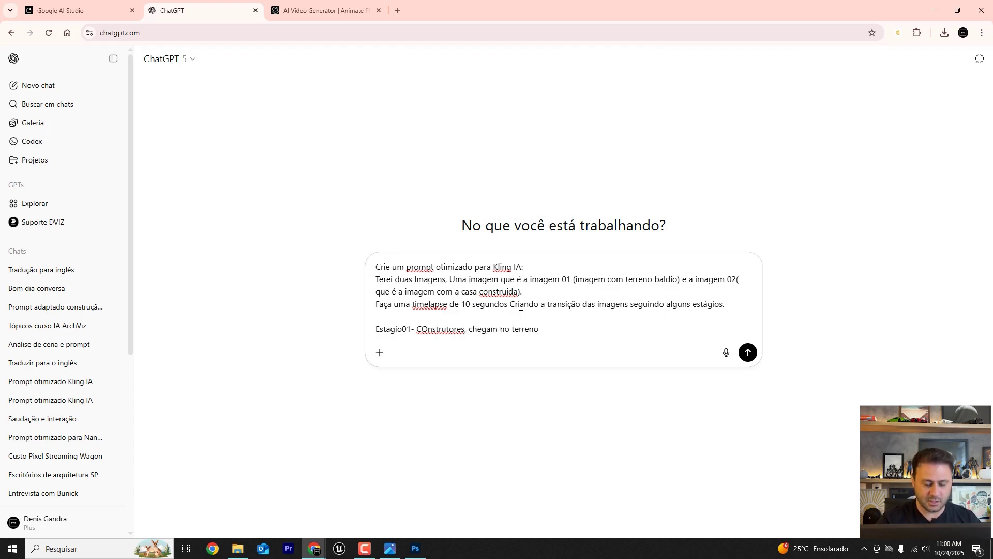
text( com suas maquinas)
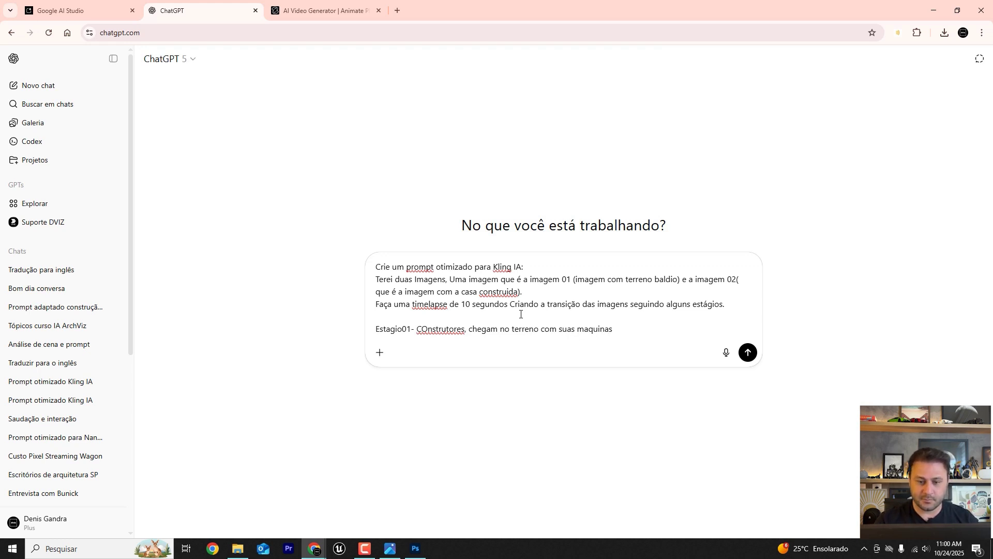
text( retro escana)
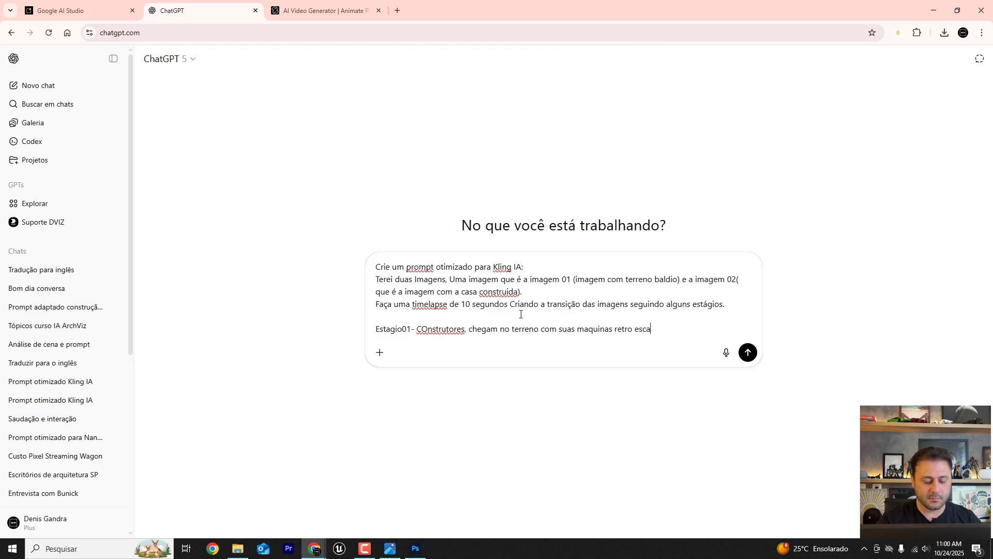
key(BackSpace)
key(BackSpace)
text(vadeir)
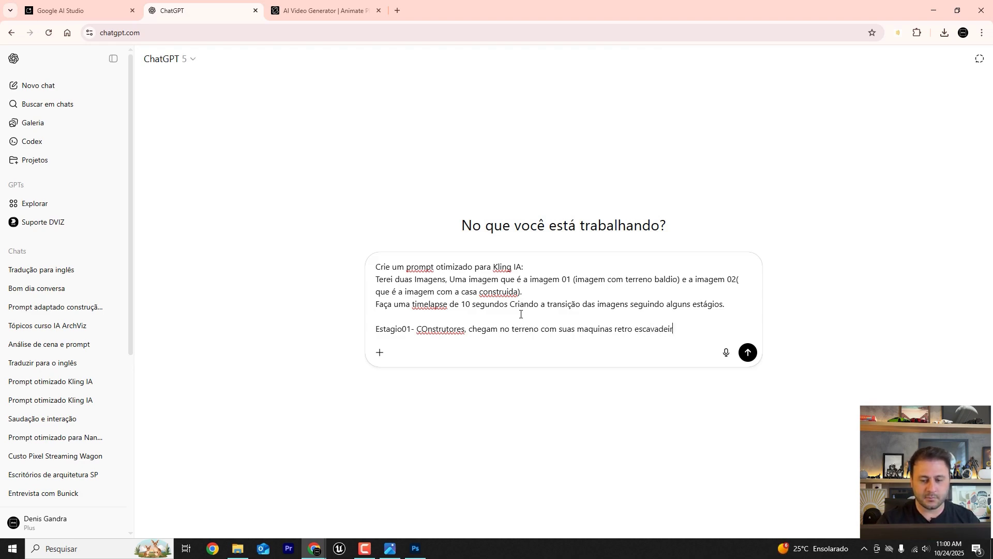
text(as e maquina)
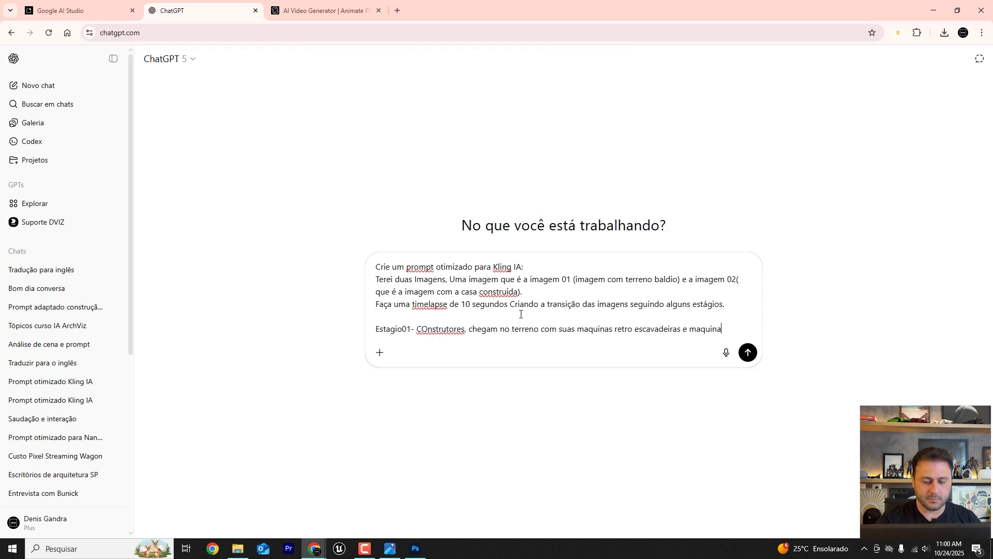
text(s de trabalh)
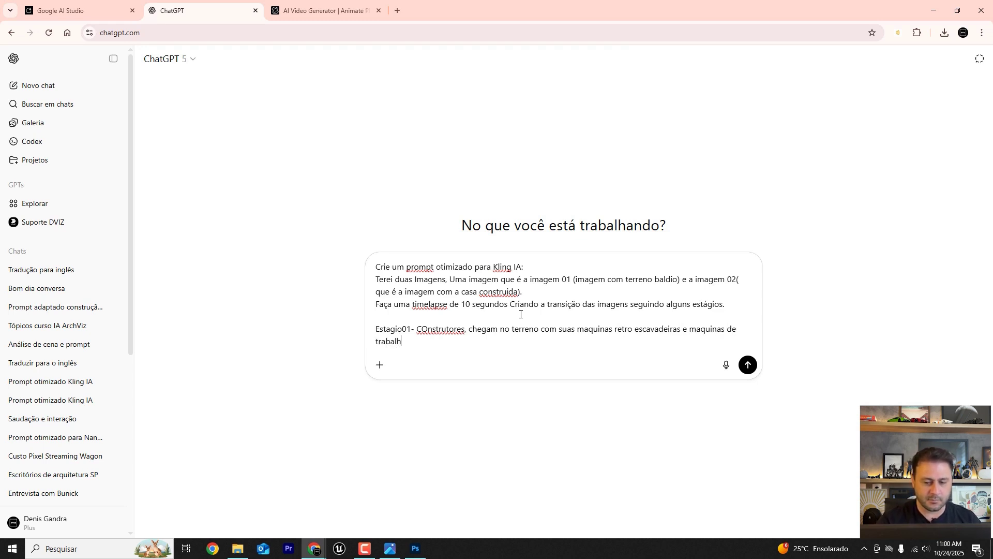
text(o em terr)
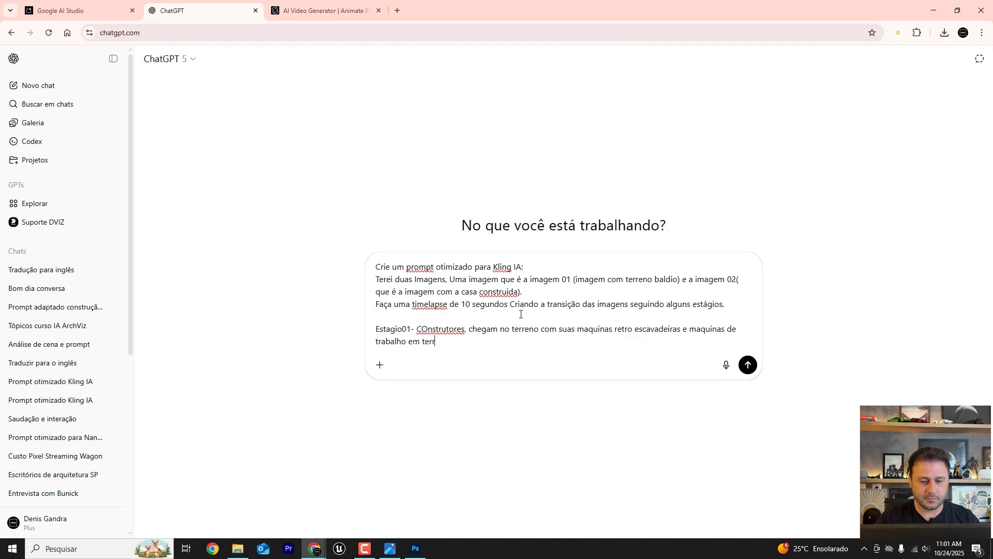
text(eno,)
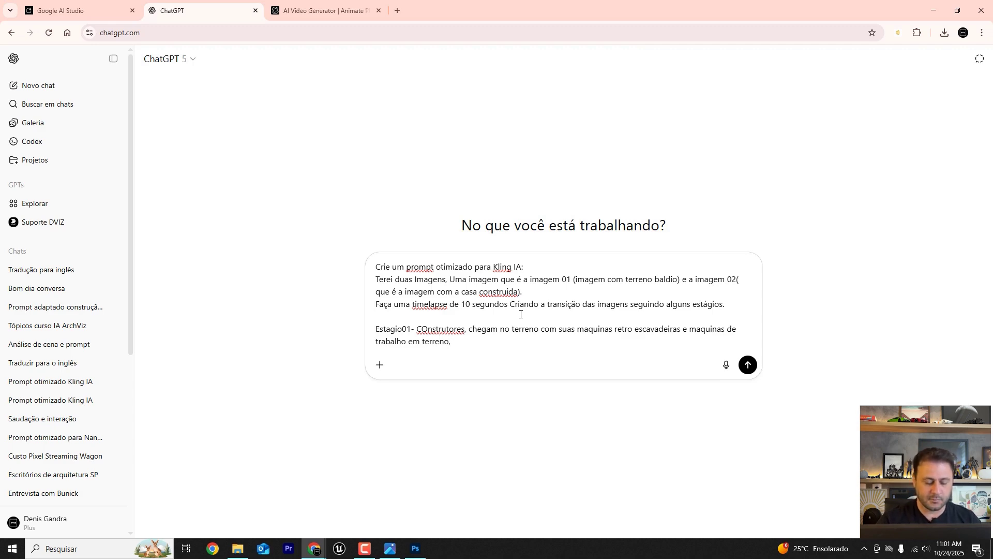
text( Eles pav)
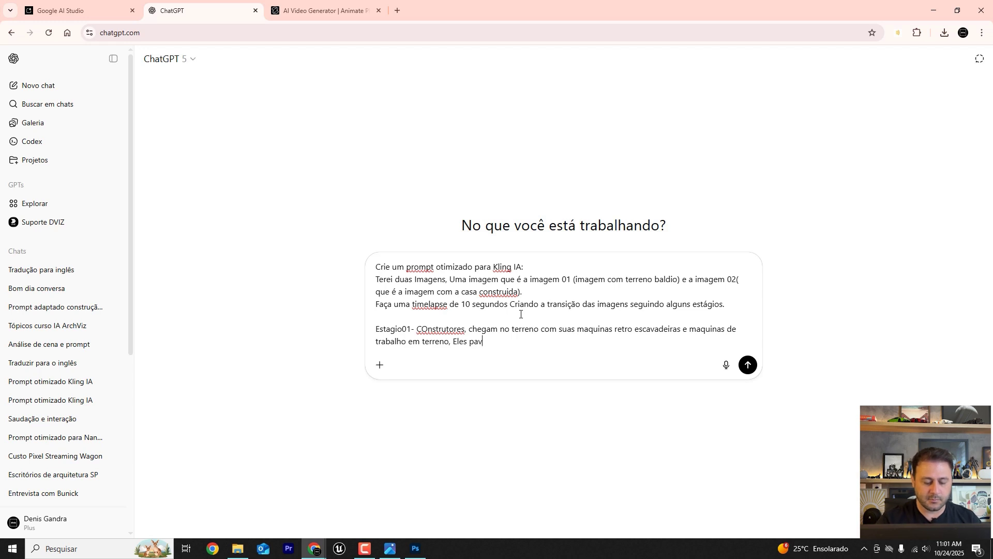
text(imentam o terreno)
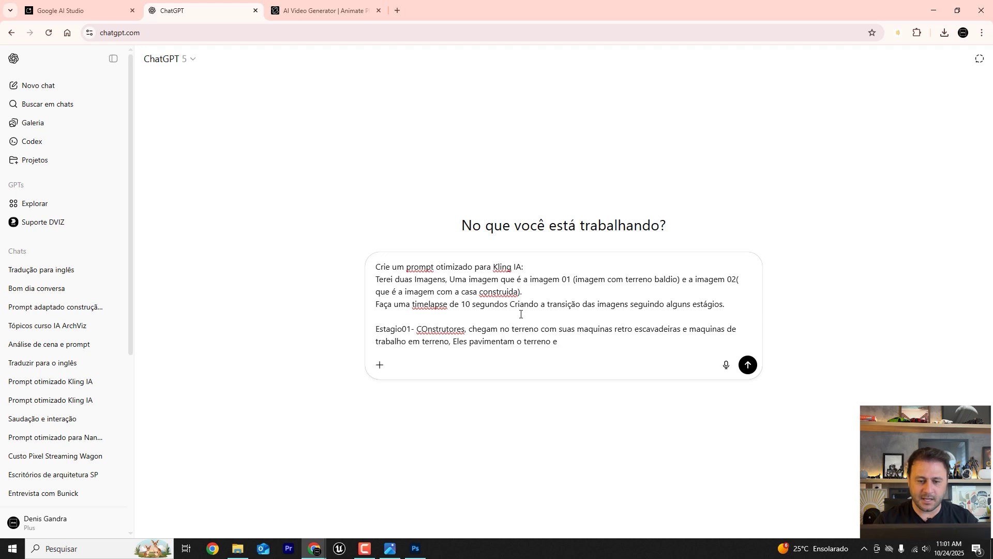
text(e or)
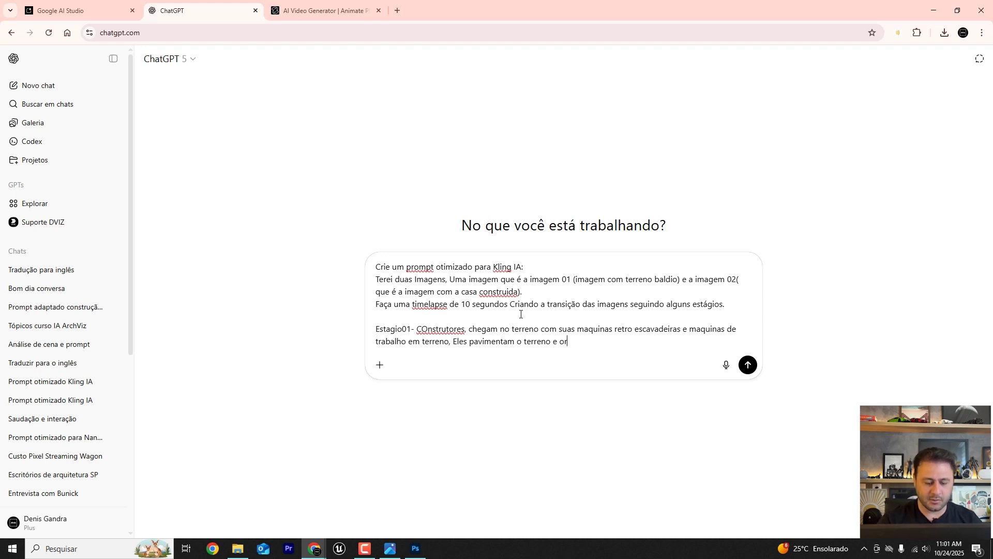
text(ganizam o solo.)
key(shift+Return)
key(shift+Return)
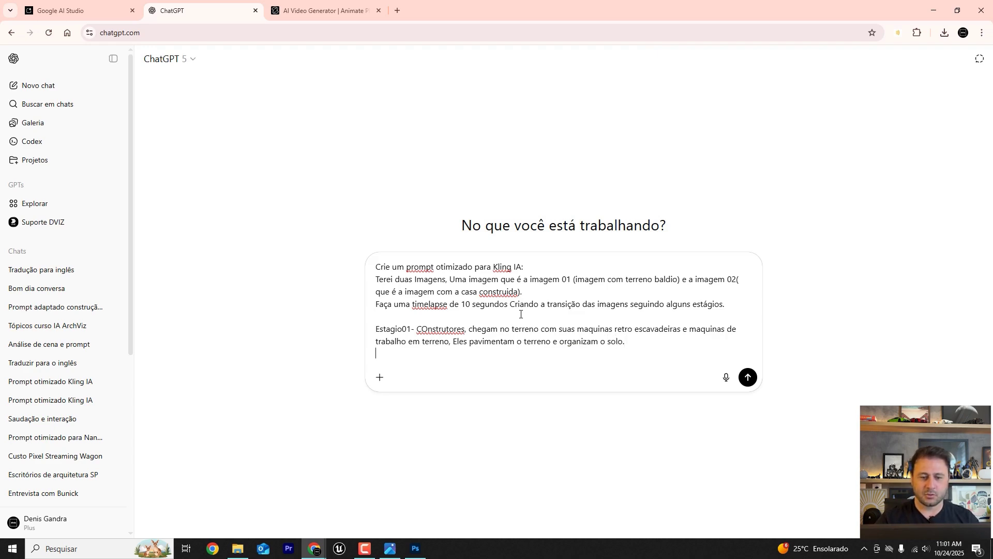
Write 'Estagio 02 - COnstrutores e maquinas, criam as colunas, estruturas e fundação da casa.'
text(Esta)
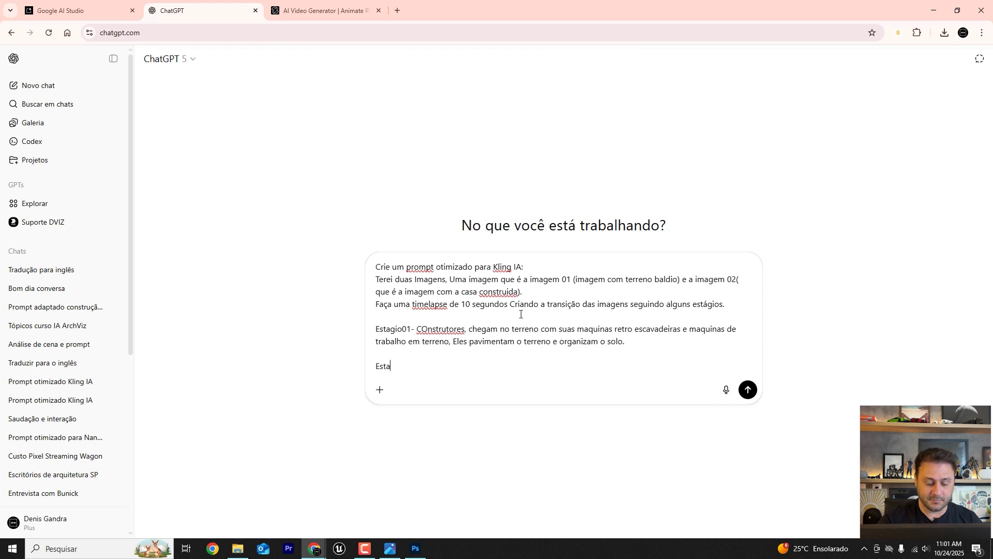
text(gio 02)
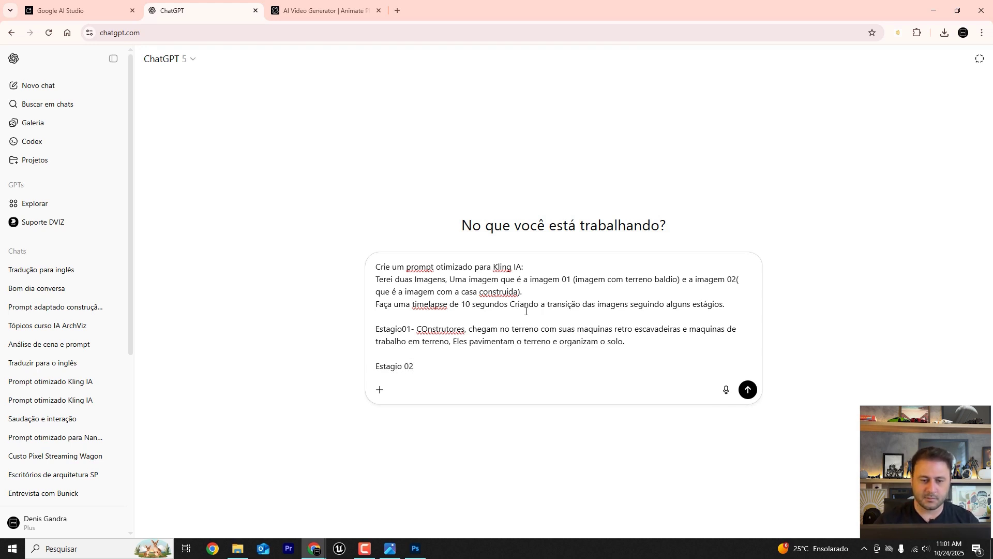
text( - )
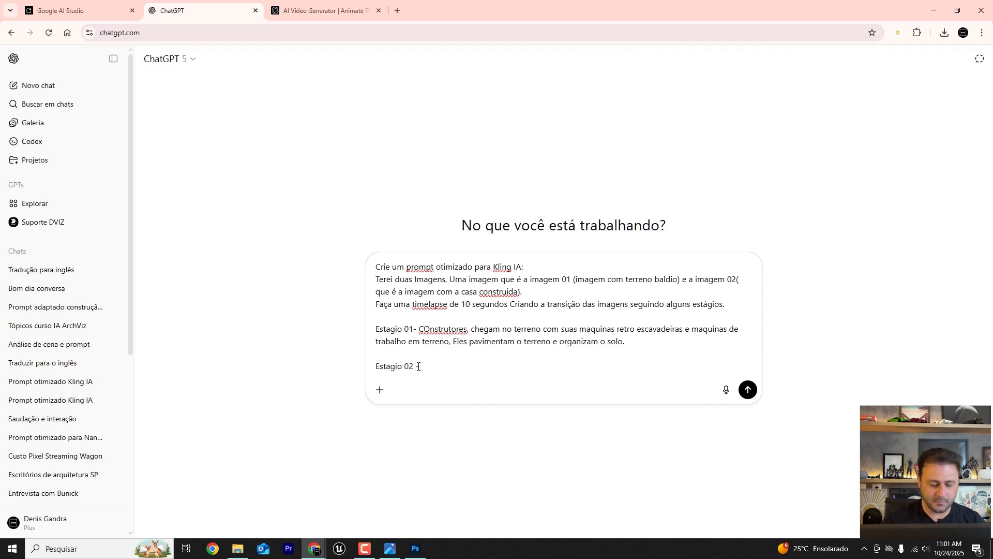
text(Construtor)
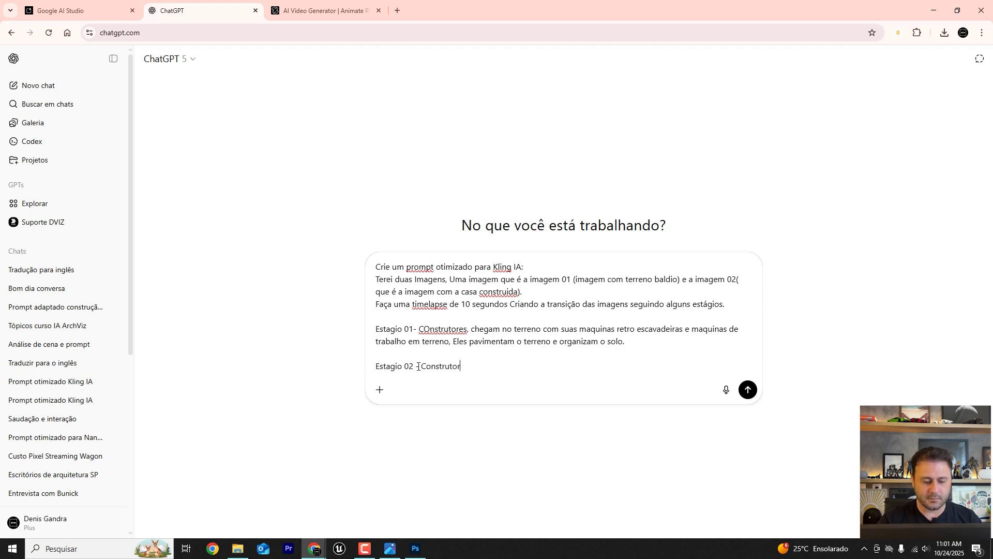
text(es)
key(BackSpace)
key(BackSpace)
key(BackSpace)
key(BackSpace)
key(BackSpace)
key(BackSpace)
key(BackSpace)
key(BackSpace)
key(BackSpace)
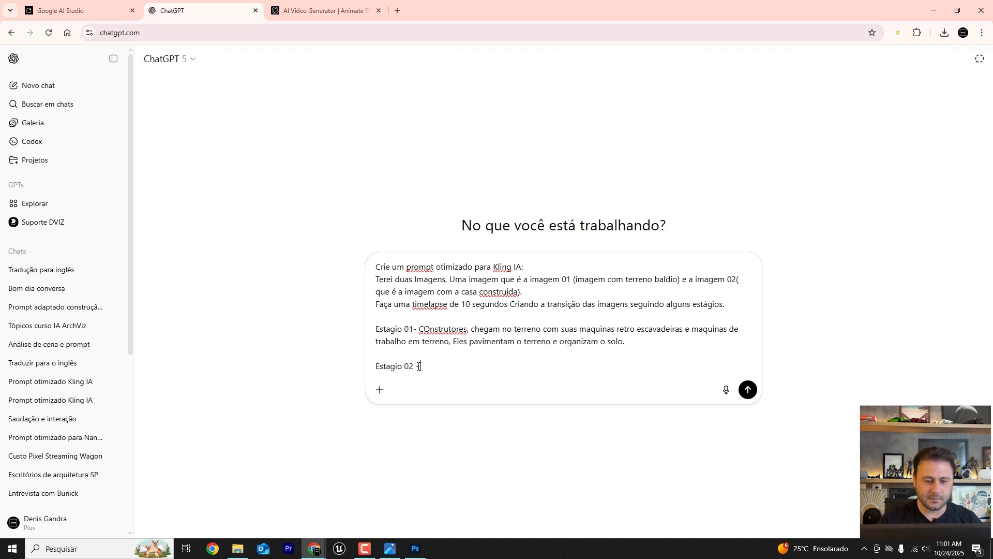
text(As maquina)
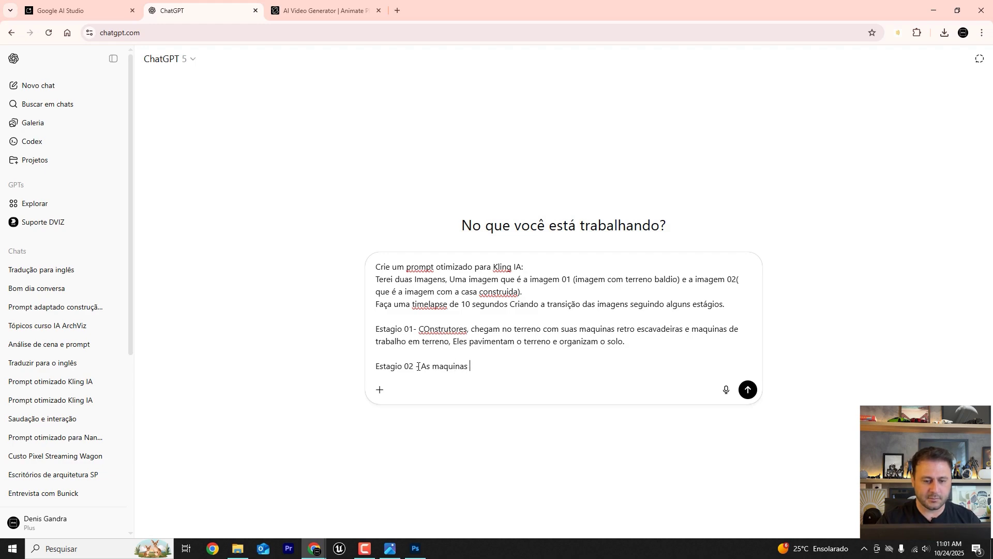
text(s)
key(BackSpace)
key(BackSpace)
key(BackSpace)
key(BackSpace)
key(BackSpace)
key(BackSpace)
key(BackSpace)
key(BackSpace)
key(BackSpace)
key(BackSpace)
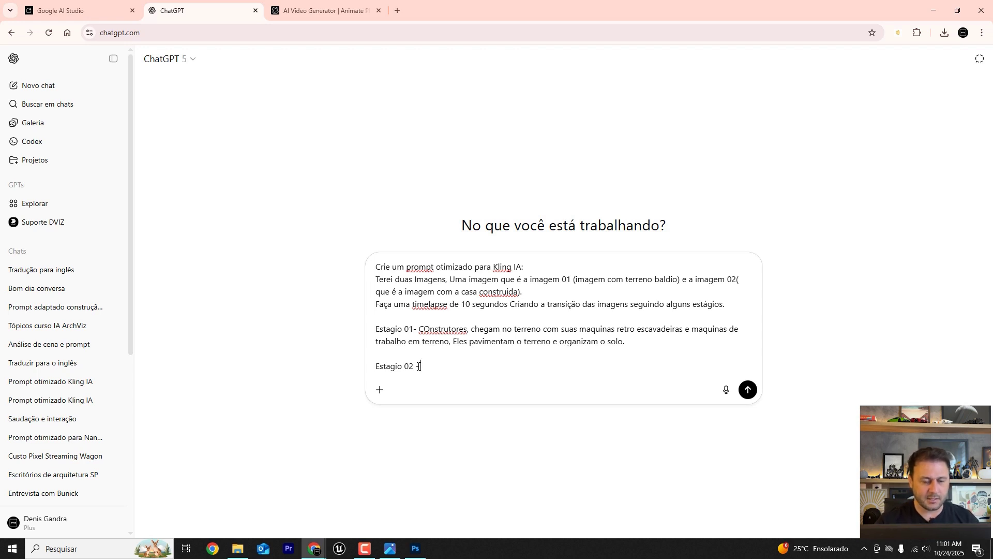
text(COnstrutore)
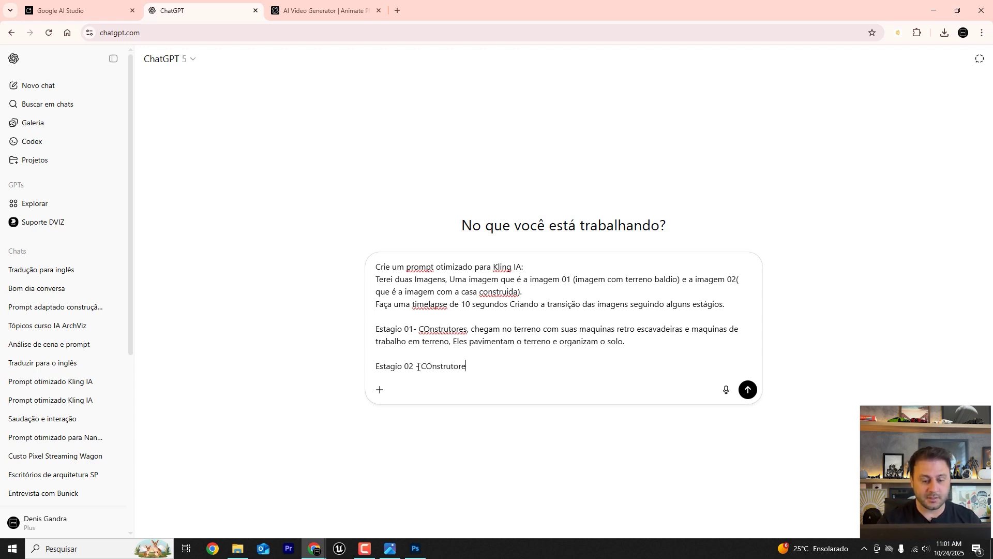
text(s e maquina)
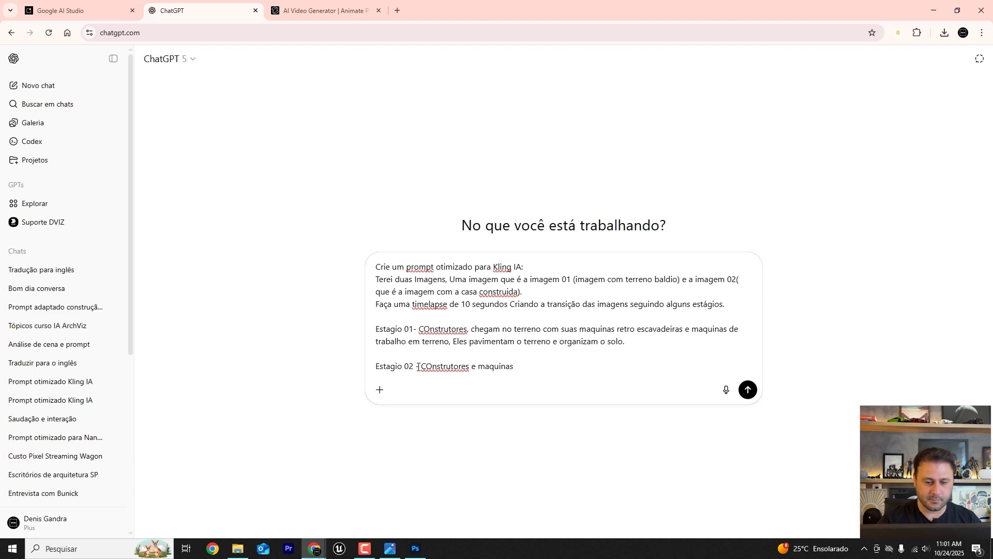
text(s)
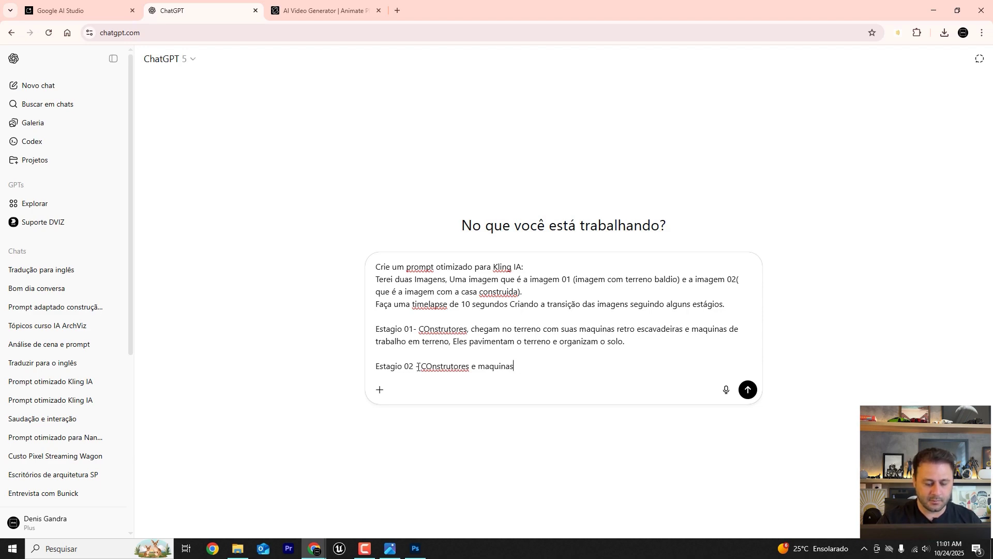
text(, criam as colun)
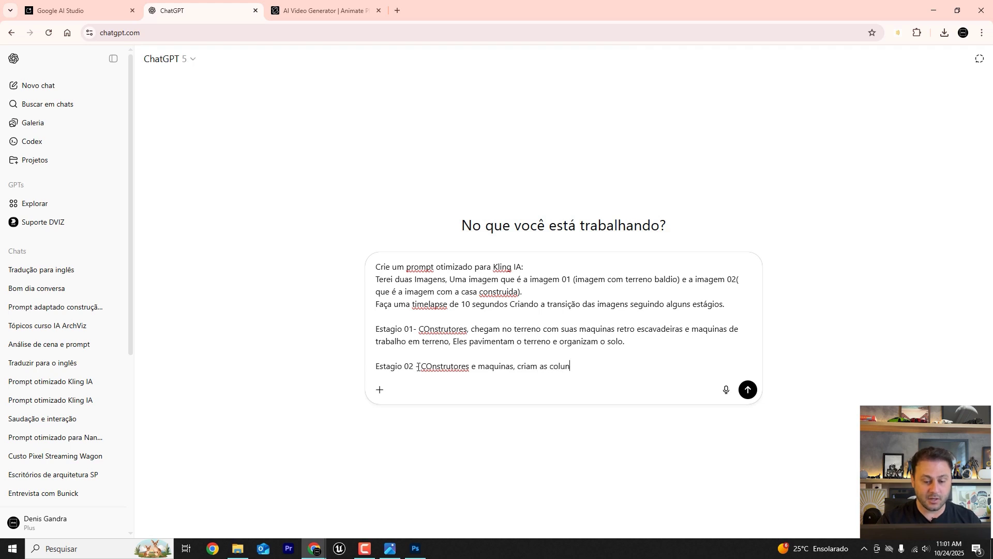
text(as e as estrut)
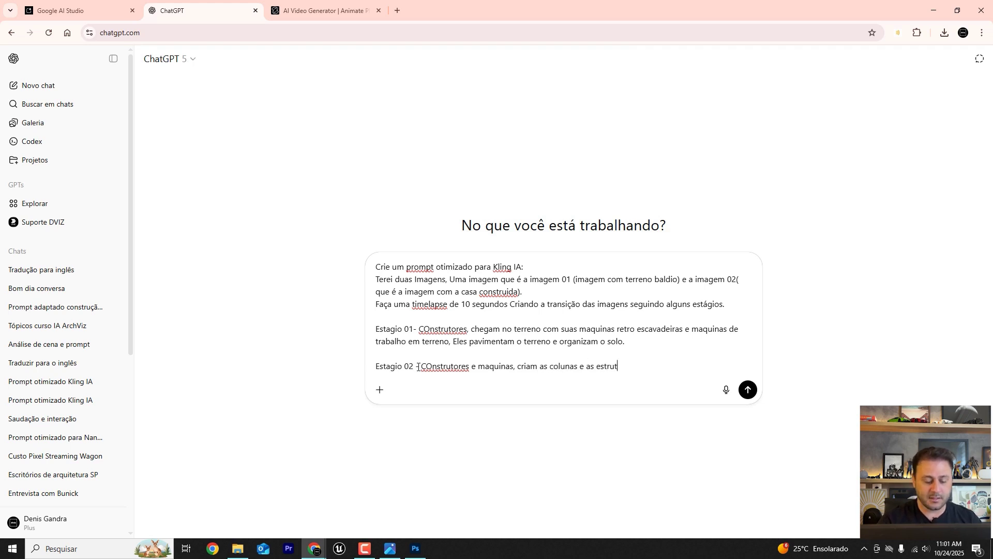
text(uras d)
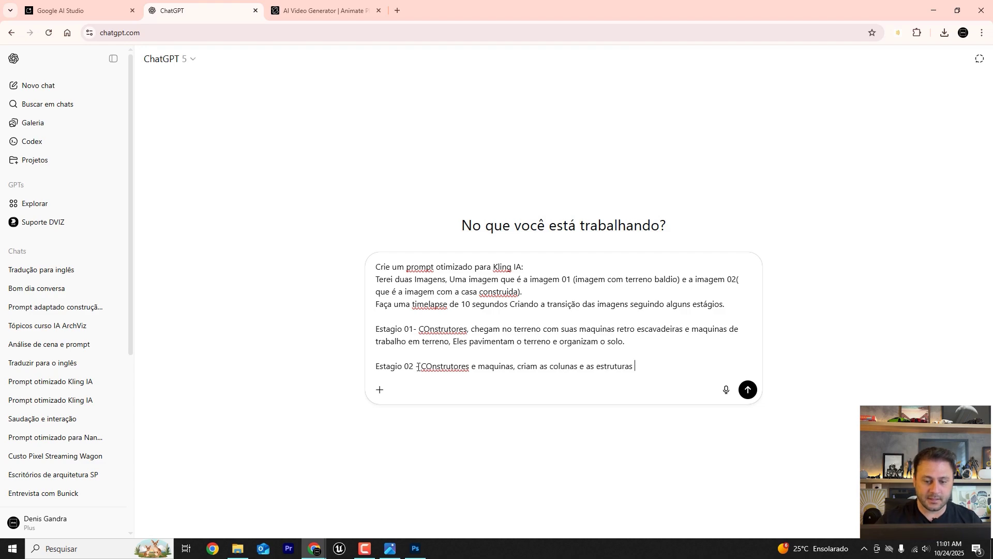
drag(595, 367, 577, 369)
key(BackSpace)
text(,)
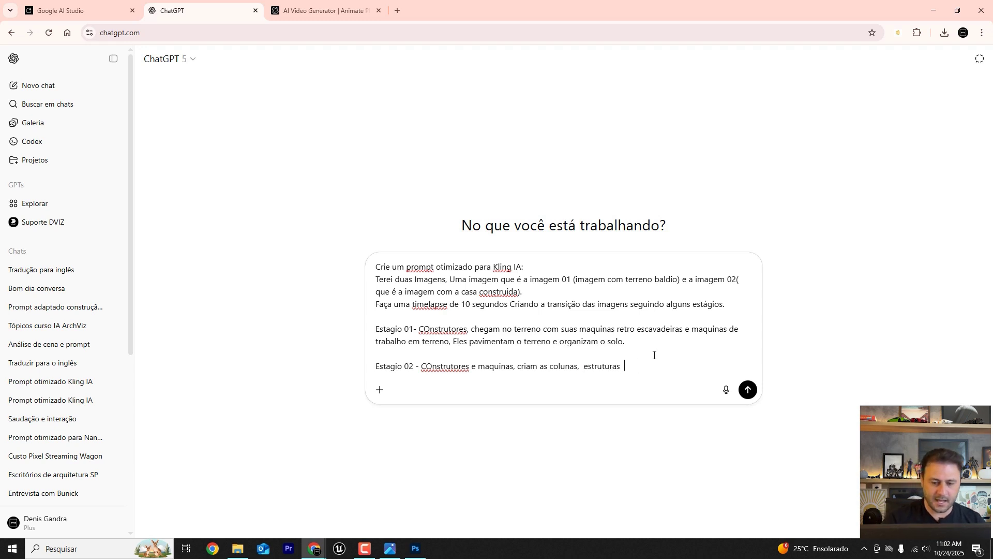
text(e fundaç)
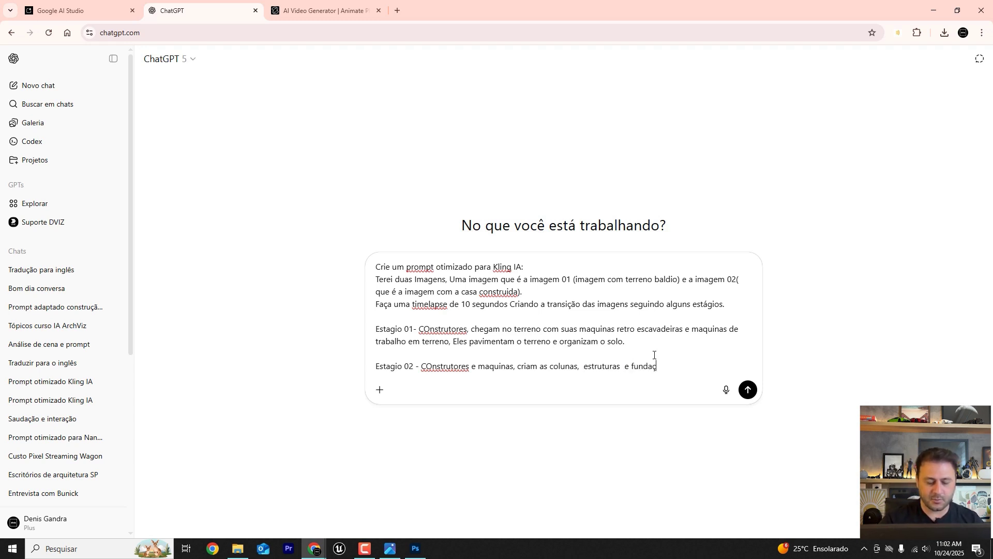
text(ão da casa)
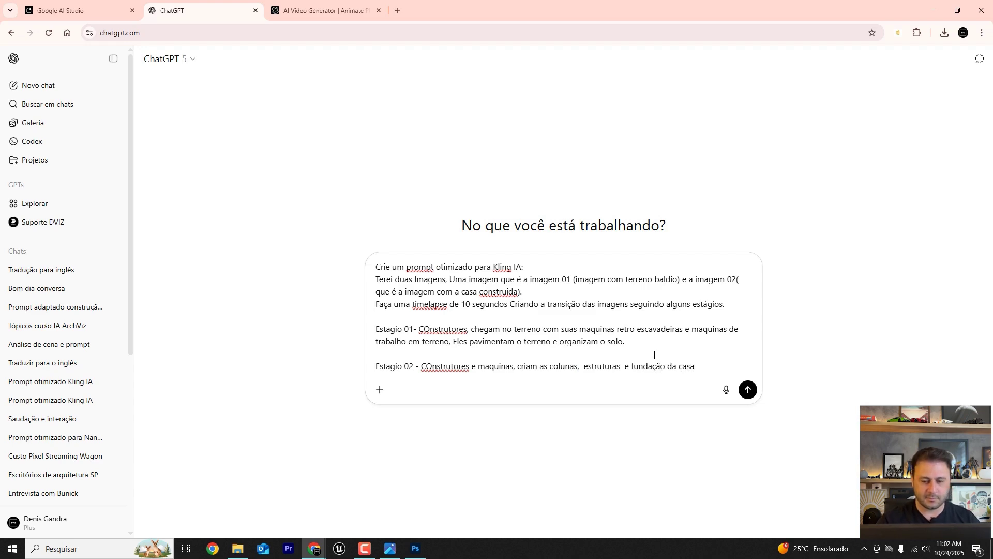
text(.)
key(shift+Return)
key(shift+Return)
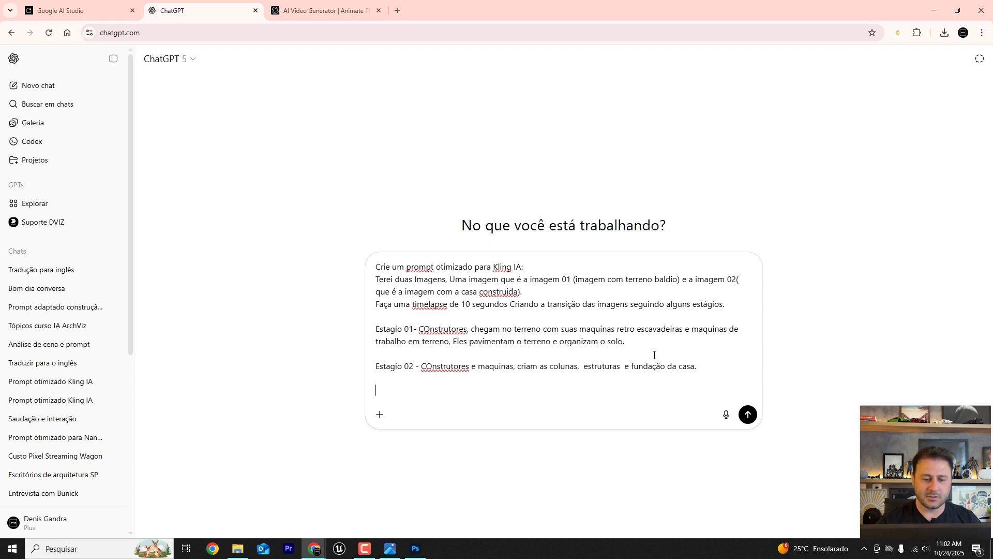
Type the Estagio 03 line: glass, masonry, walls, doors and windows are installed
text(Estagio)
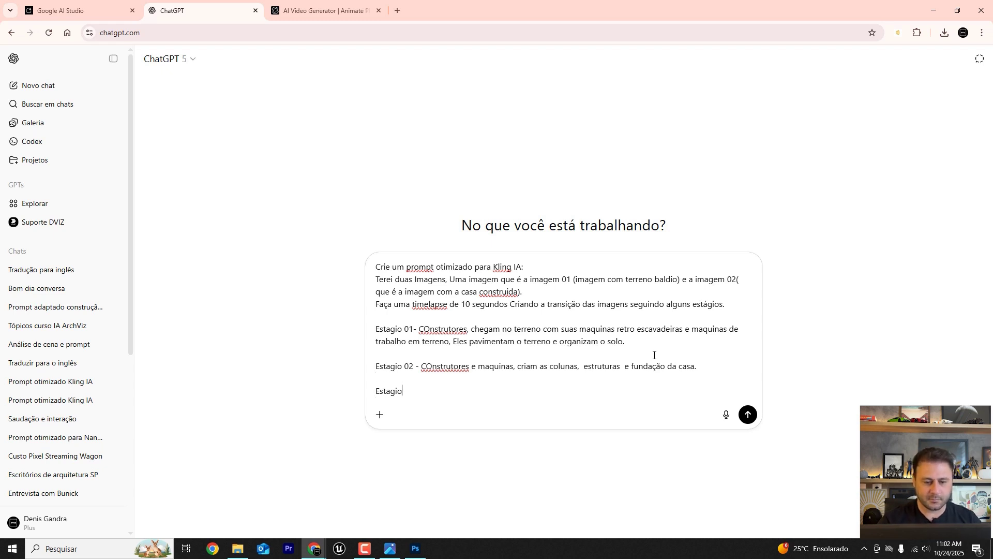
text( 03)
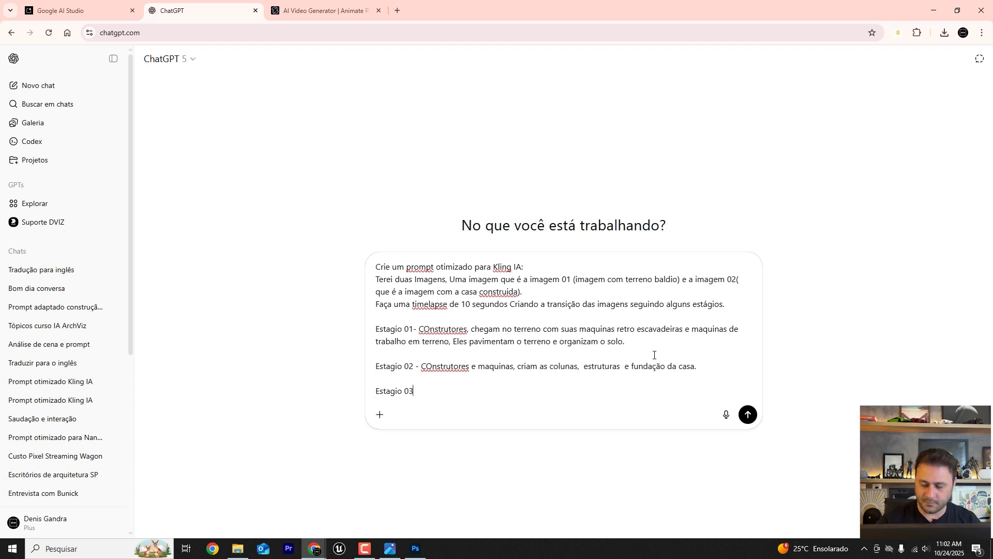
text(-)
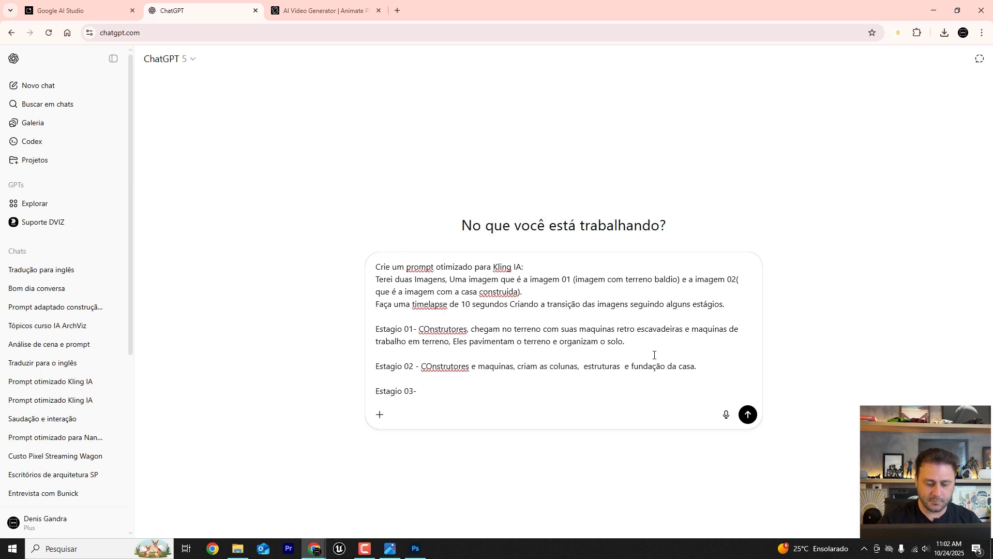
text(É instal)
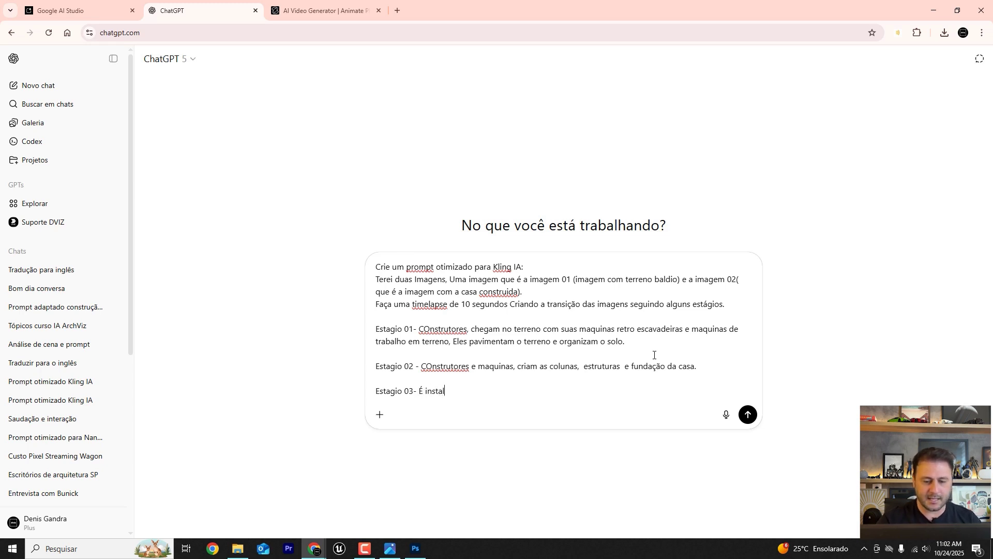
text(ado os vidros )
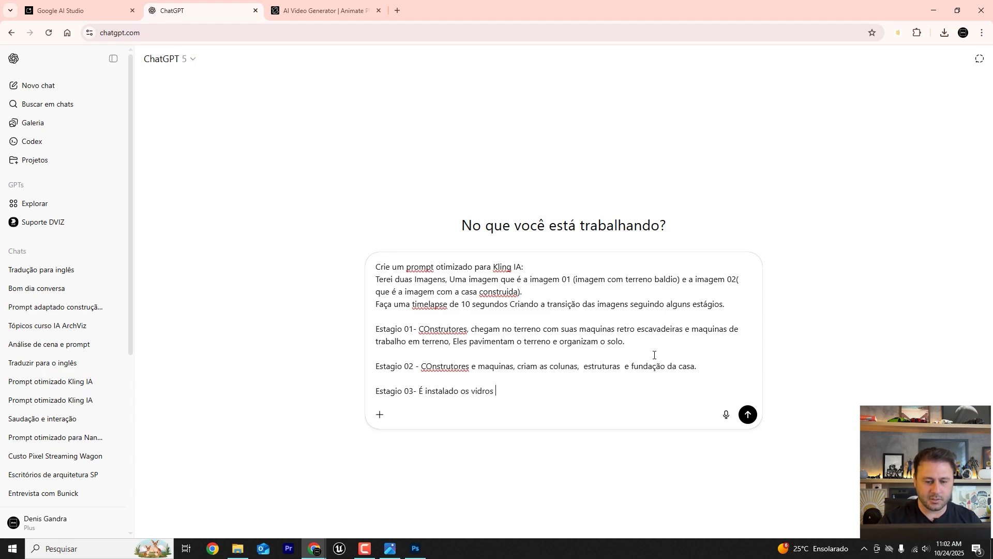
text(e Alver)
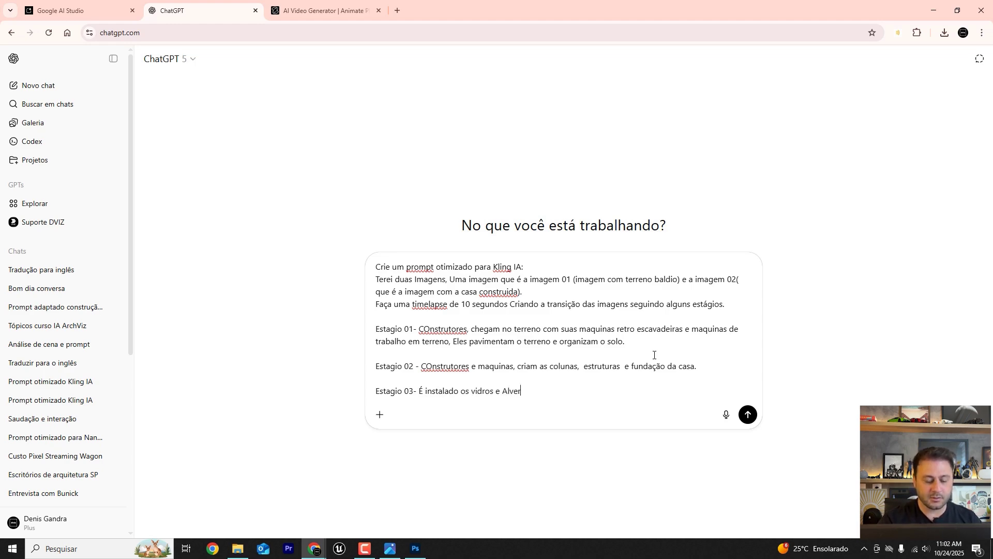
key(BackSpace)
text(naria )
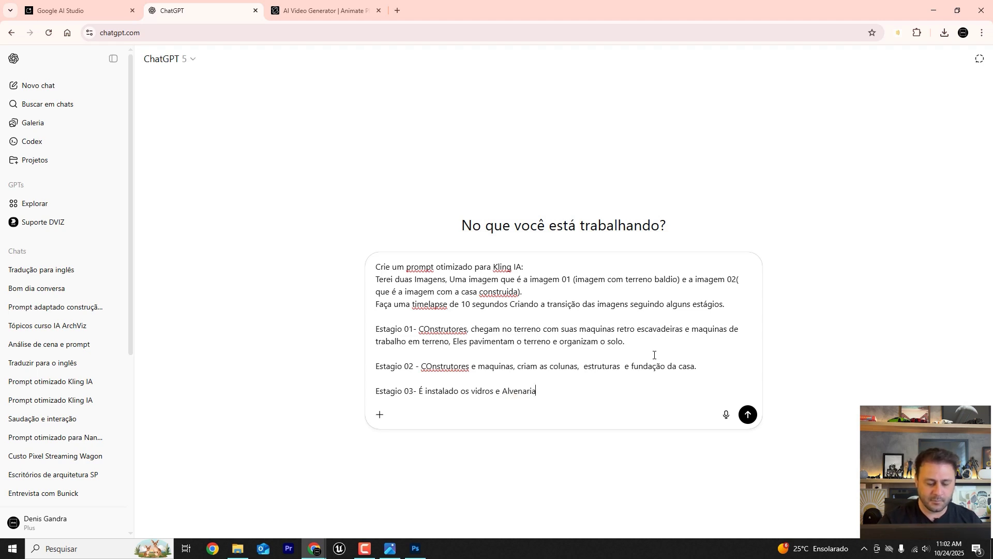
text(, Paredes, )
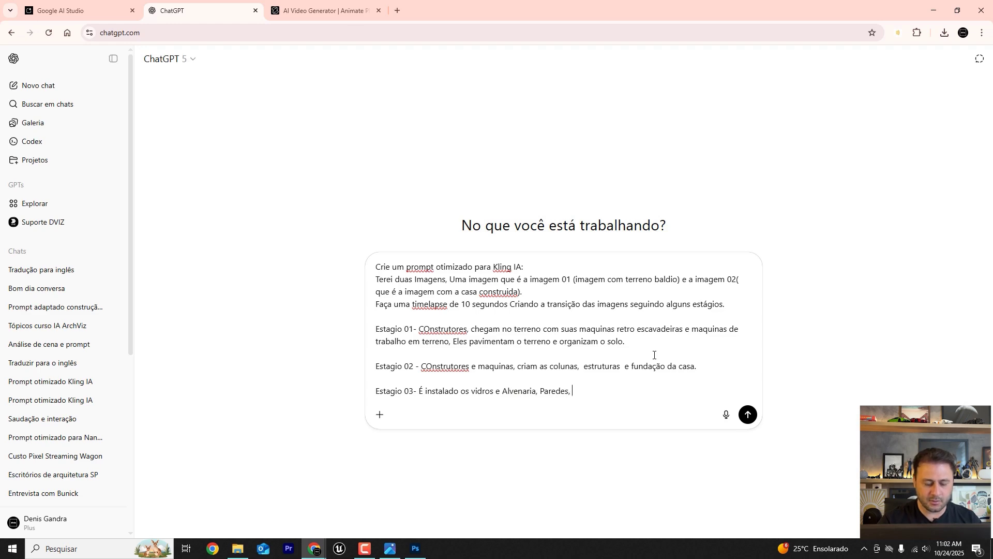
text(portas)
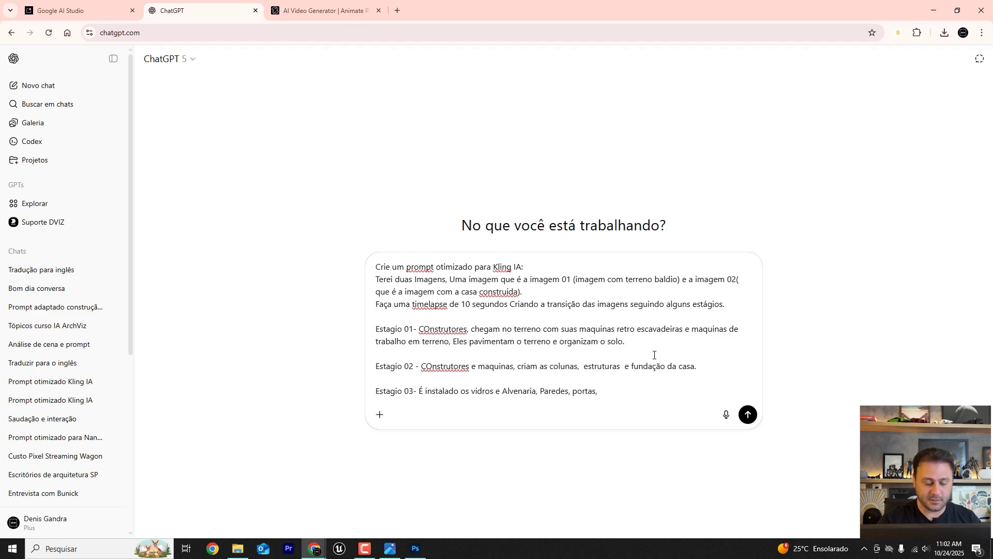
text(, janelas, )
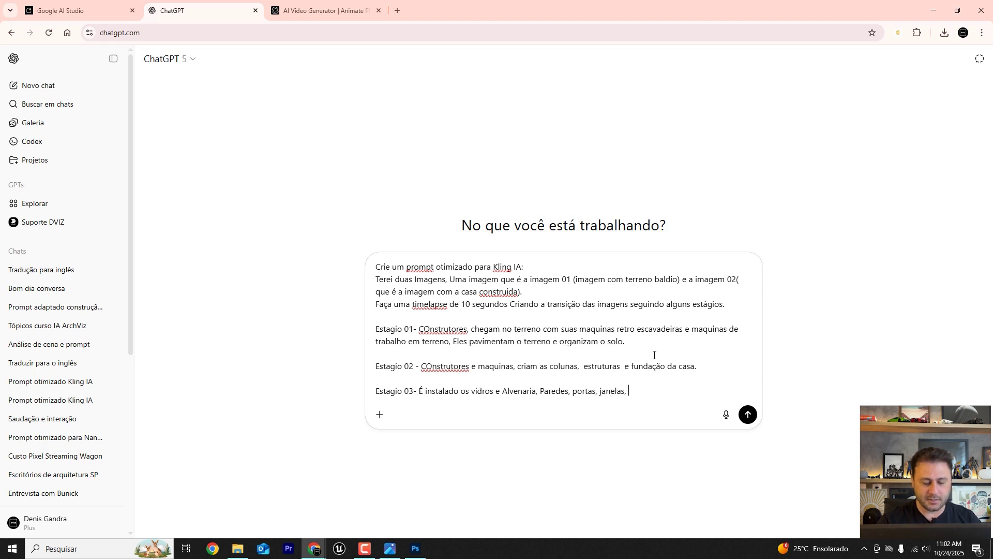
text(vidros )
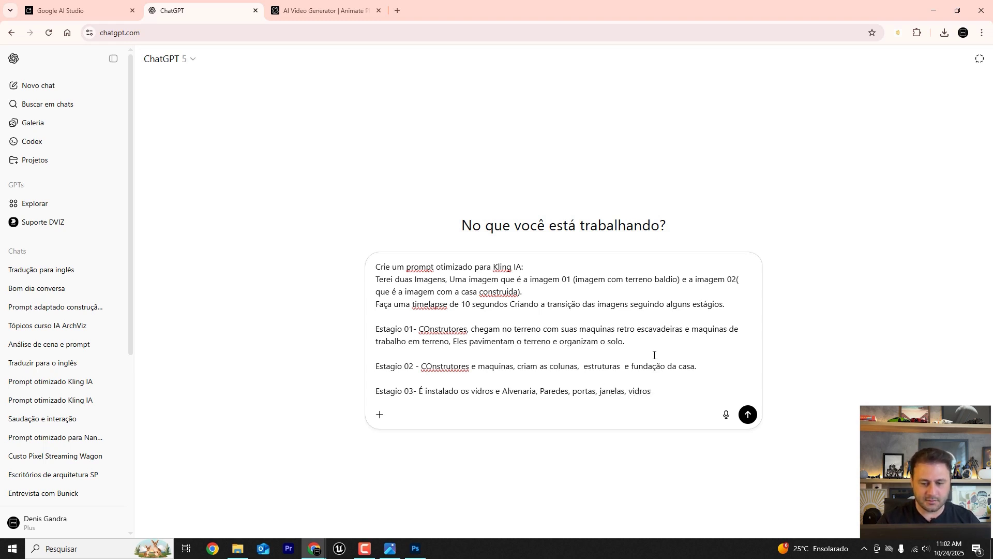
text(e etc.)
Add 'Estagio 04- Profisisonais de paisagismo levam as plantas e arvores nas mãos e fazem o plantio.' and begin a closing line
key(shift+Return)
key(shift+Return)
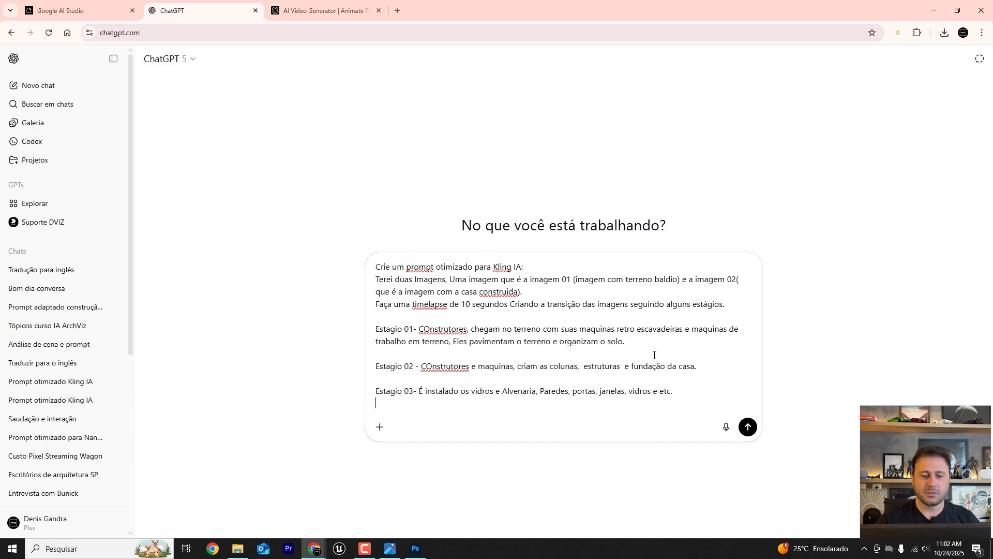
text(Estagio )
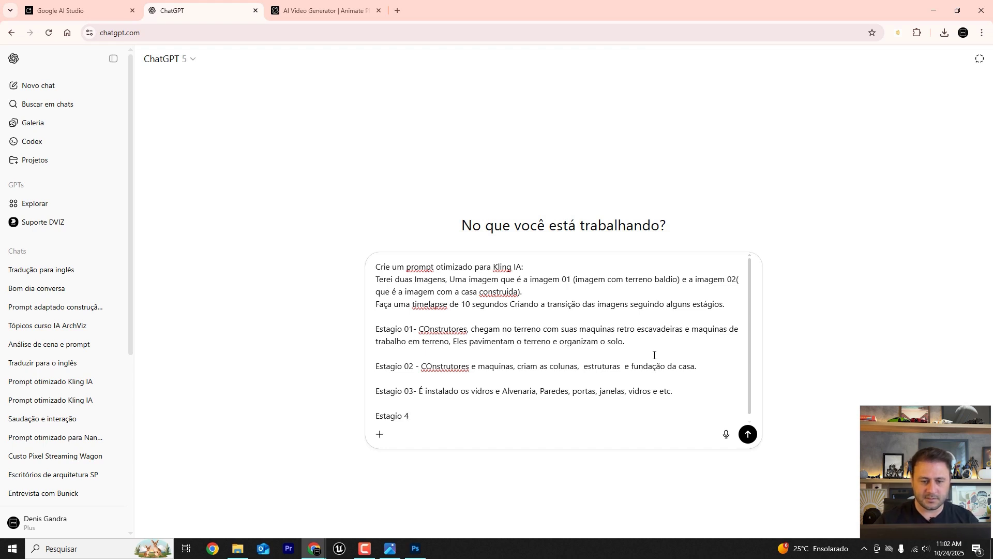
text(4 -)
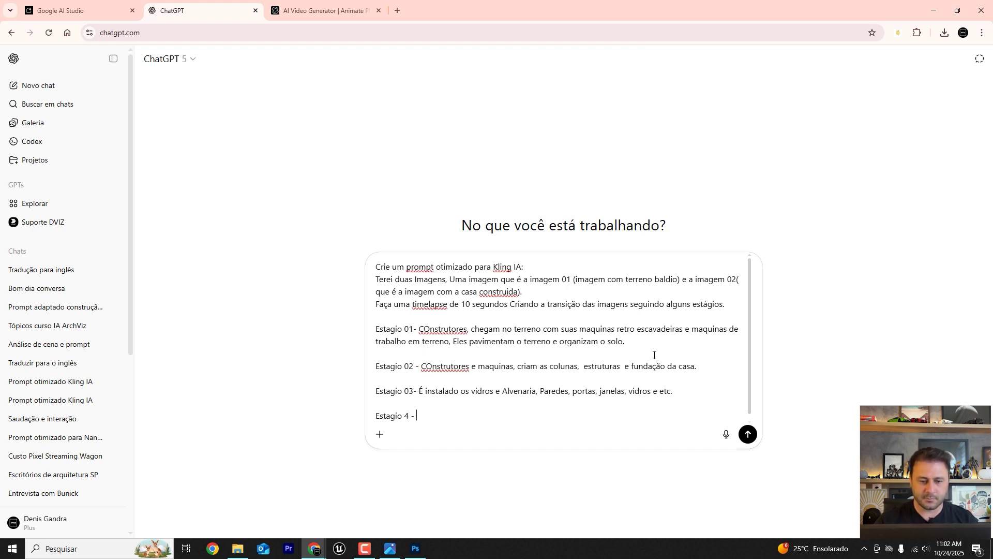
key(BackSpace)
key(BackSpace)
key(BackSpace)
key(BackSpace)
text(04-)
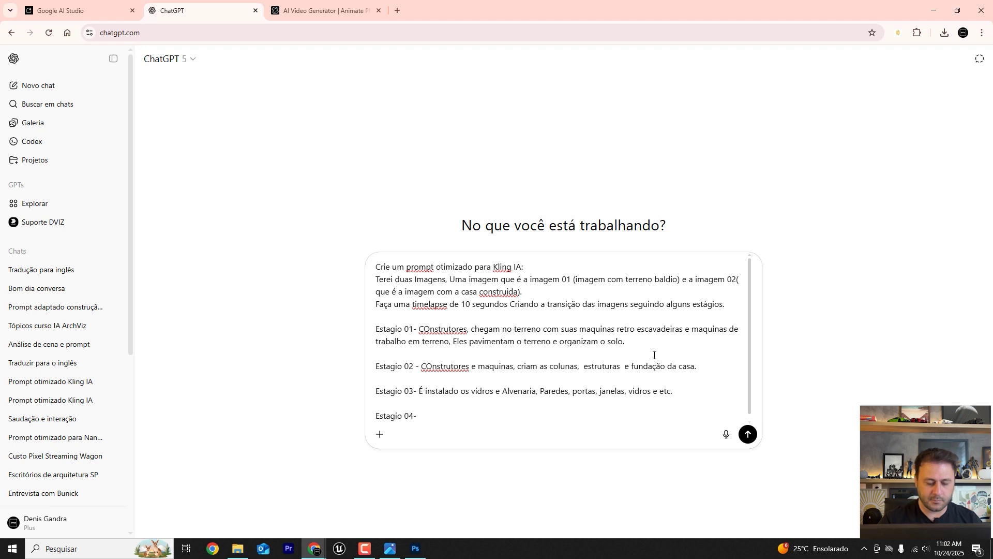
text( Profisis)
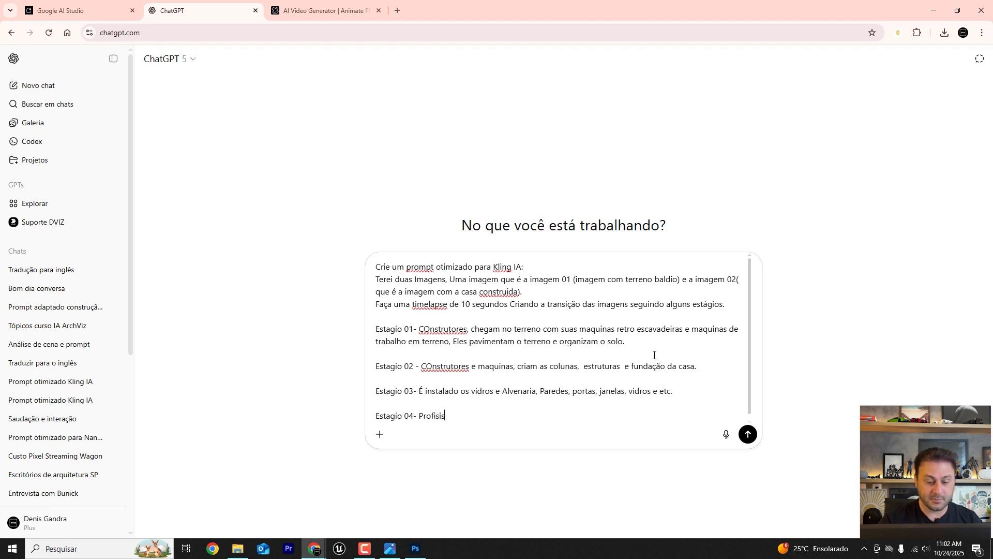
text(onais de paisag)
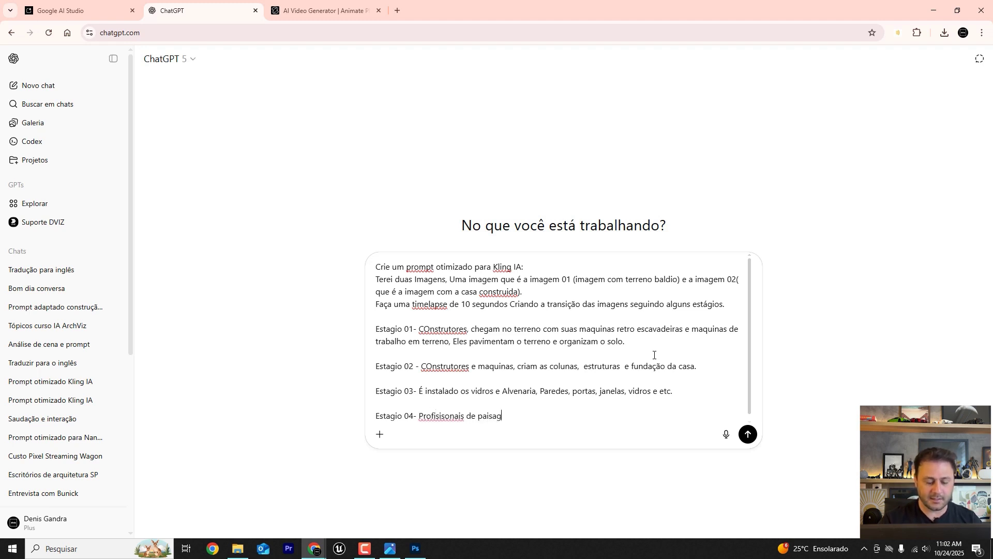
text(ismo instala)
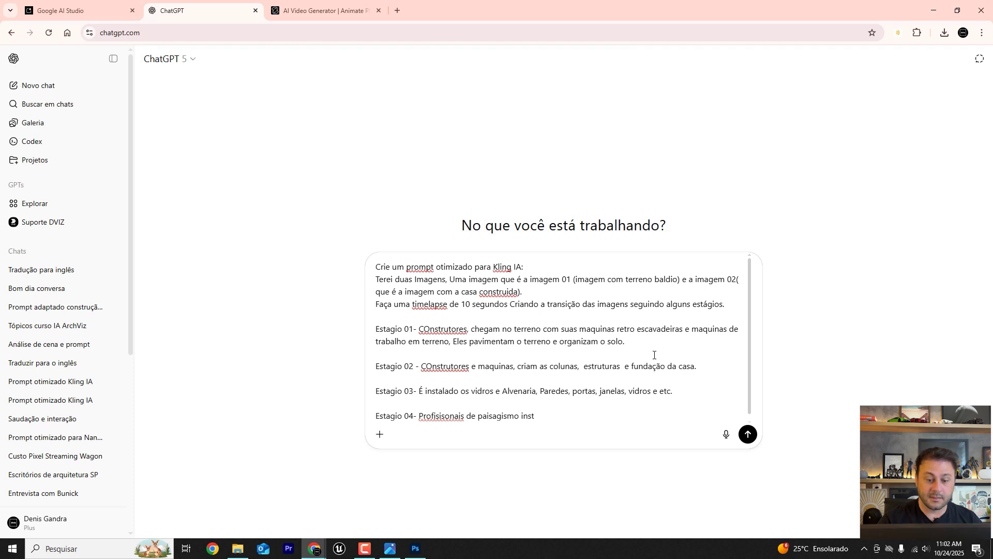
key(BackSpace)
key(BackSpace)
key(BackSpace)
text(lan)
key(BackSpace)
key(BackSpace)
key(BackSpace)
key(BackSpace)
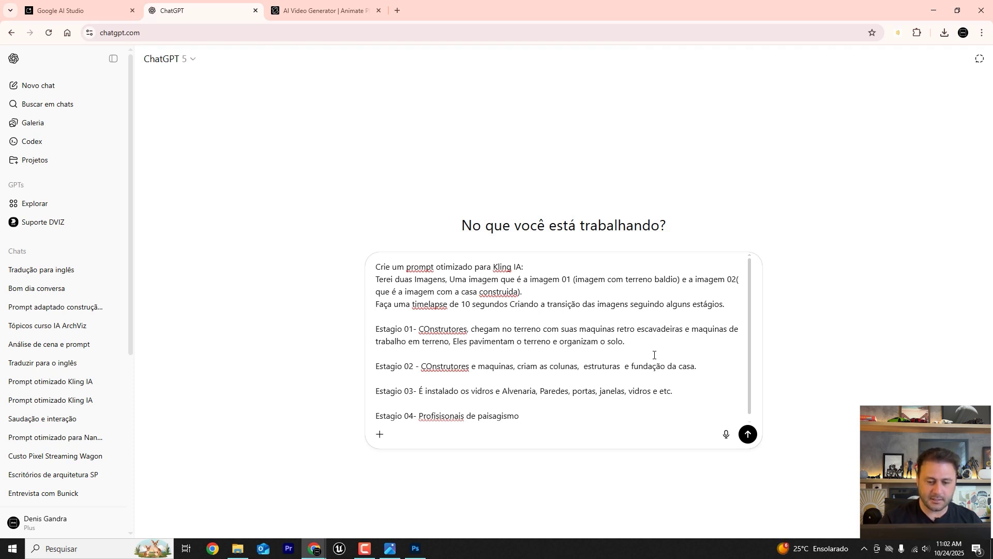
text(levam as pl)
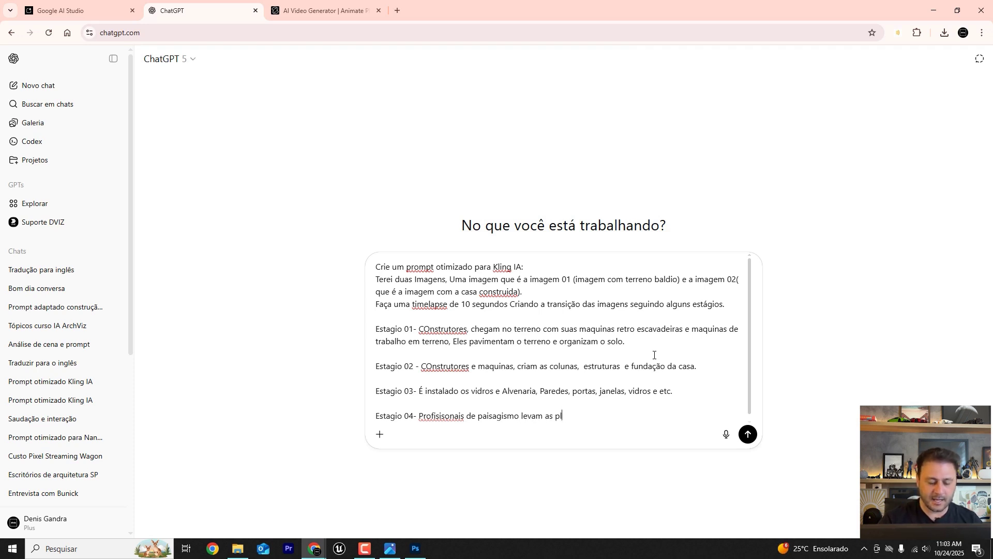
text(antas e arvo)
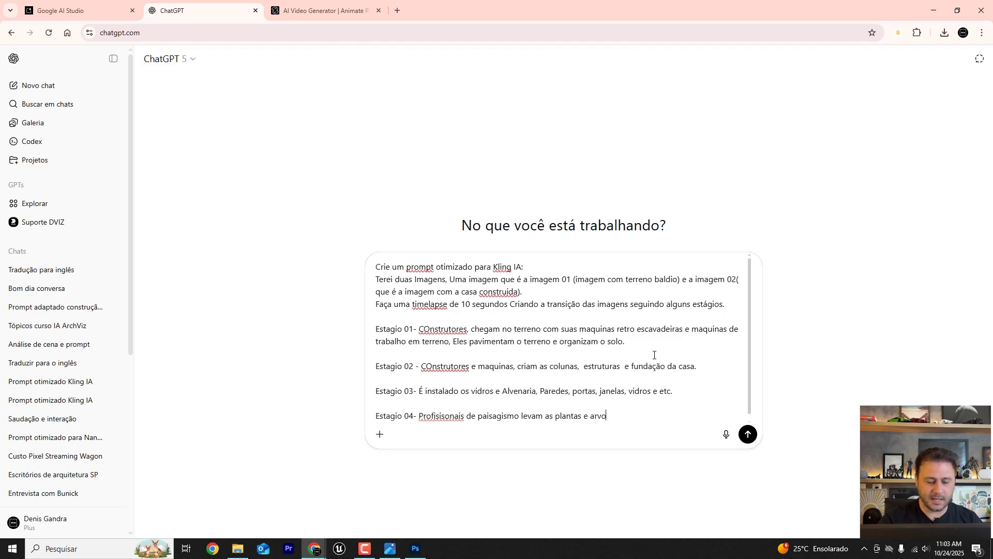
text(res nas mãos e)
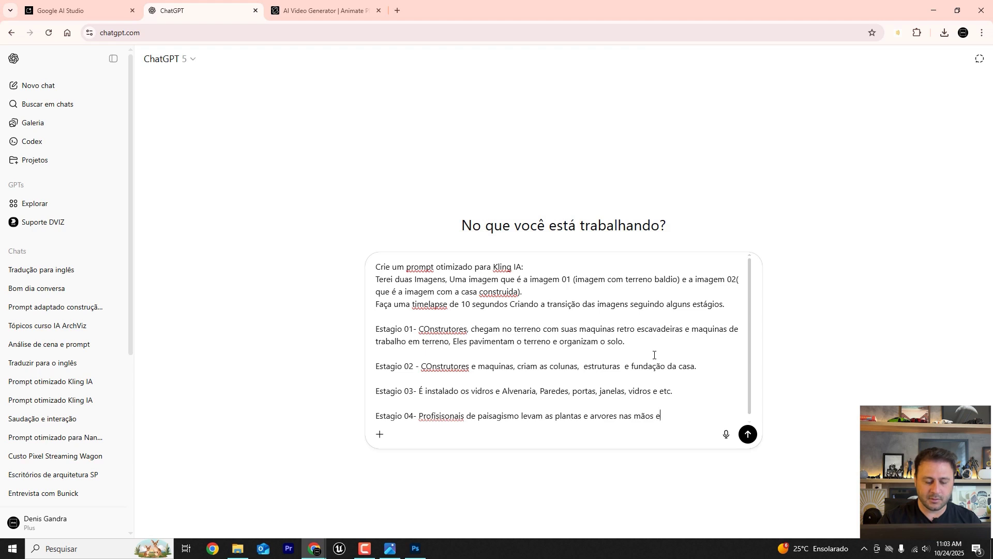
text( fazem o plantio)
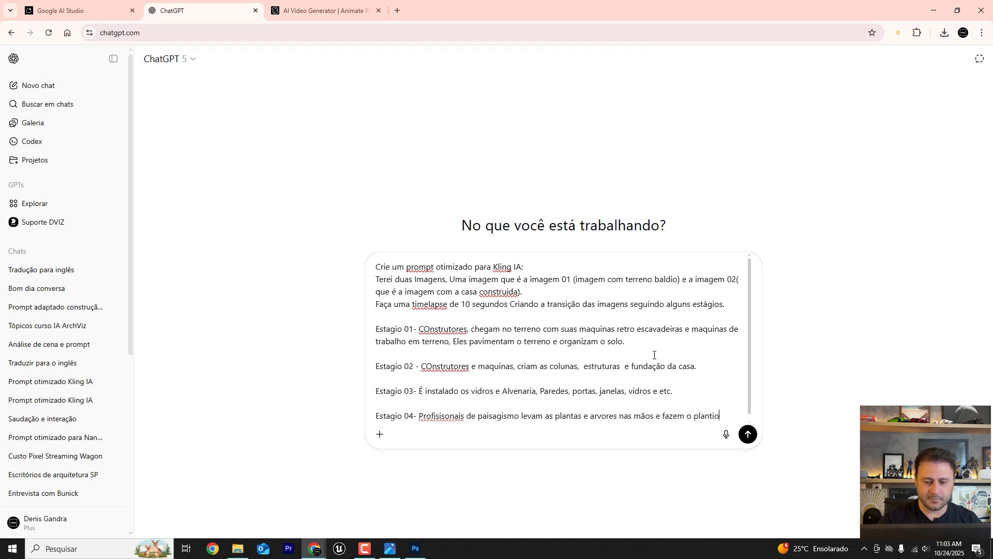
text(.)
key(shift+Return)
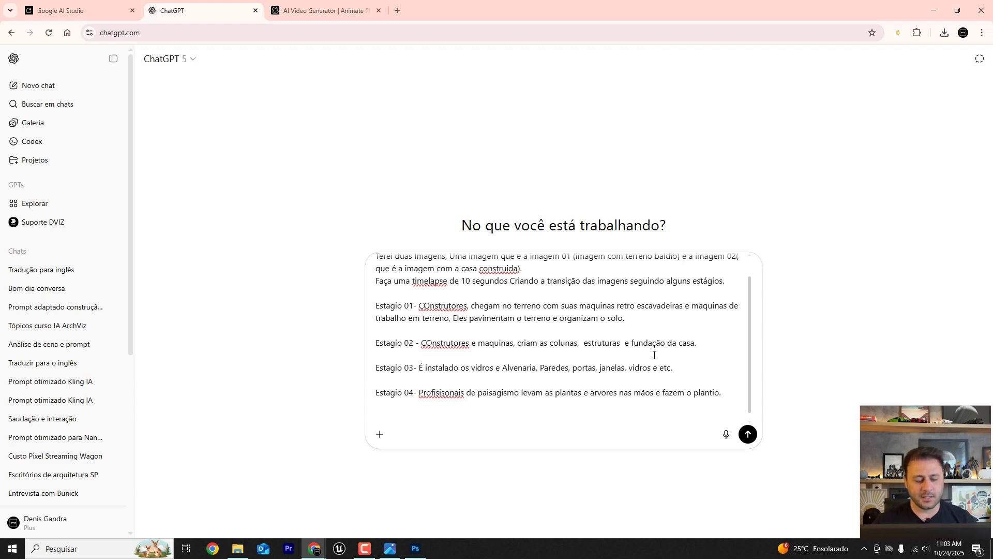
text(termine )
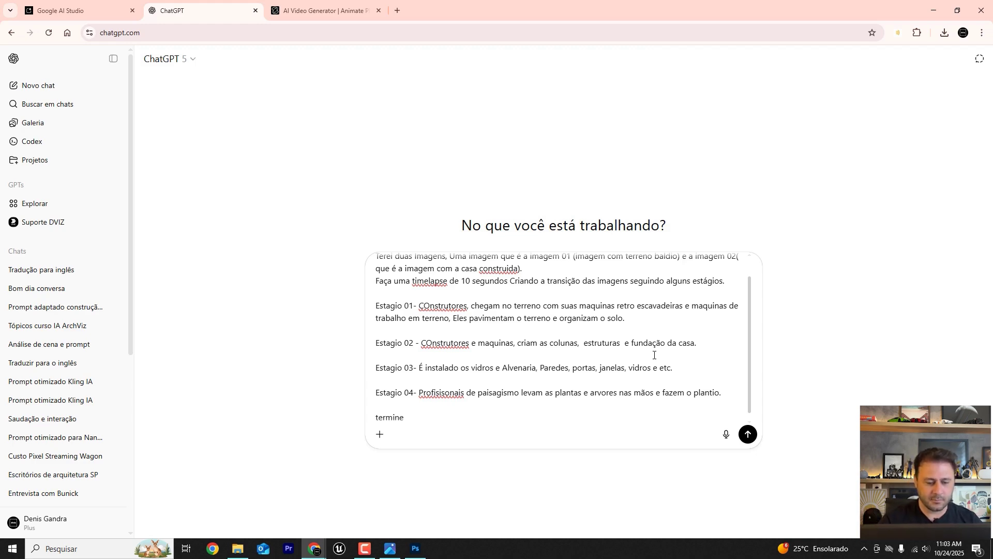
text(a )
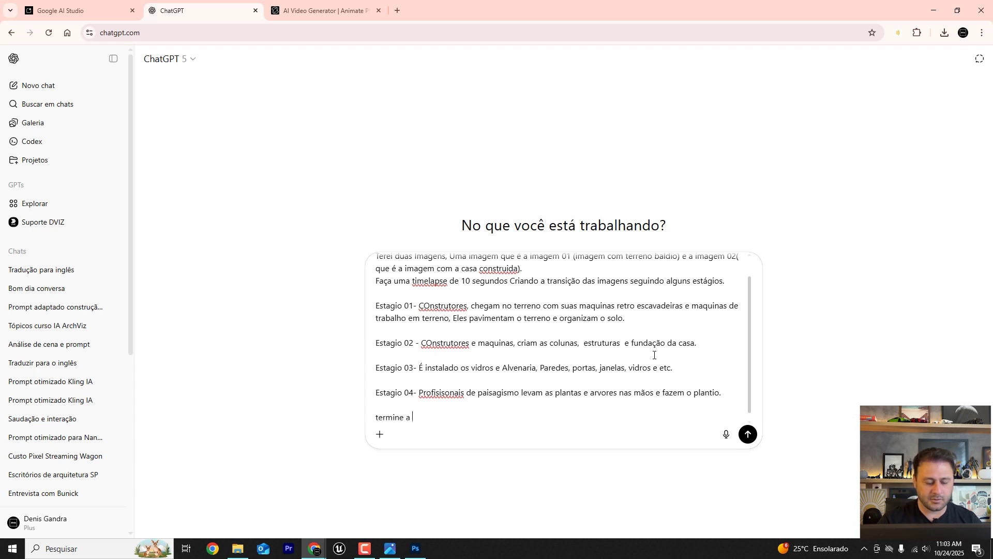
text(animação da constru)
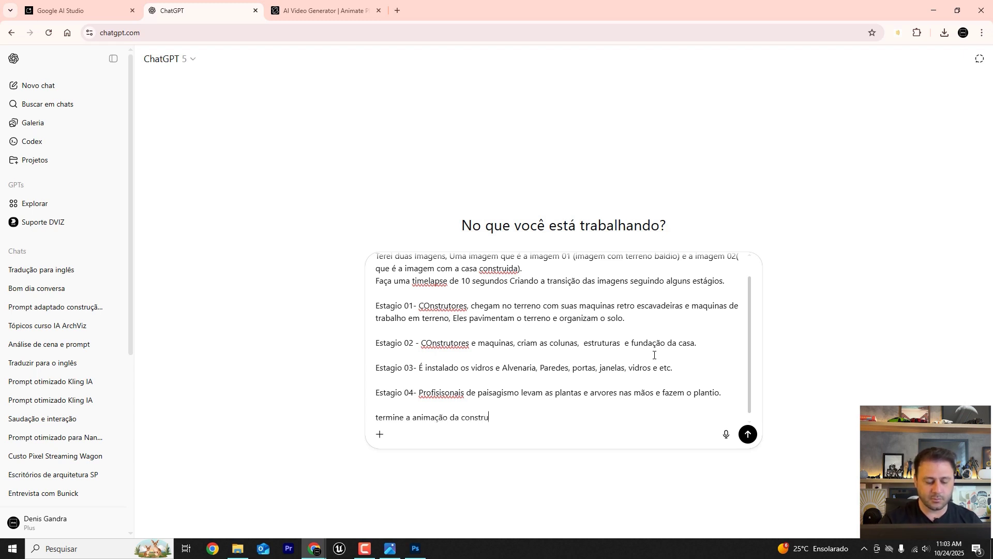
text(ção, )
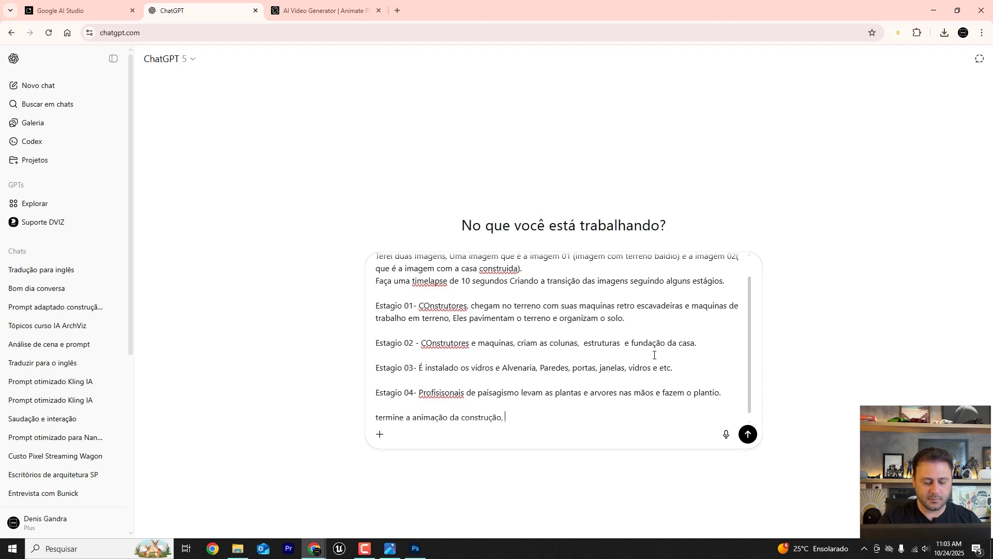
text(faltand)
text(o)
End the closing line with 'até o segundo 08 da animação.' and add 'Traduzir este prompt para ingles'
key(BackSpace)
key(BackSpace)
key(BackSpace)
key(BackSpace)
key(BackSpace)
key(BackSpace)
key(BackSpace)
key(BackSpace)
key(BackSpace)
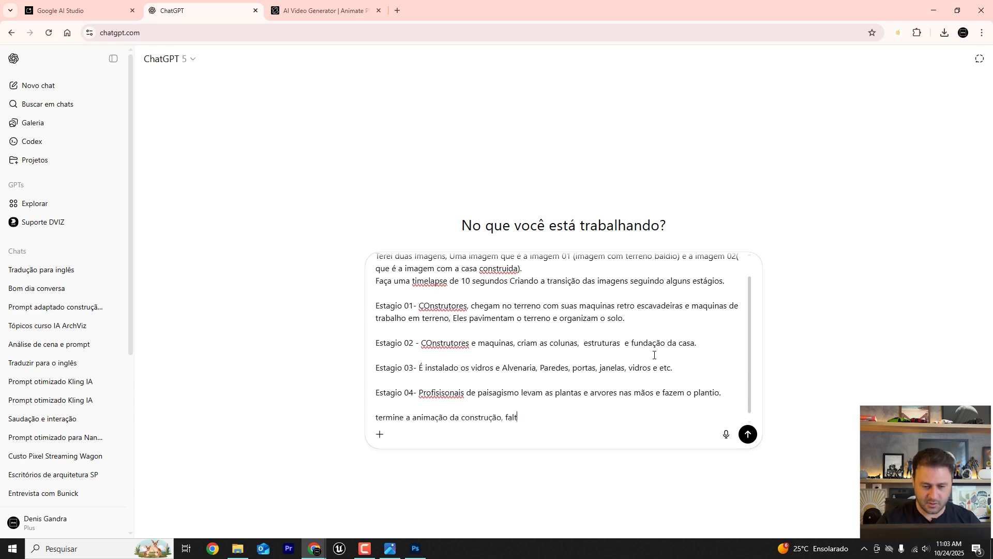
text(até o segu)
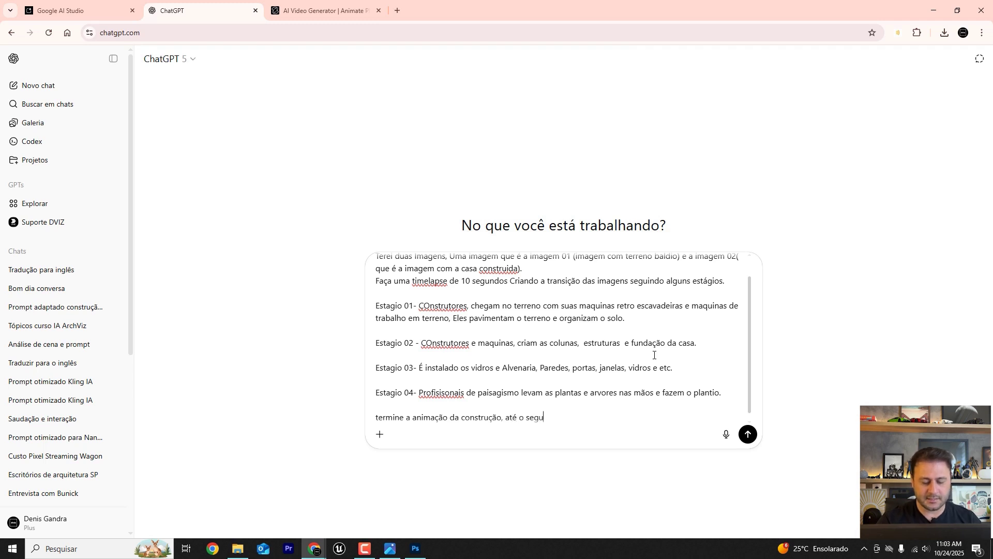
text(ndo 08 d)
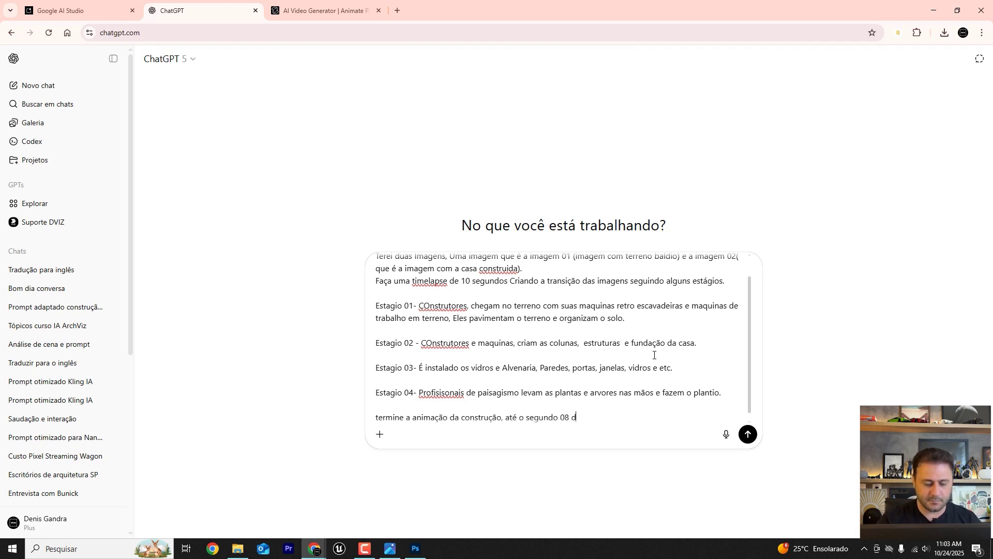
text(a animação.)
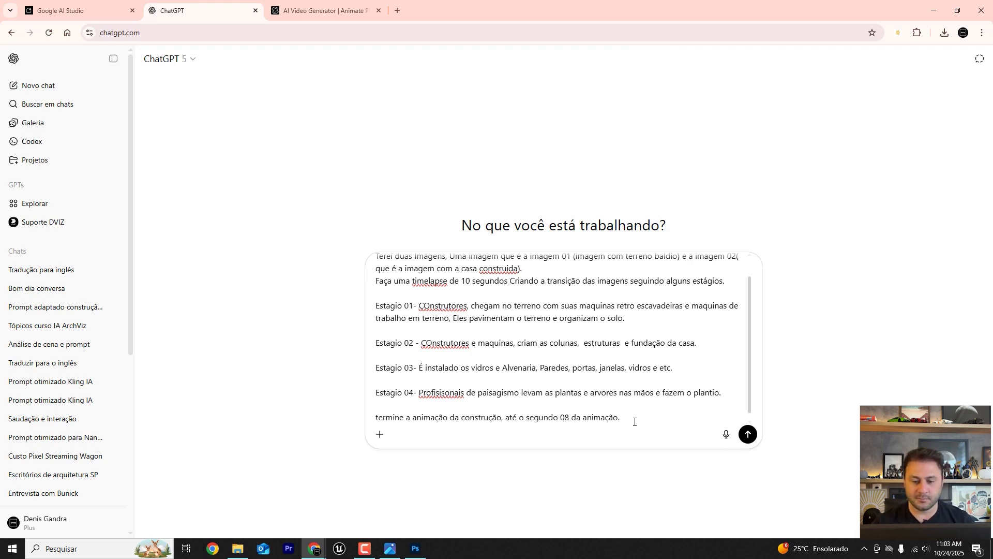
key(shift+Return)
key(shift+Return)
text(Tra)
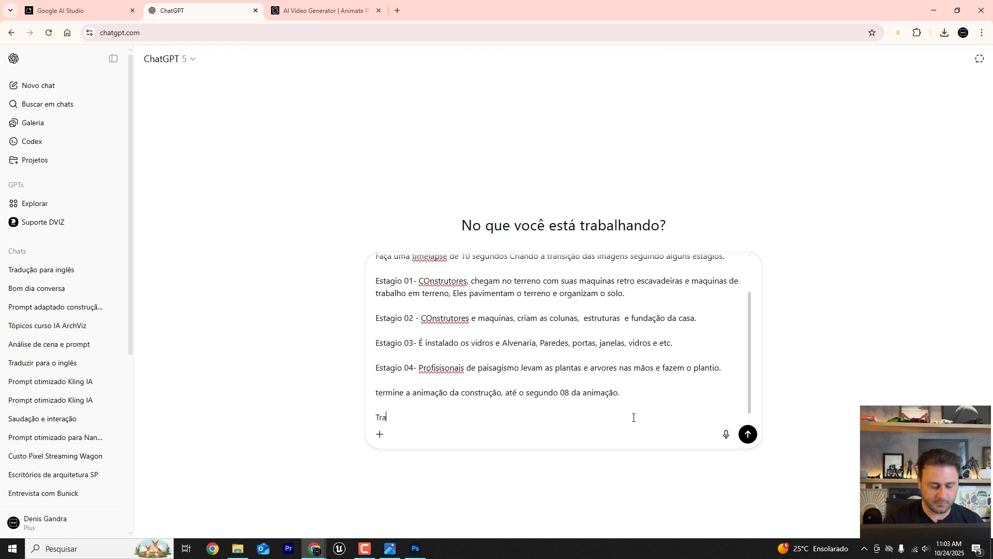
text(duzir es)
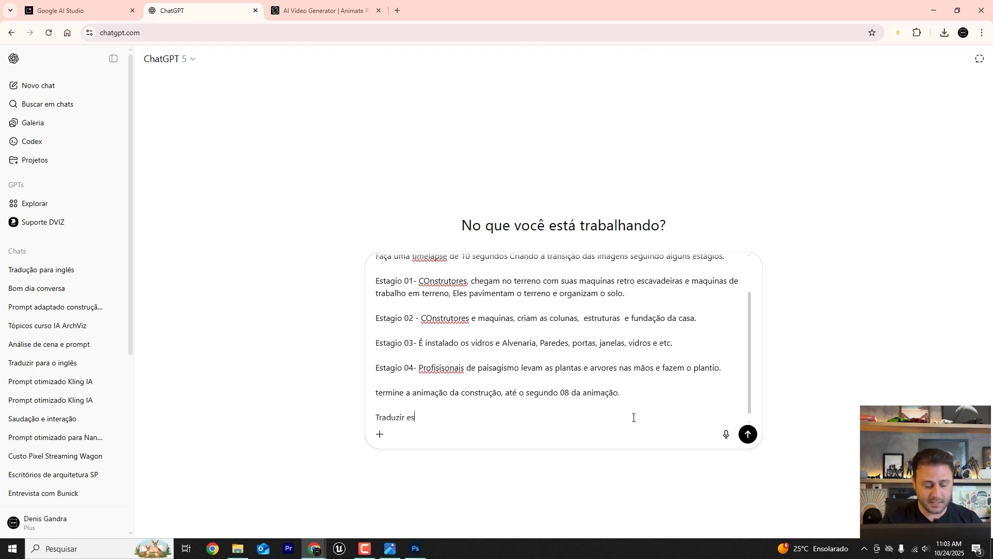
text(te prompt para ingles)
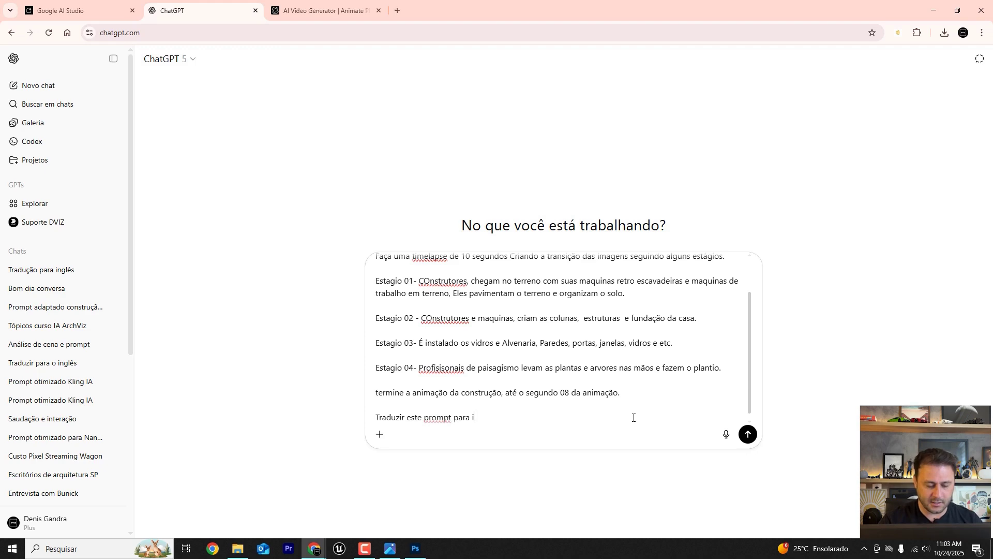
Send the translation request and copy ChatGPT's English four-stage timelapse prompt
click(748, 436)
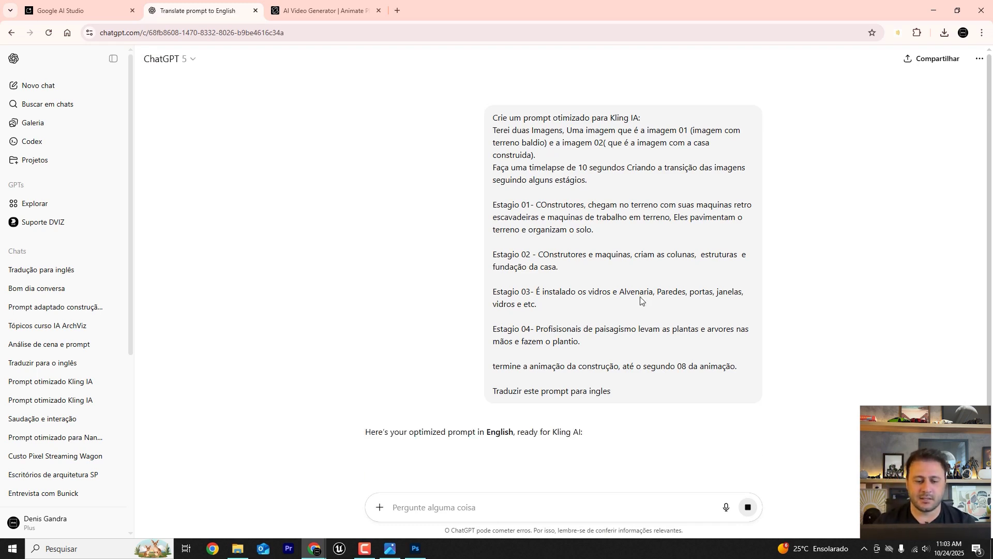
scroll(625, 351, down, 1)
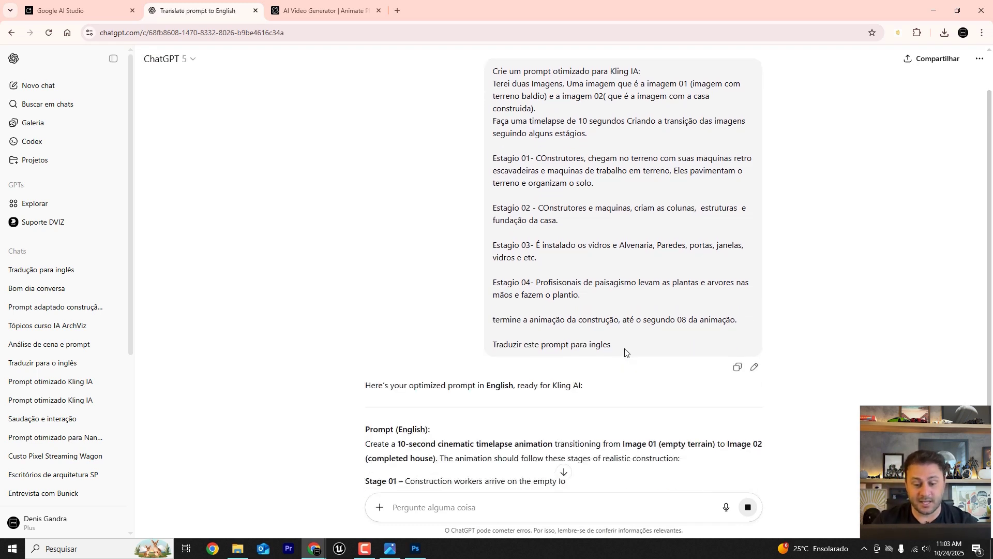
scroll(624, 351, down, 2)
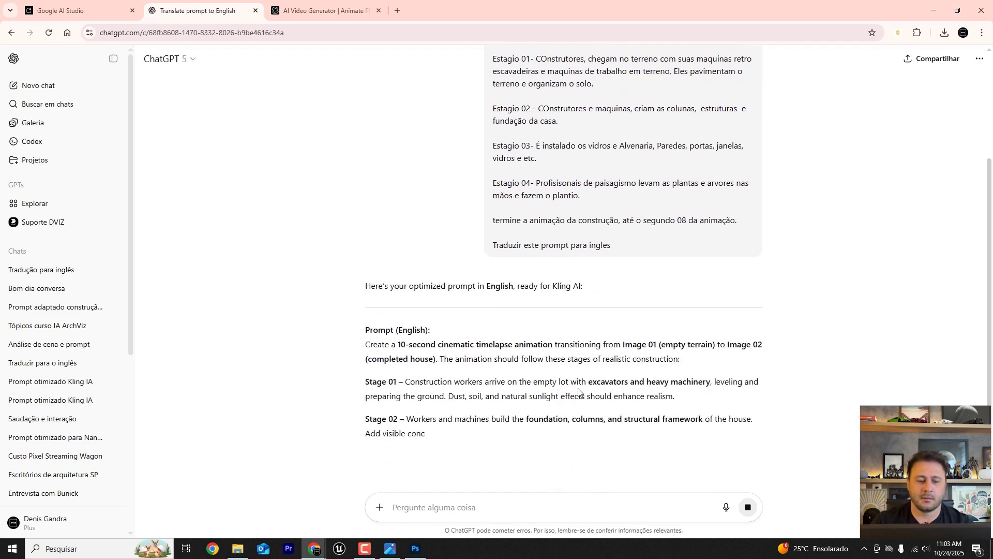
scroll(578, 392, down, 1)
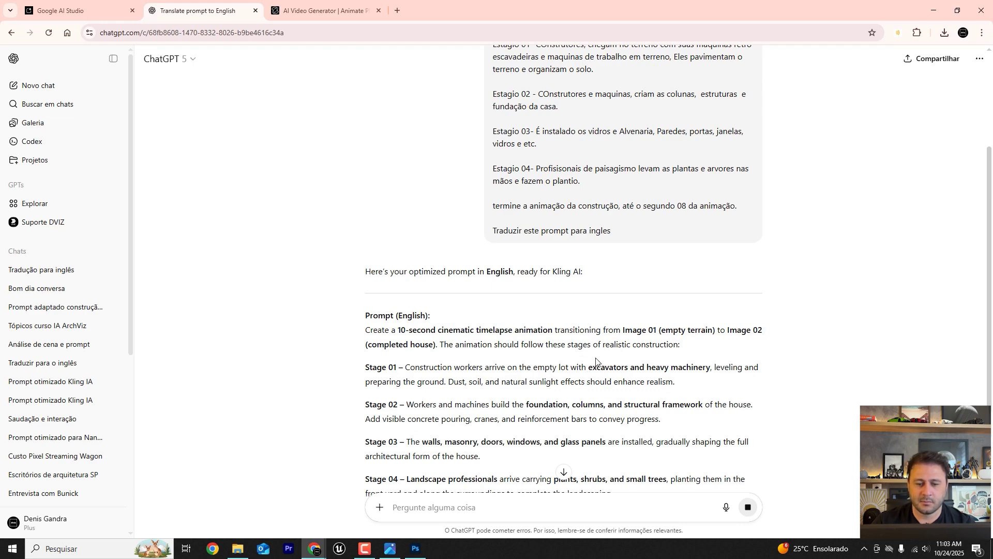
scroll(599, 362, down, 1)
scroll(620, 310, down, 3)
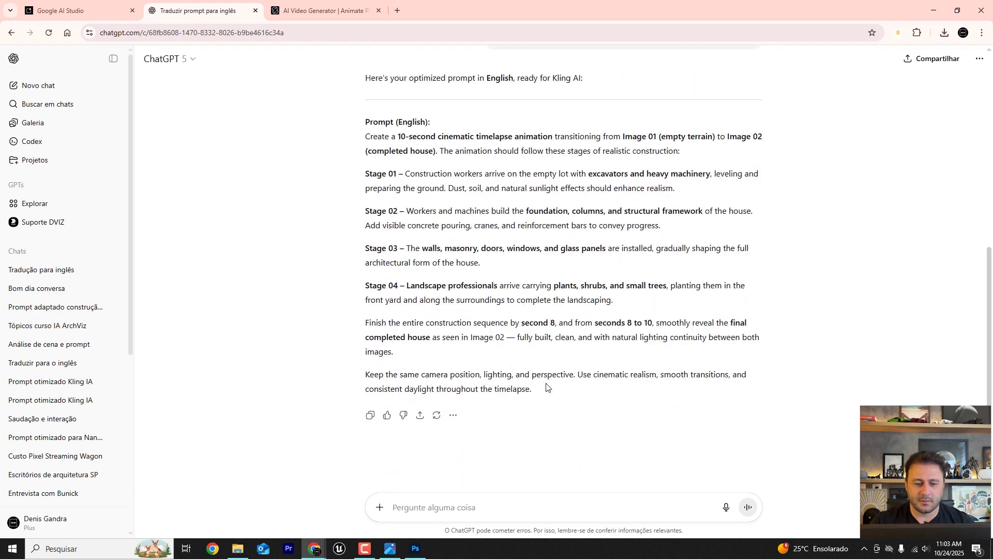
drag(536, 390, 364, 136)
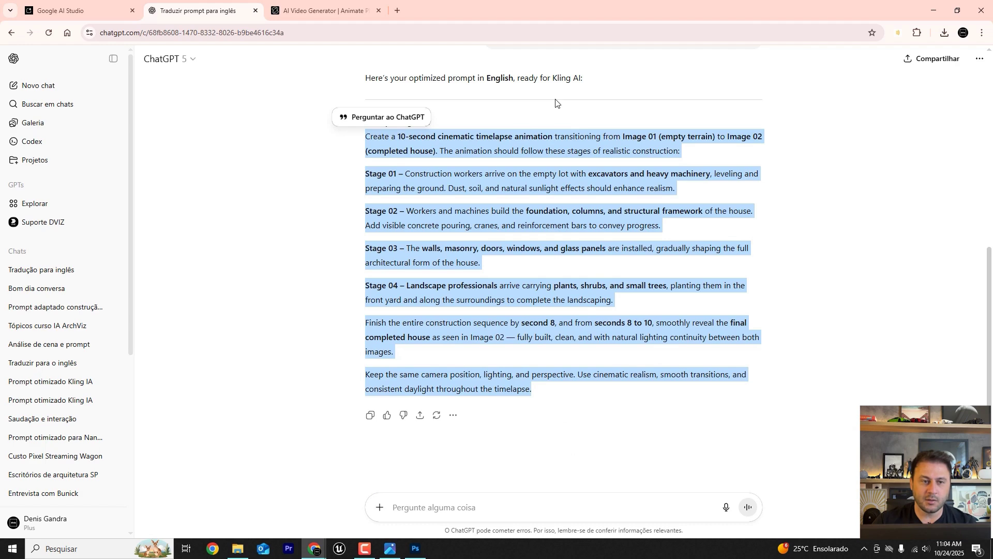
click(326, 11)
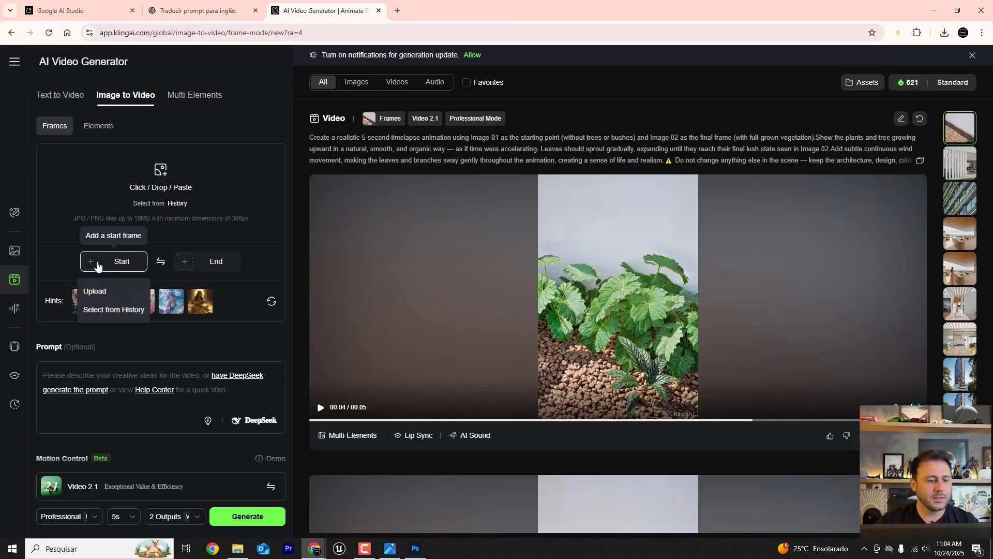
Load House_01 from IA VIZ > KLING IA > Renders > Construção as start frame, House_02 as end frame
click(147, 179)
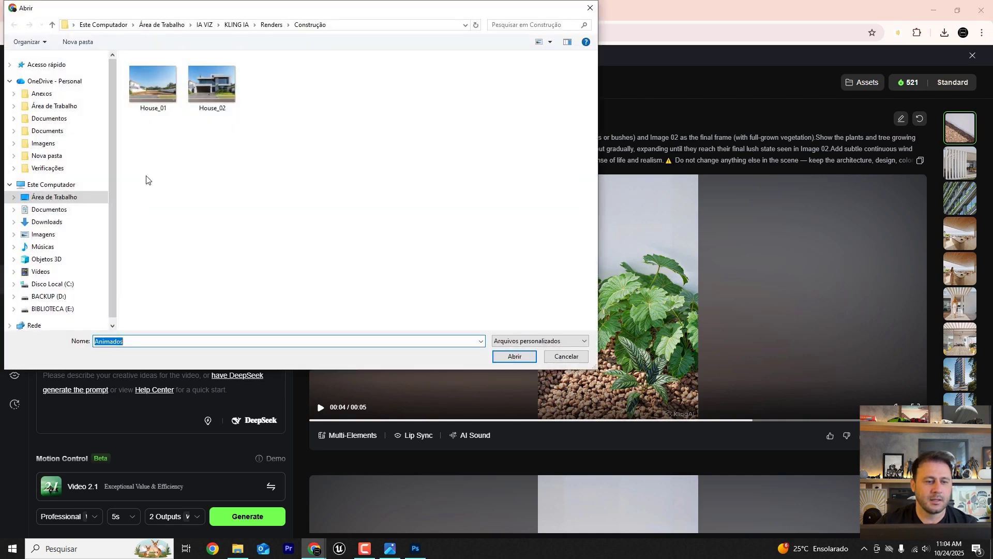
click(207, 27)
double_click(209, 82)
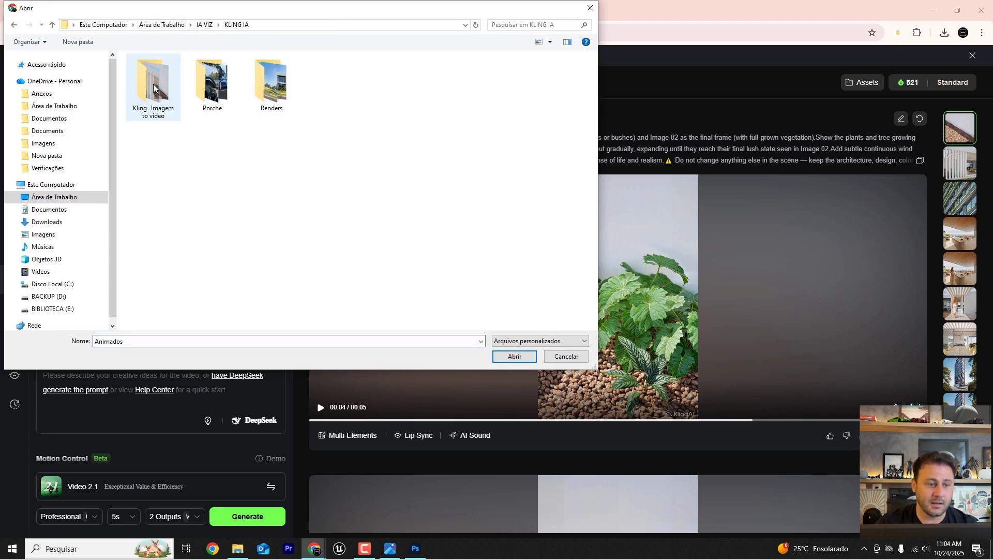
double_click(261, 86)
double_click(158, 83)
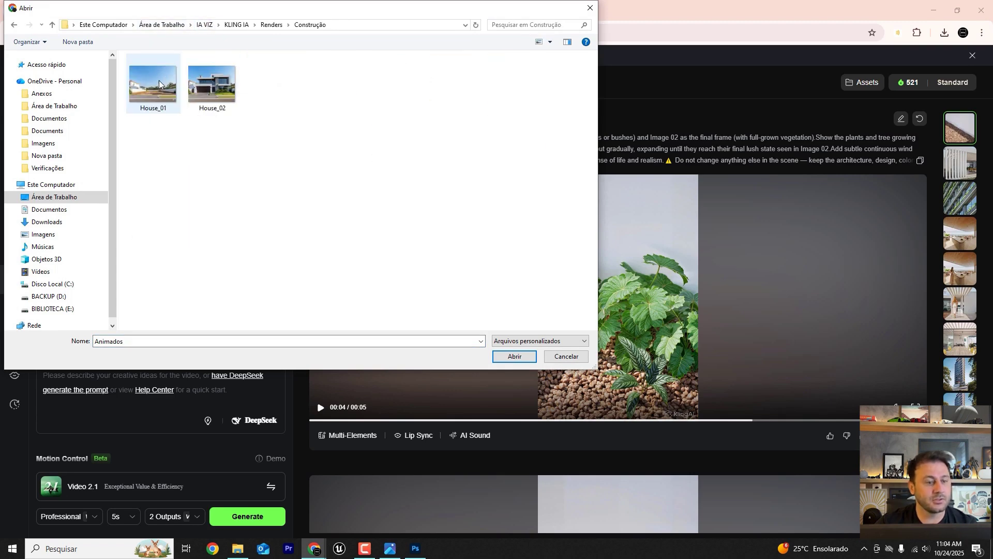
double_click(153, 88)
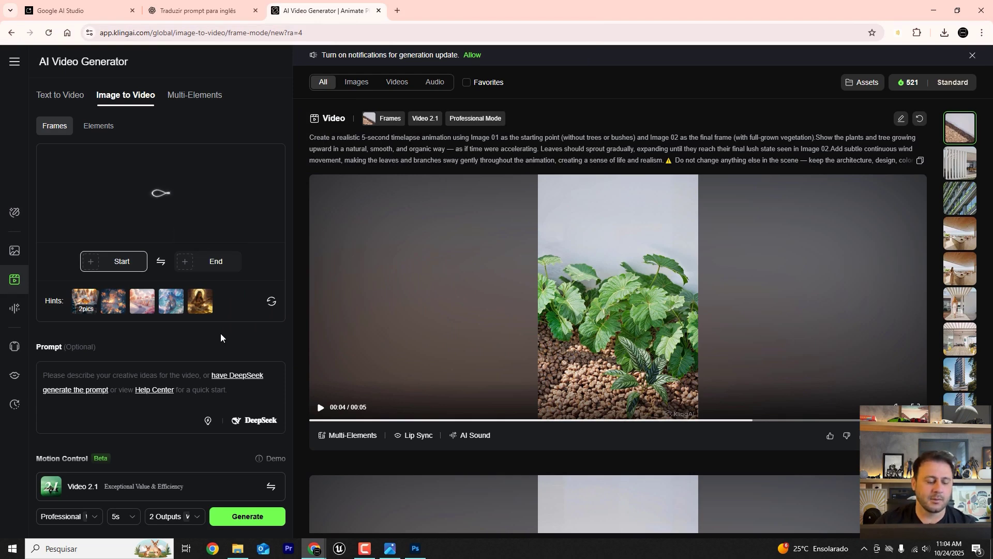
click(200, 261)
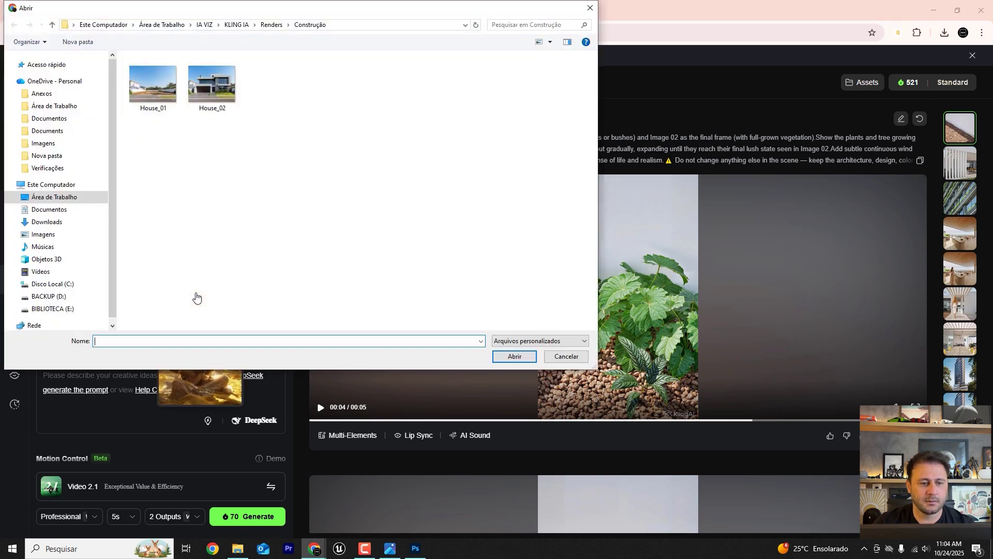
double_click(205, 80)
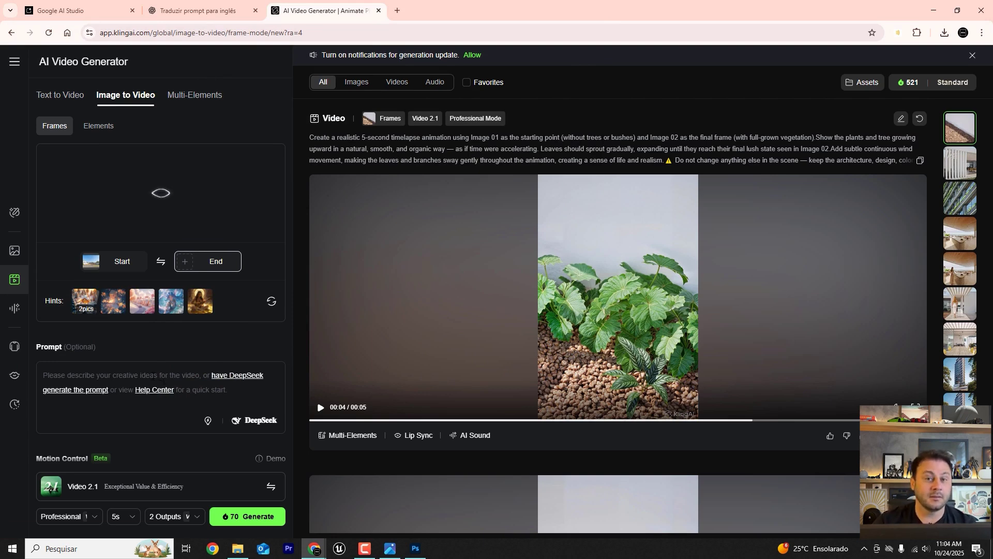
Paste the English timelapse prompt, keep the Video 2.1 model, and set the length to 10 seconds
click(152, 378)
key(ctrl+v)
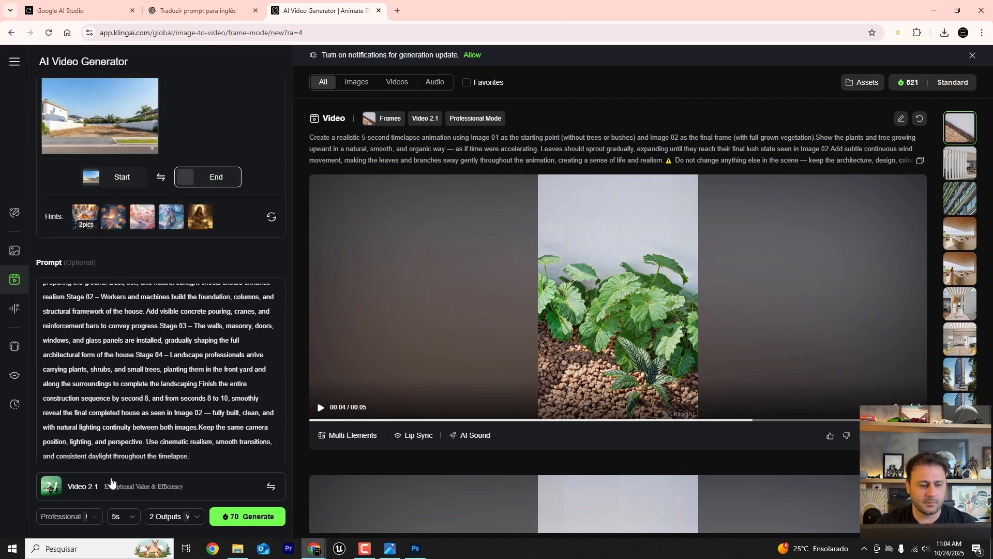
click(185, 485)
click(124, 361)
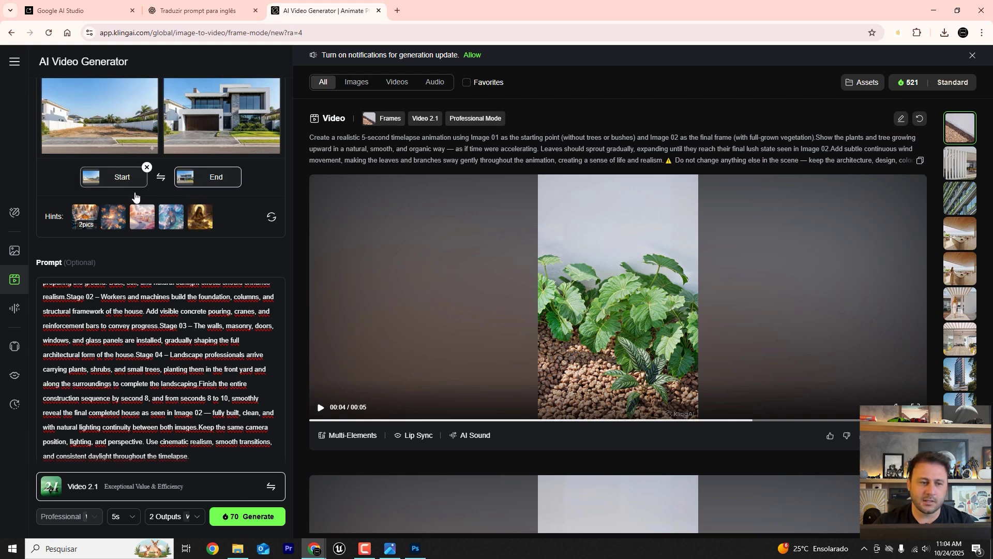
click(118, 519)
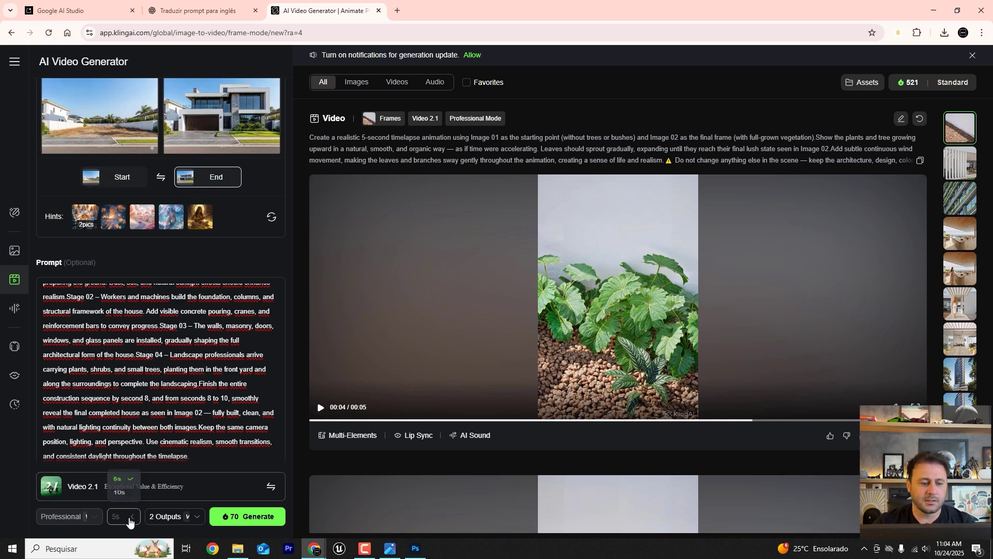
click(128, 494)
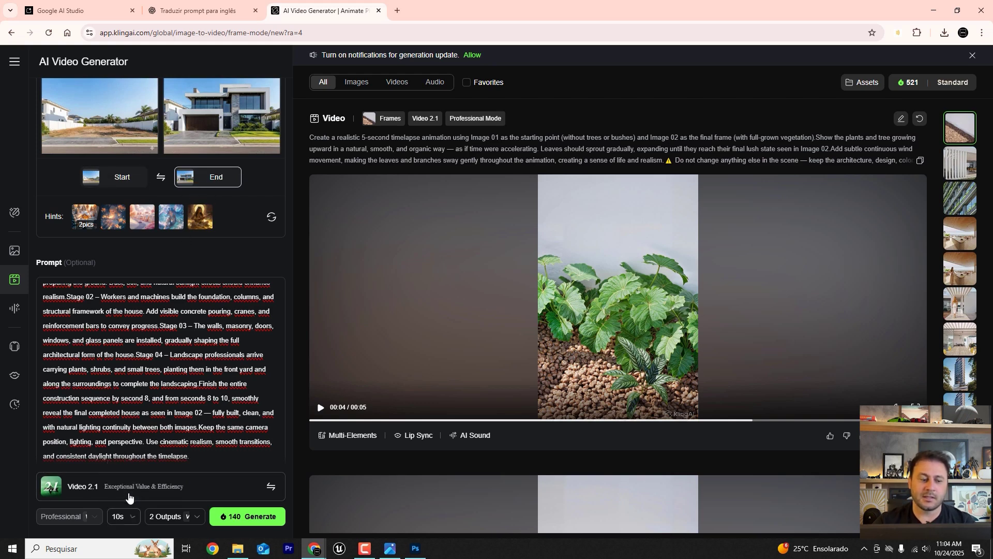
Try 3, 4 and 1 outputs, settle on 2 outputs, and generate the video
click(190, 524)
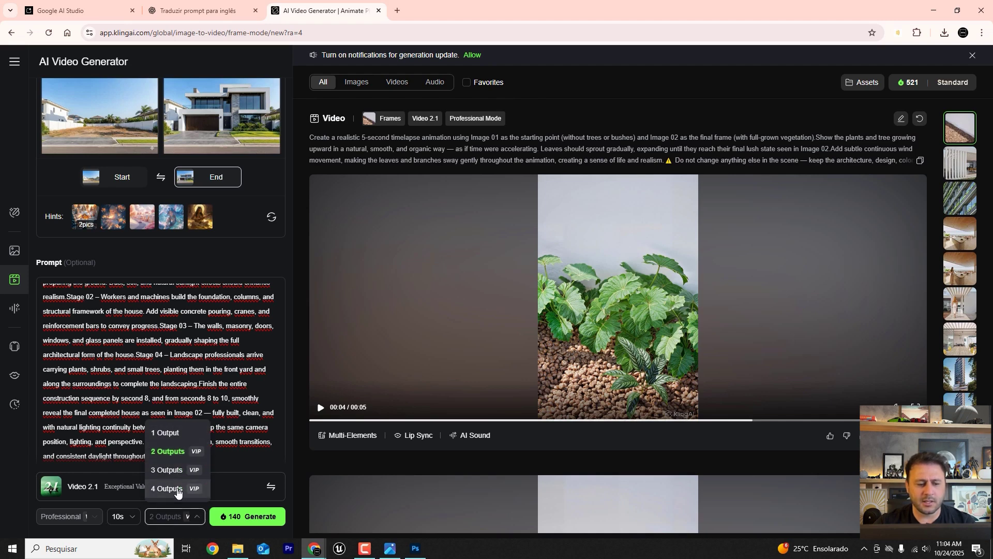
click(178, 472)
click(195, 521)
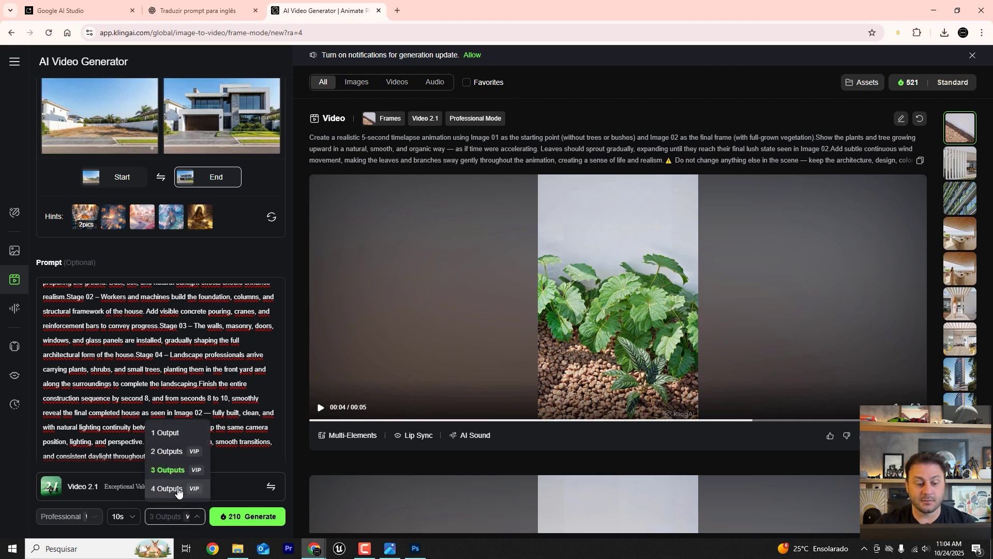
click(192, 491)
click(199, 523)
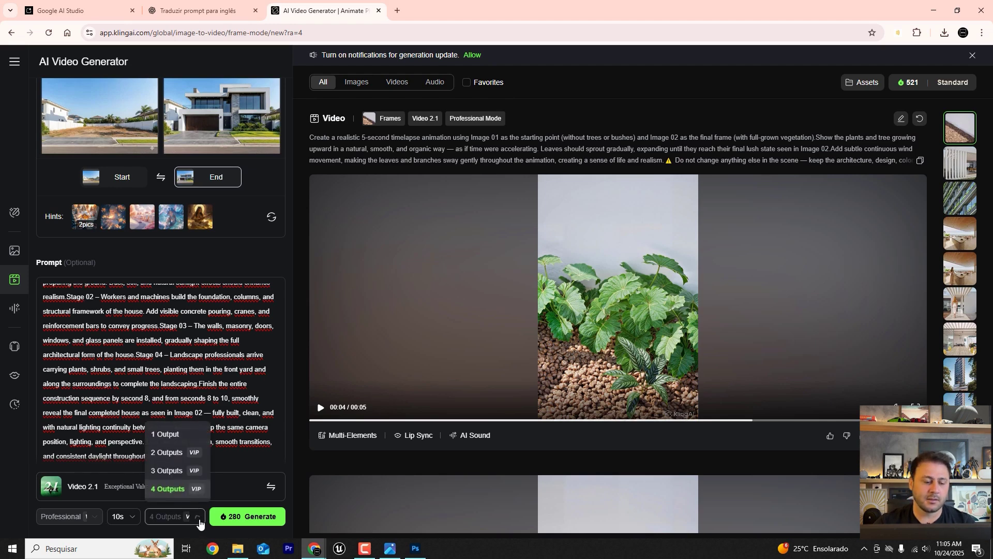
click(185, 454)
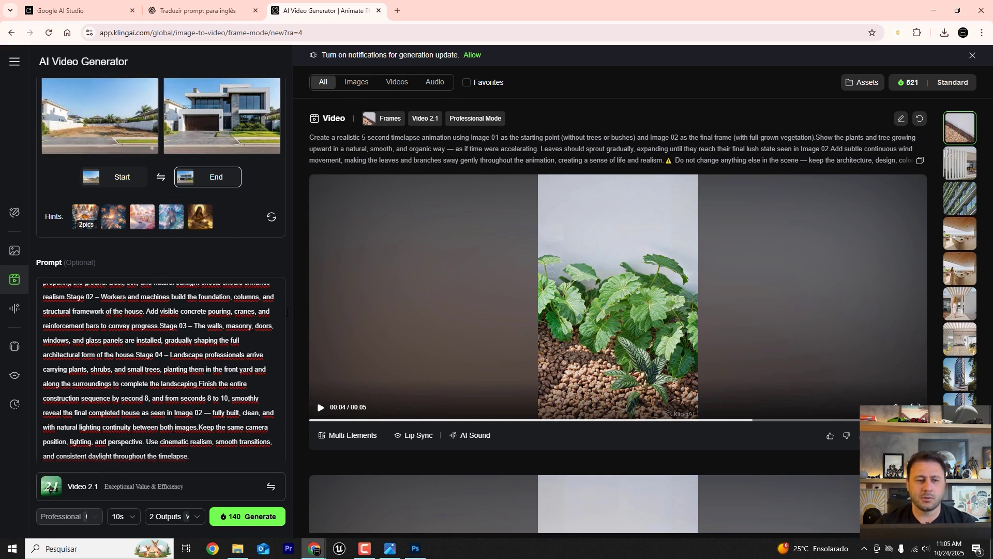
click(164, 516)
click(166, 433)
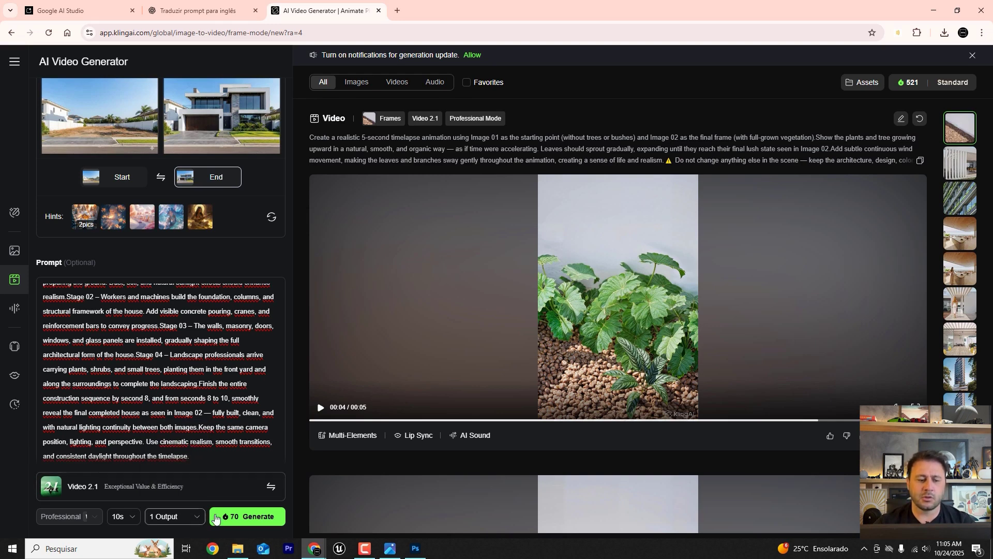
click(166, 519)
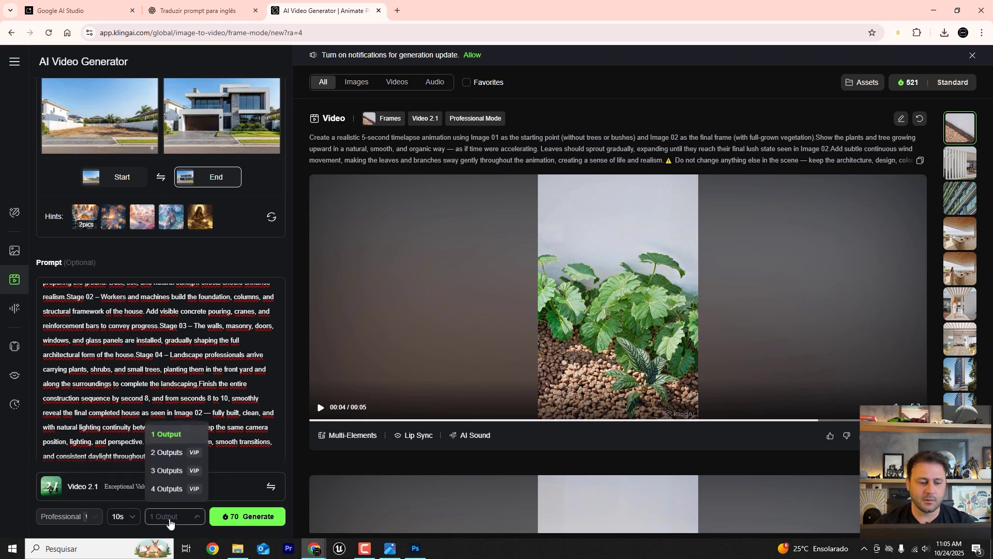
click(172, 458)
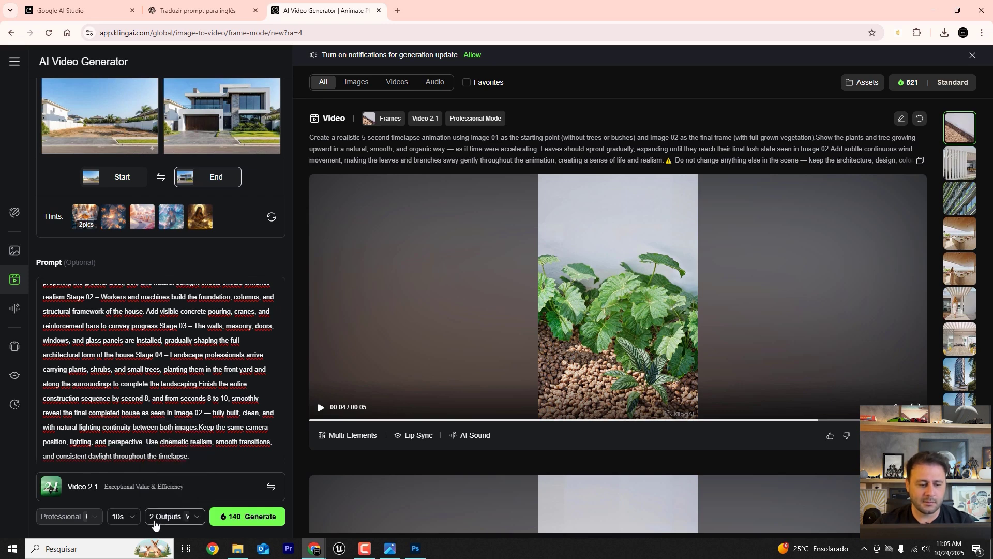
click(260, 519)
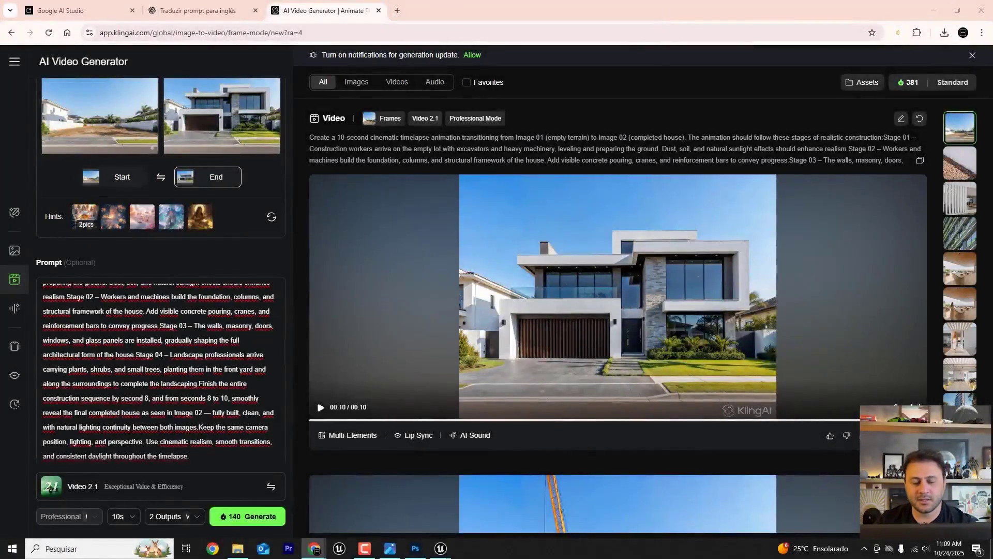
Replay the generated 10-second house timelapse from the empty lot
click(501, 311)
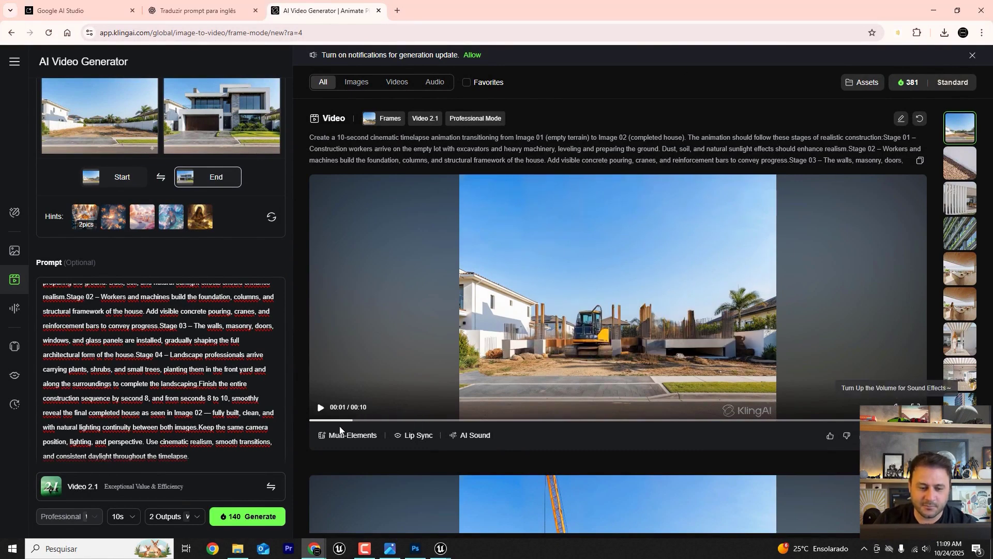
Watch the house timelapse full screen from the empty lot, then start its download
click(915, 407)
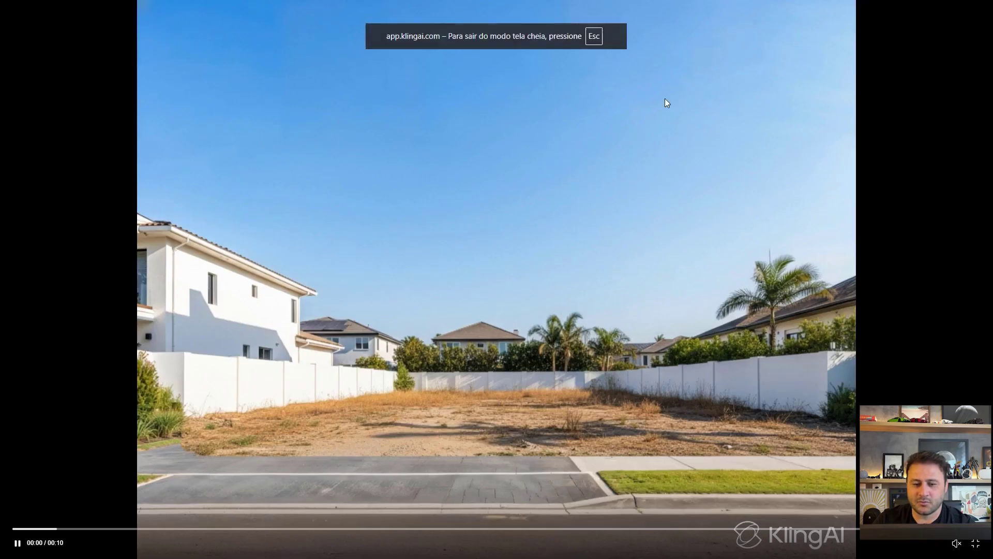
click(19, 548)
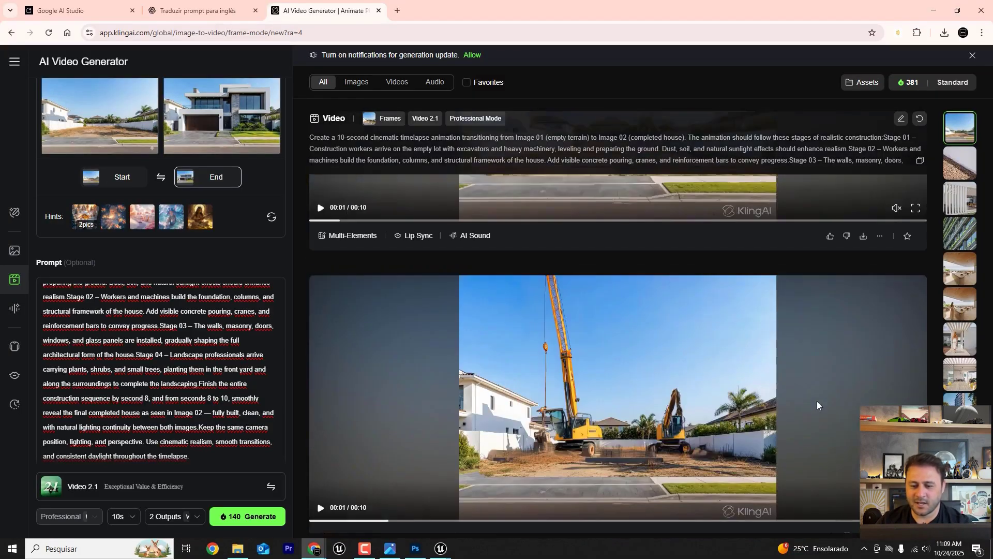
scroll(817, 405, down, 1)
double_click(610, 443)
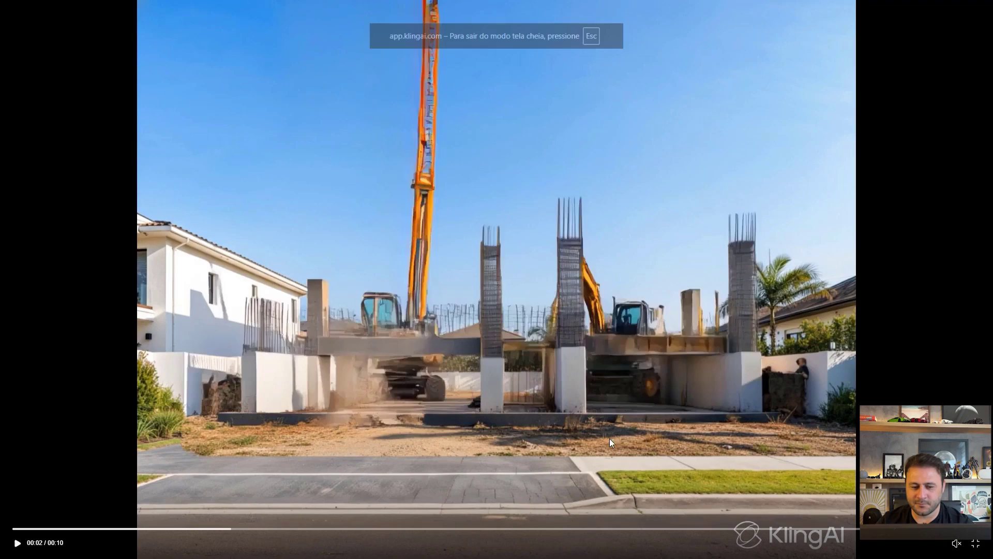
click(40, 529)
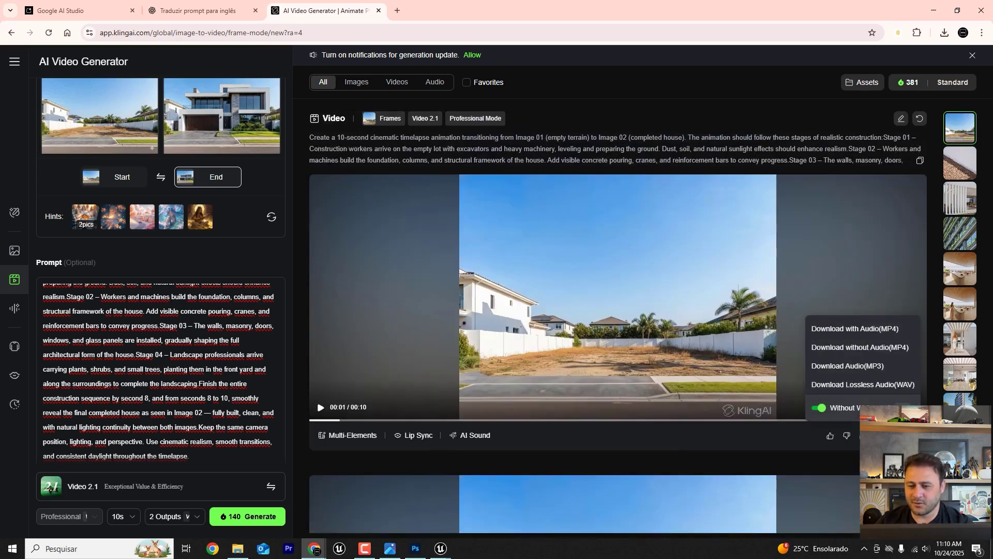
click(887, 348)
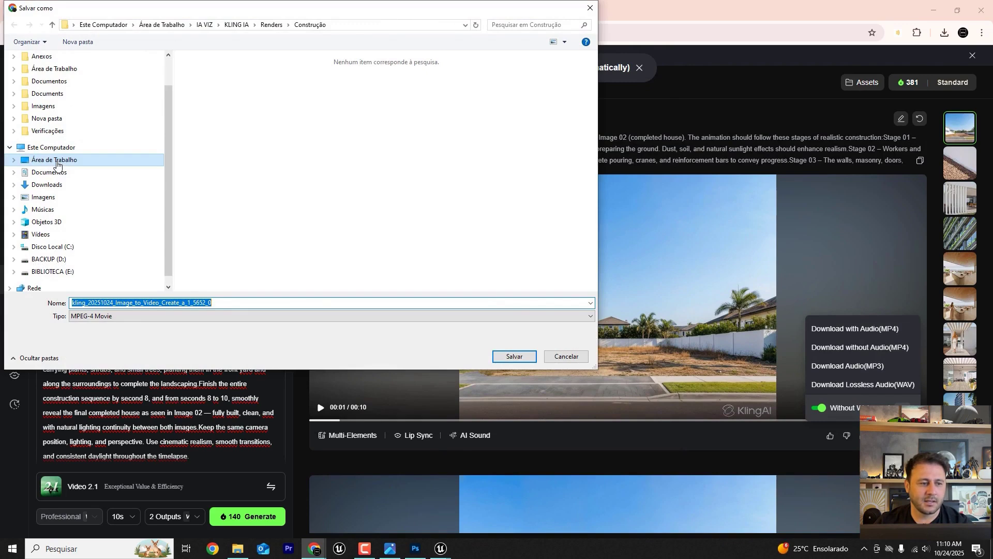
Save the video as House_Construction.mp4 in Desktop > IA VIZ > KLING IA > Kling_ Imagem to video
click(57, 165)
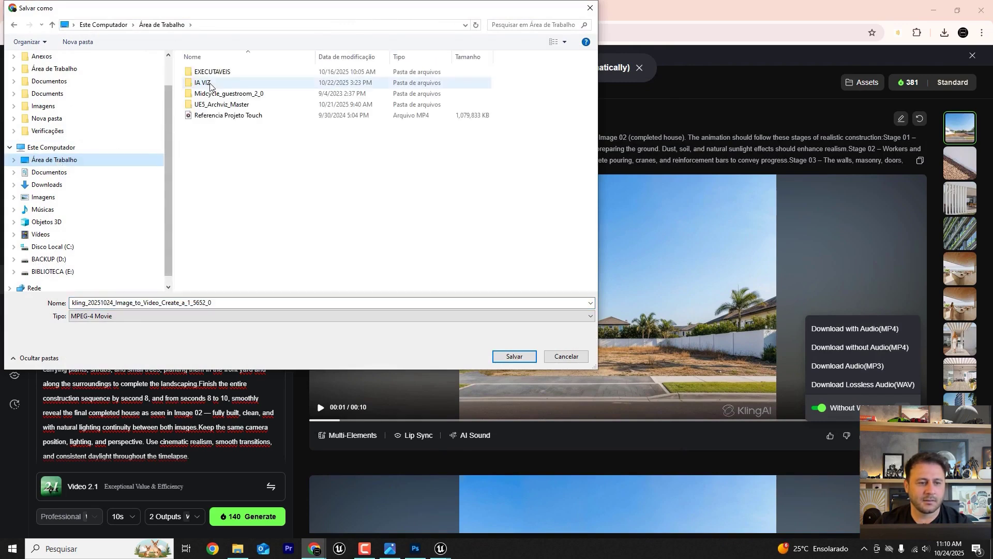
double_click(210, 82)
double_click(210, 82)
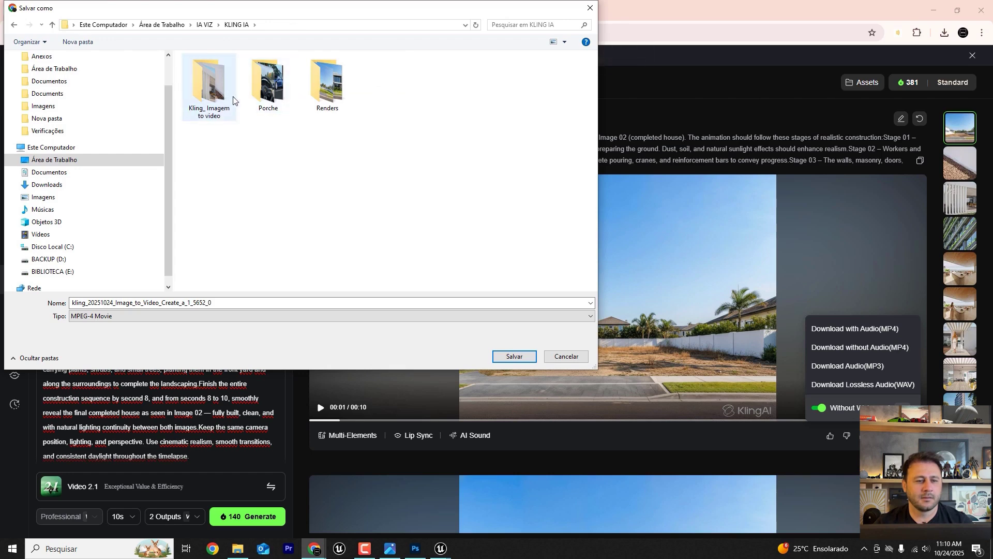
double_click(220, 89)
drag(223, 303, 55, 305)
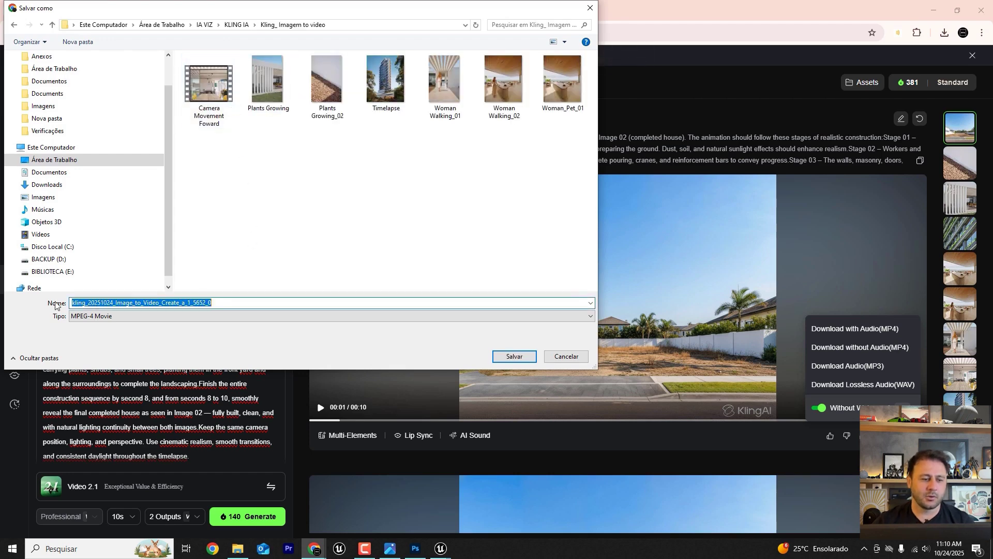
text(House_Construction)
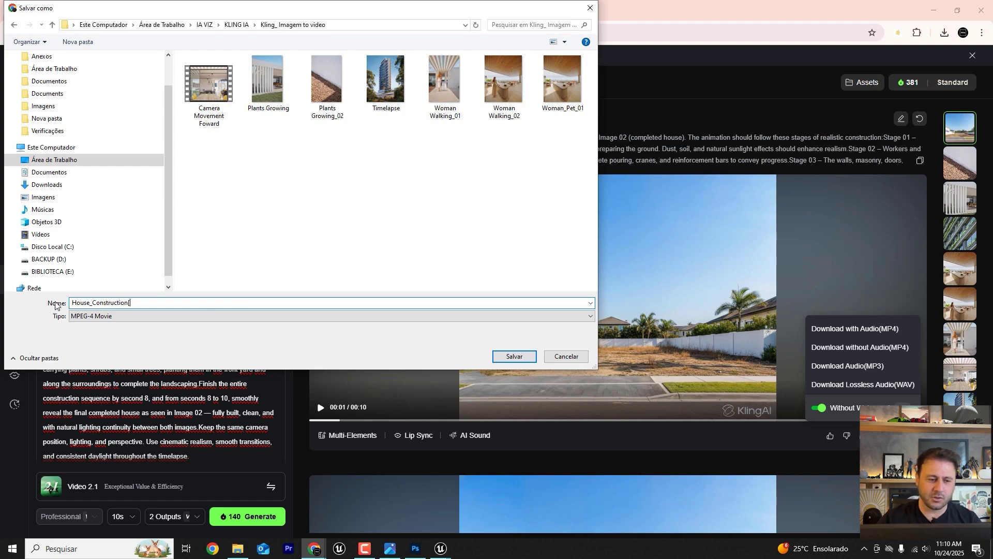
key(Return)
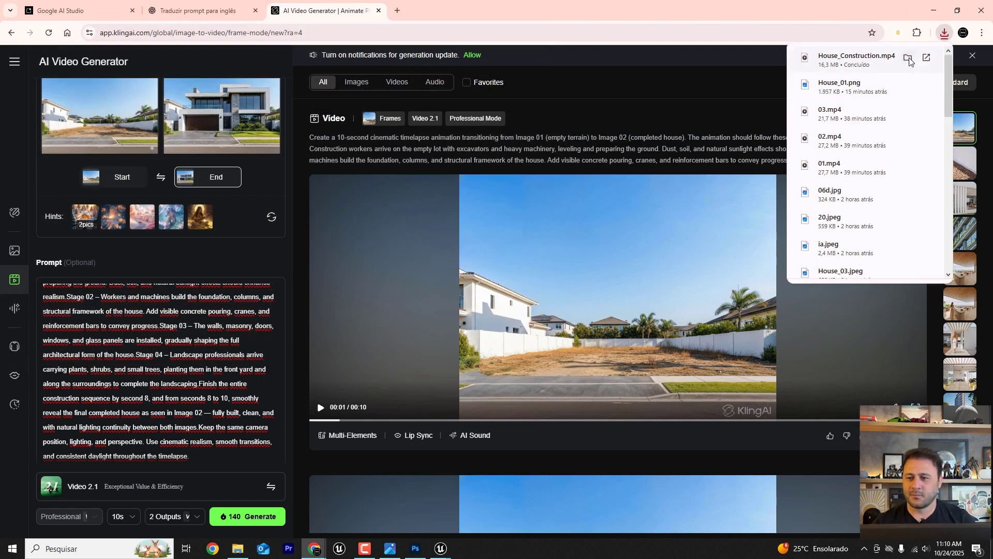
Play House_Construction from its folder in Media Player, then close the player
click(908, 61)
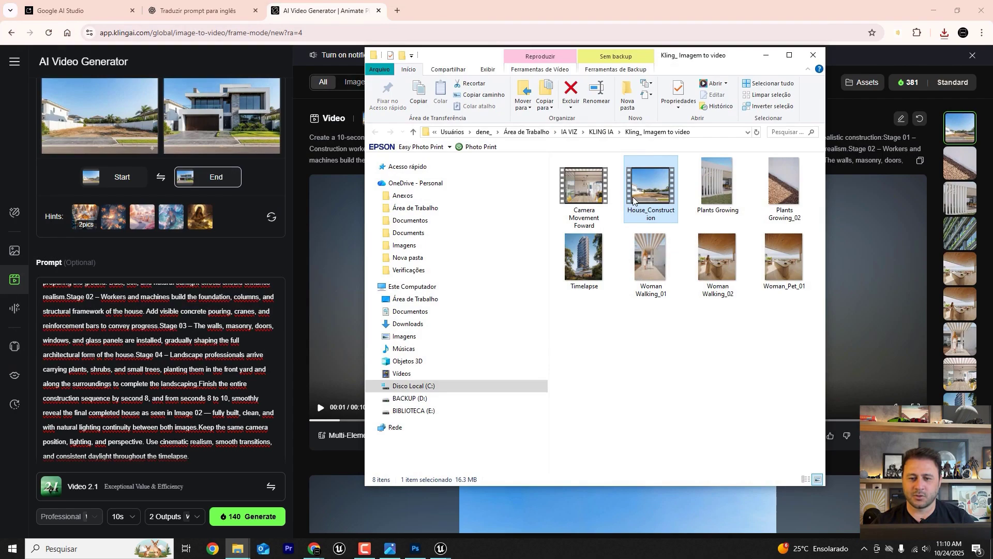
double_click(634, 200)
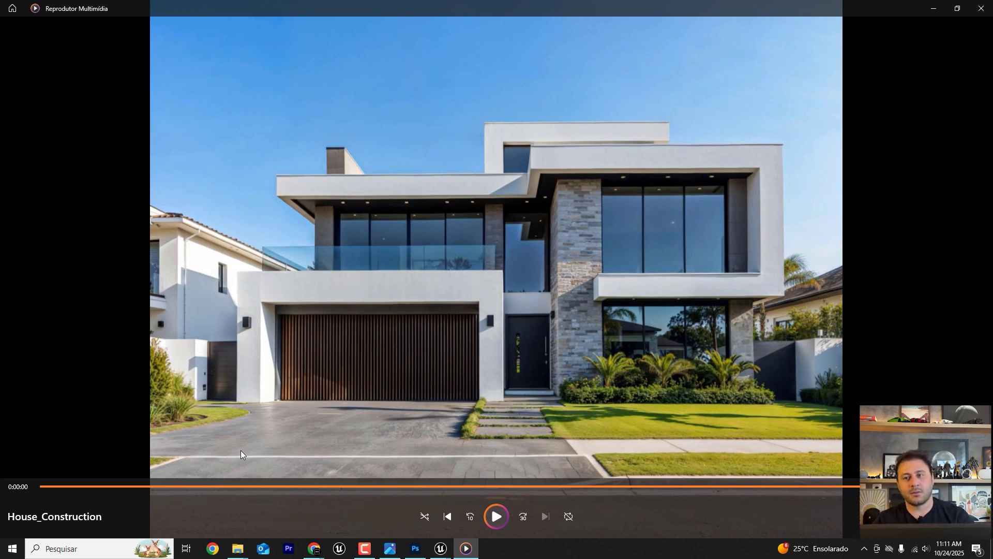
click(981, 9)
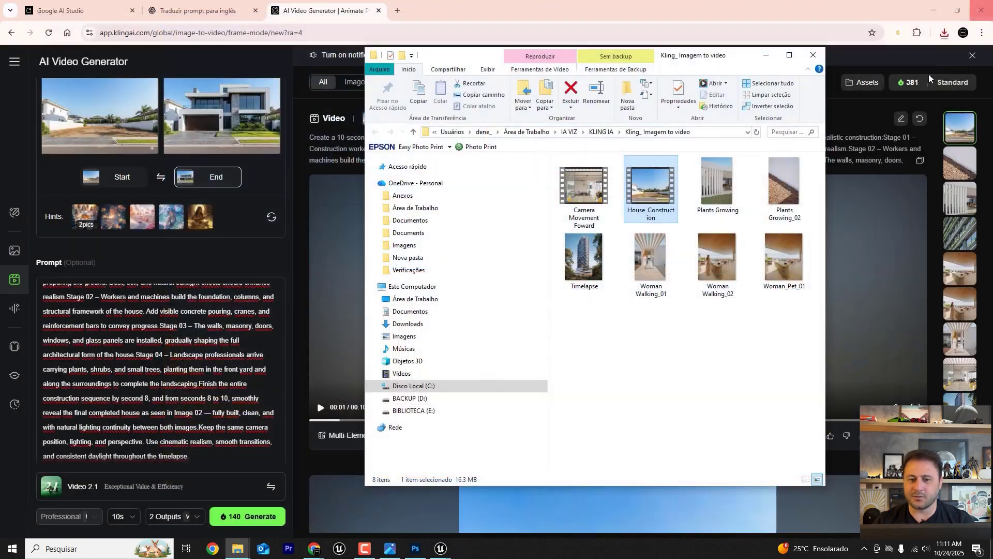
Try 1 Output and a 5s duration in the generator, leaving it at 2 Outputs
click(778, 50)
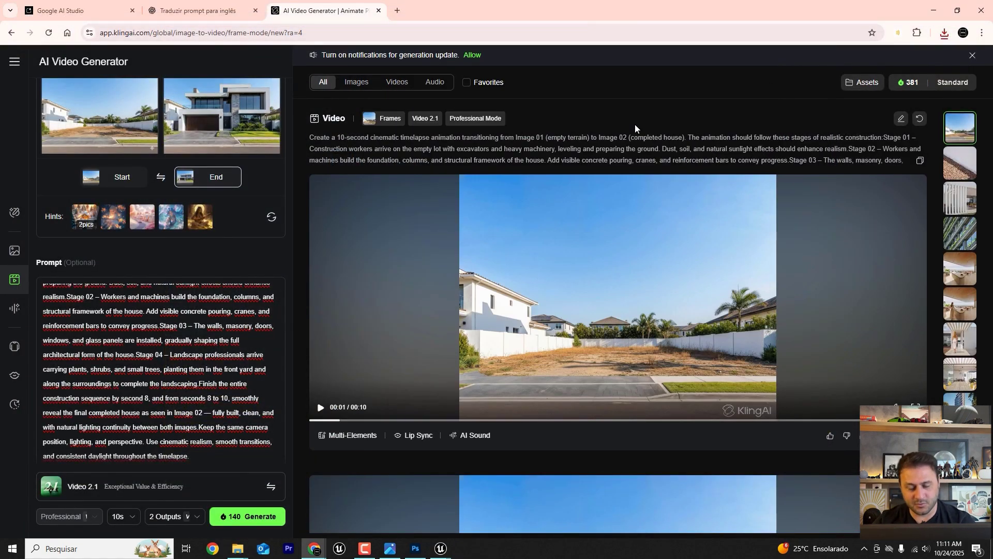
mouse_move(752, 210)
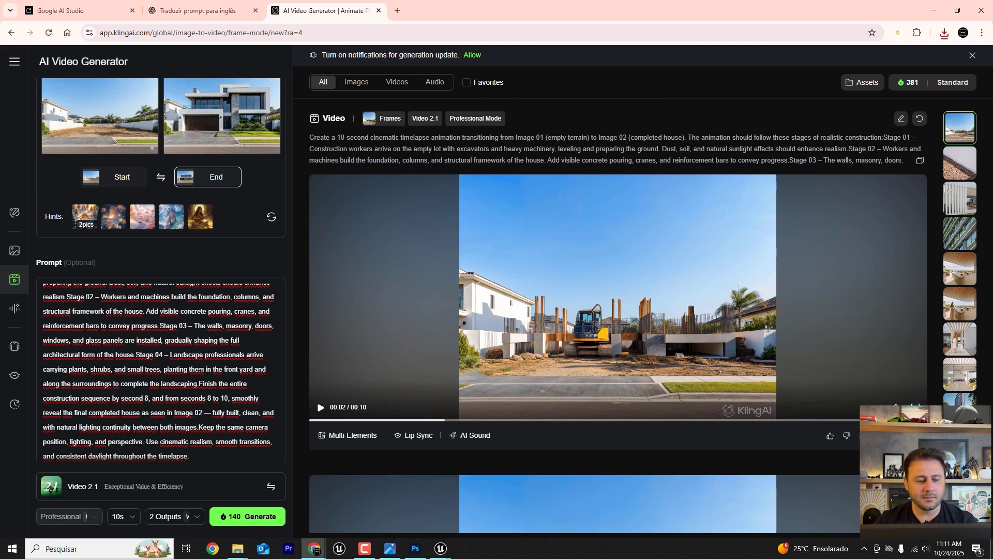
click(192, 517)
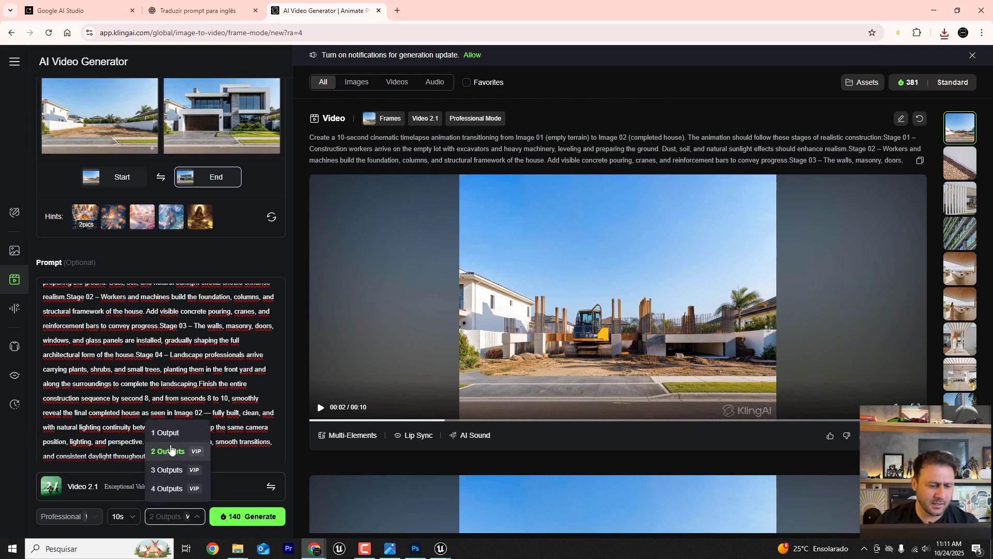
click(165, 433)
click(192, 518)
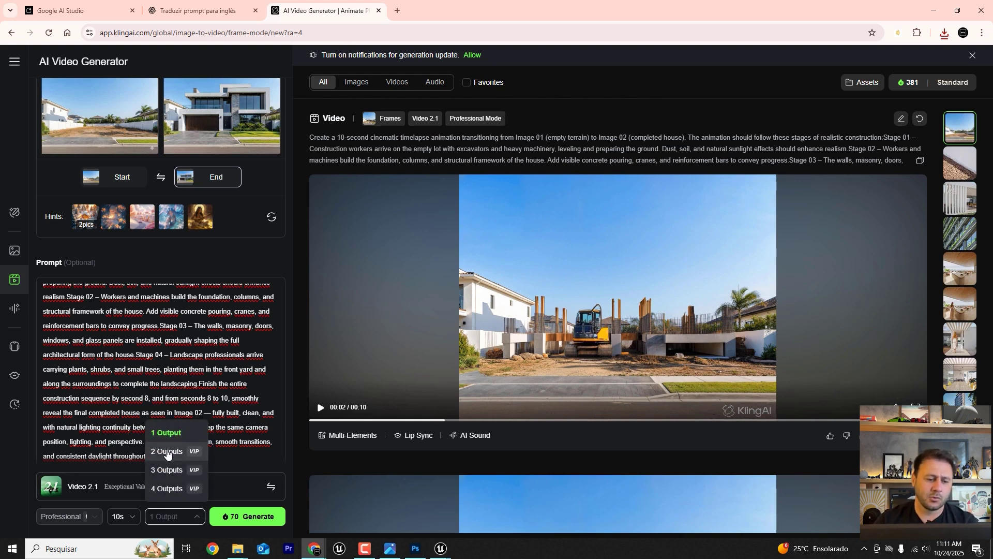
click(167, 453)
click(188, 516)
click(118, 517)
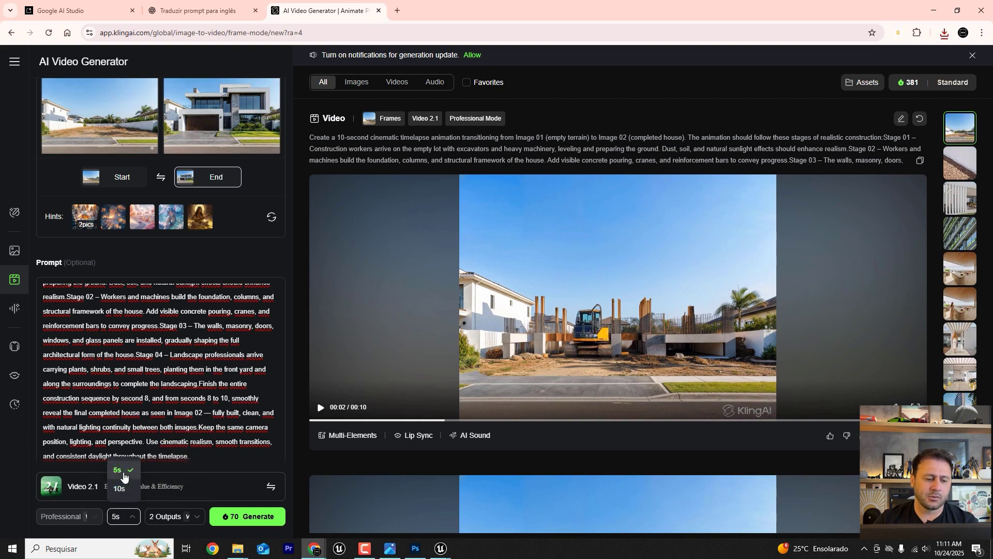
click(194, 516)
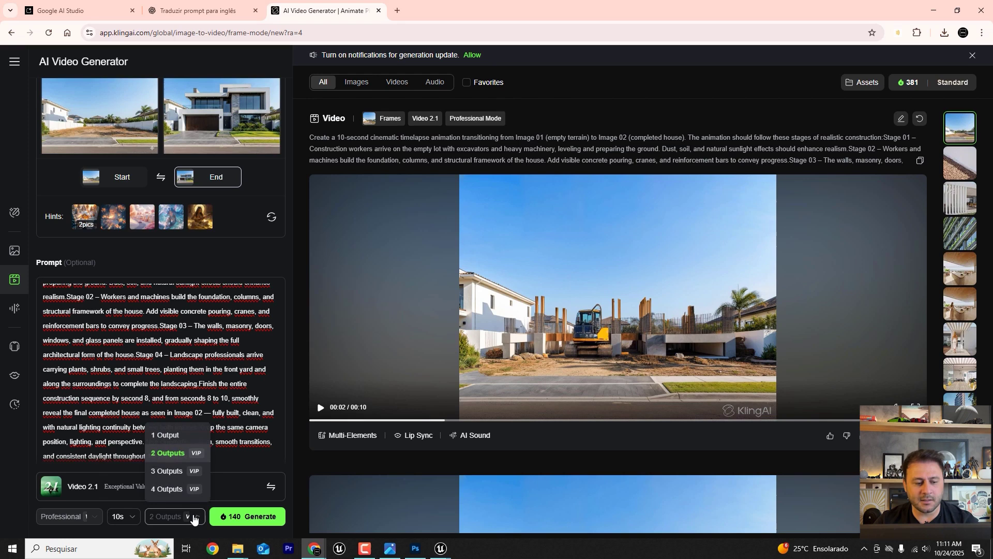
click(194, 518)
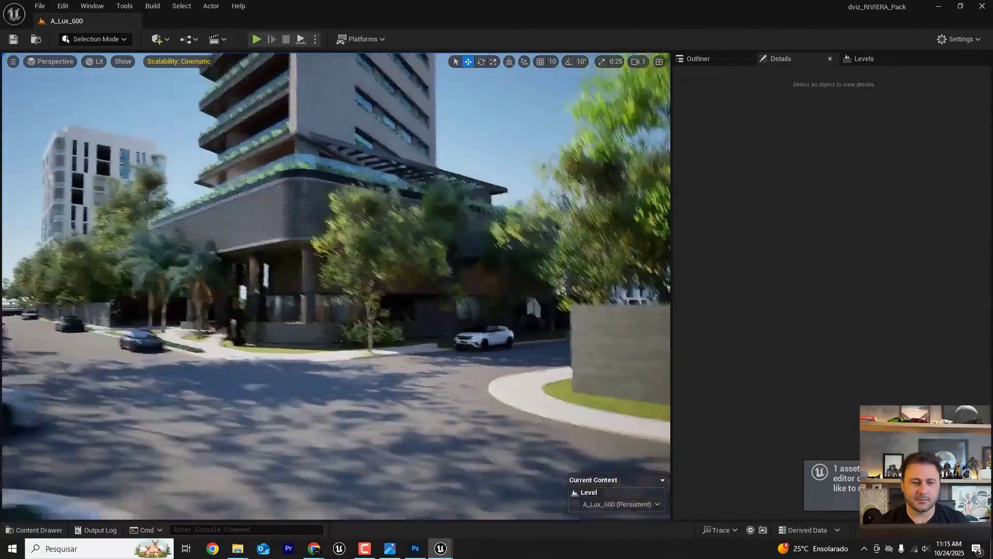
Lock the viewport to CineCameraActor6 in the Cam_06 sequence to frame the tower
click(92, 6)
mouse_move(124, 62)
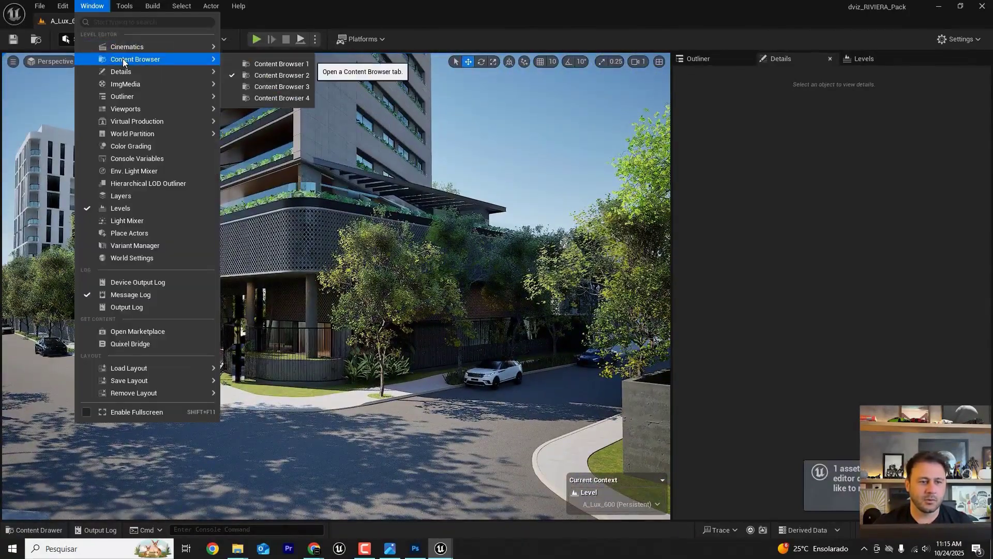
click(282, 75)
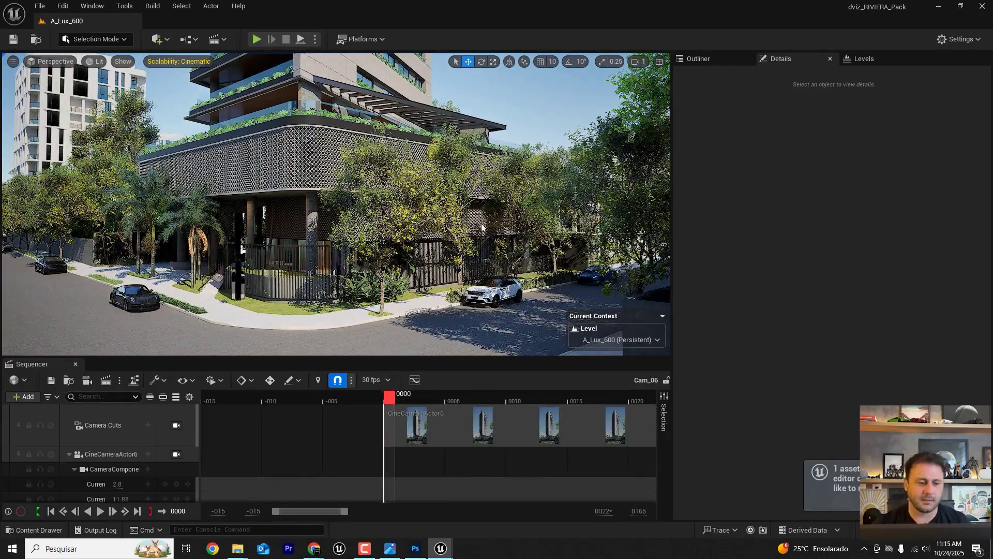
click(177, 454)
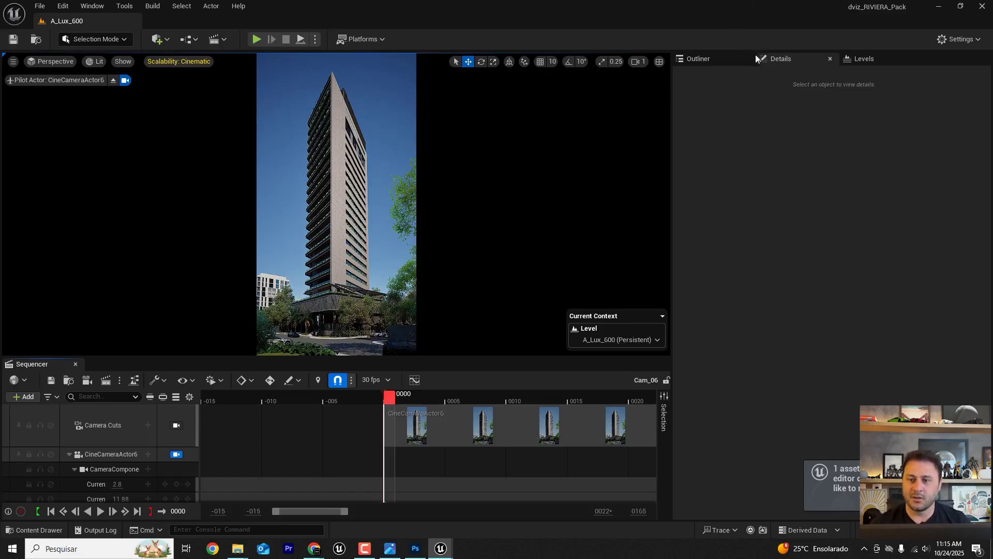
Hide the Building and PlantasRooftop levels, clear the selection, and set the viewport to Path Tracing
click(865, 59)
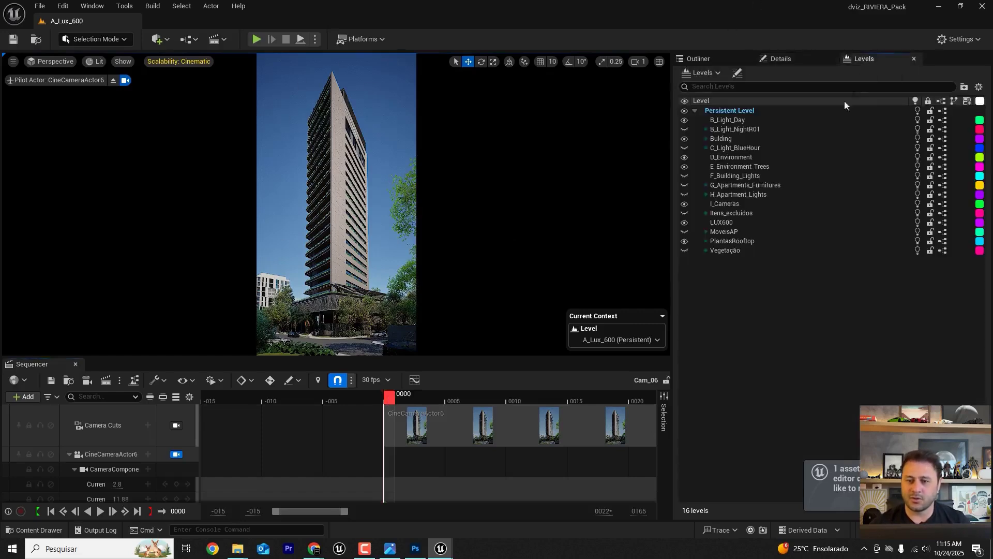
click(686, 139)
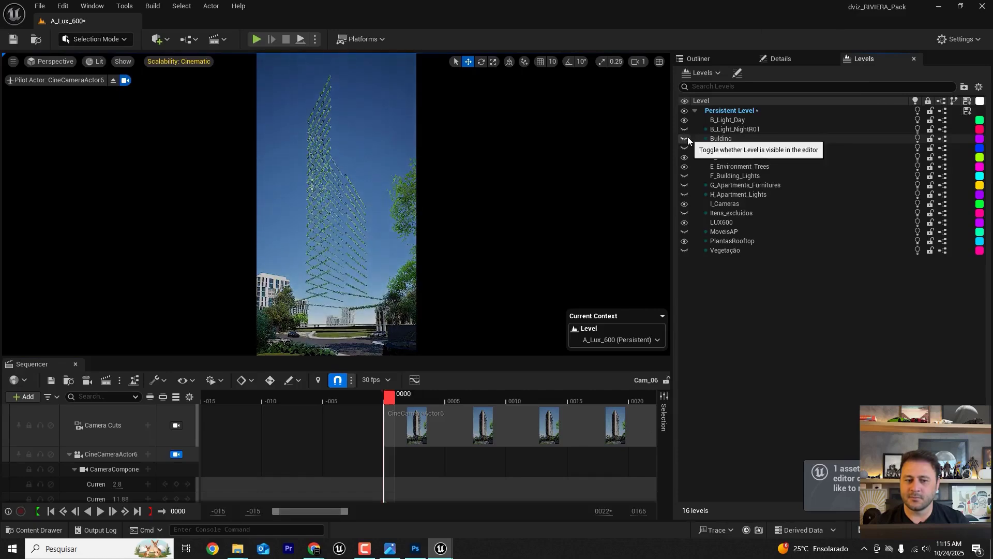
click(685, 242)
click(312, 185)
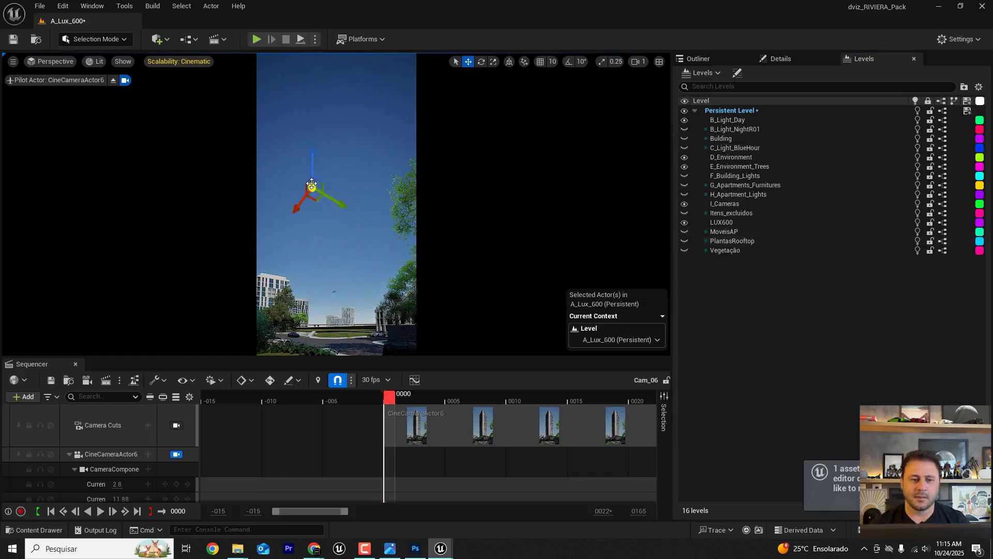
key(Escape)
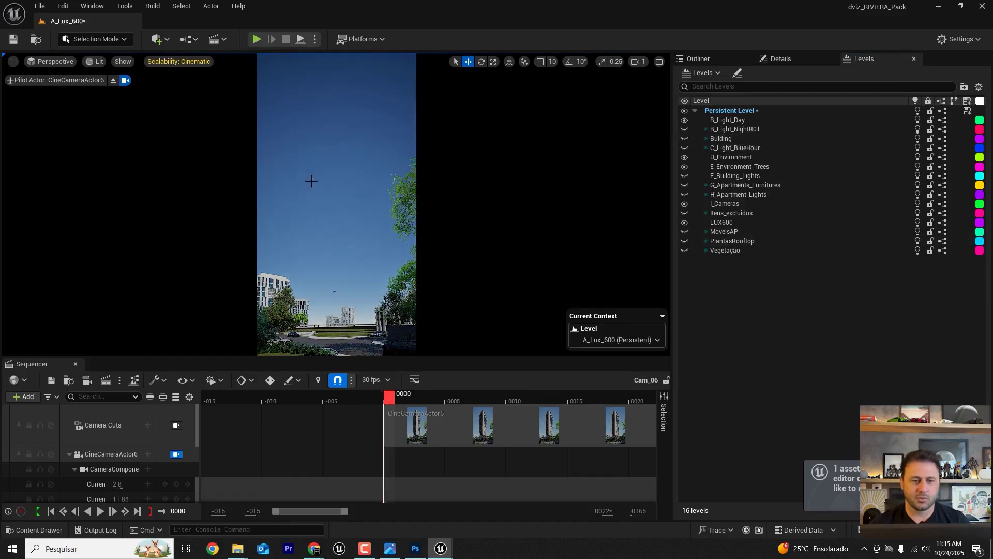
click(311, 180)
key(Escape)
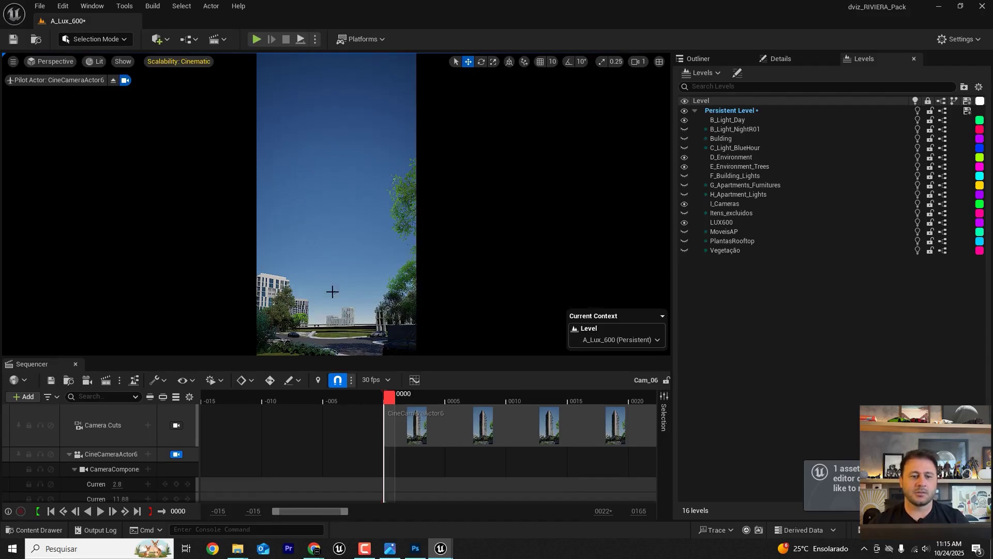
click(332, 292)
key(Escape)
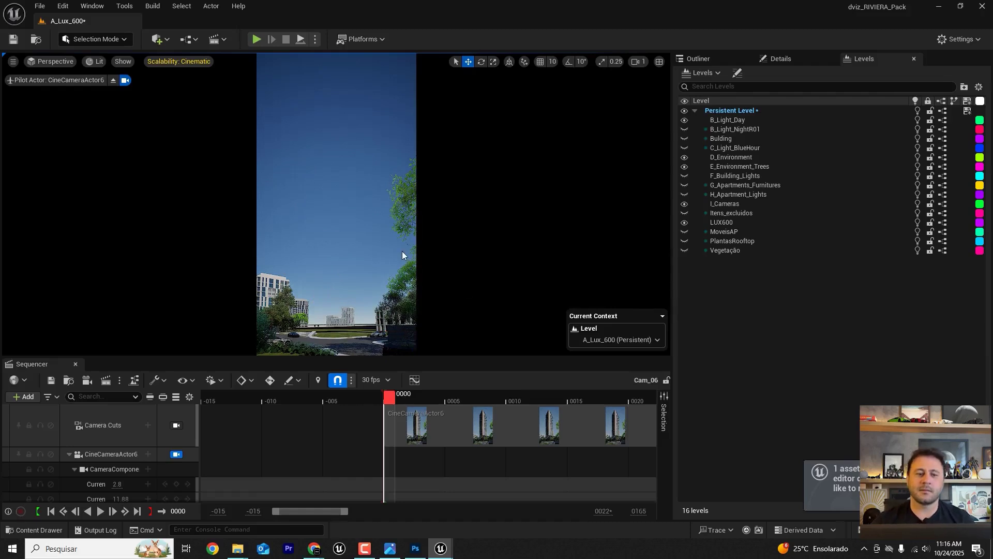
click(95, 63)
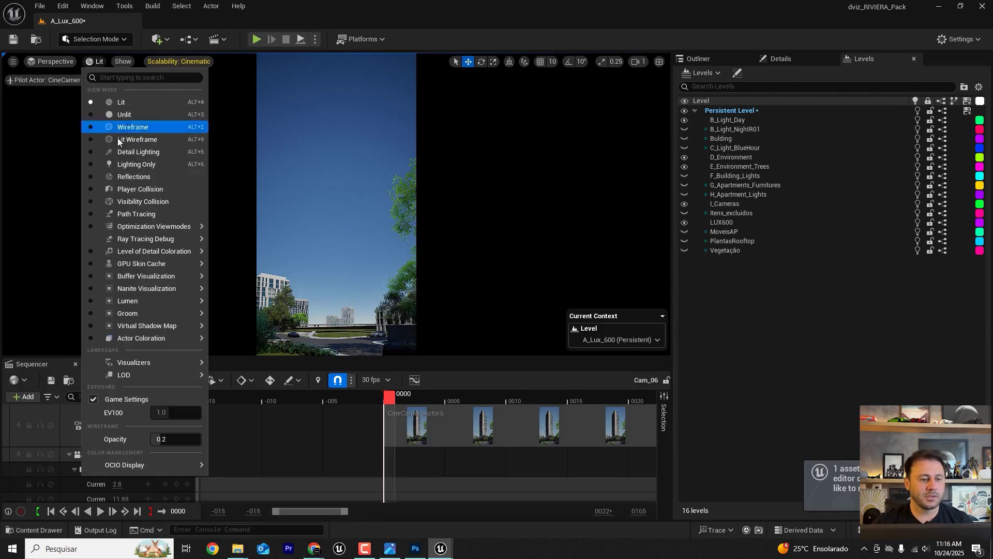
click(124, 215)
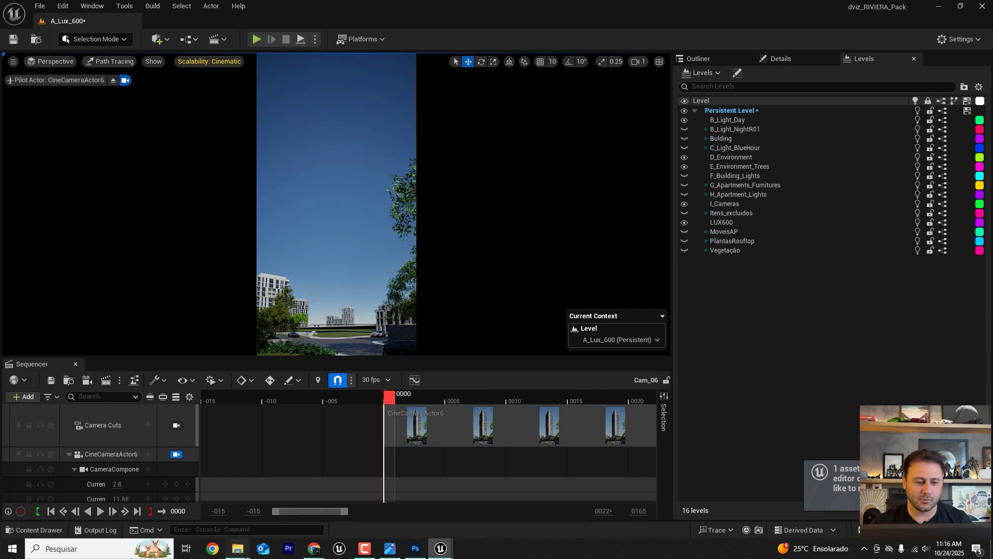
Open the IA VIZ > KLING IA > Renders folder in a maximized Explorer window
click(295, 499)
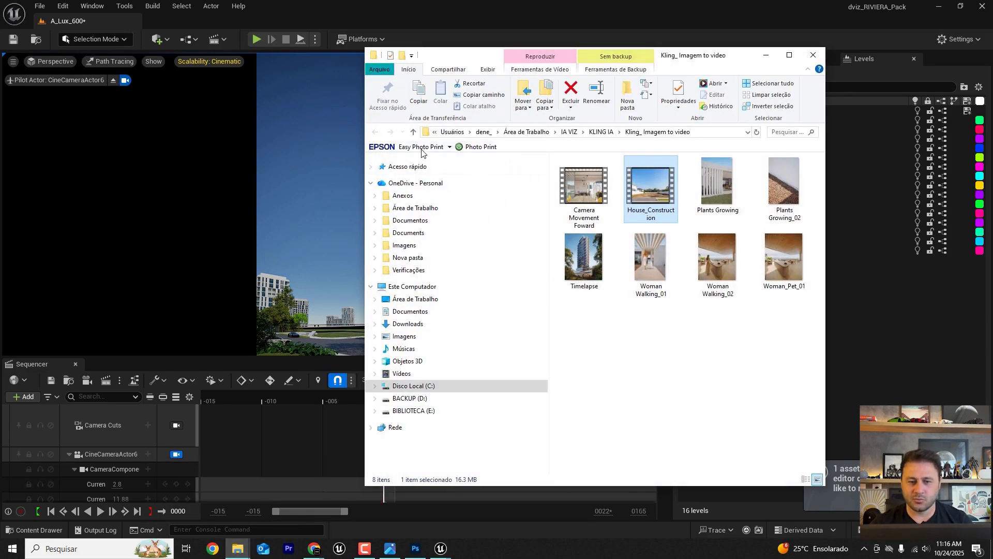
click(572, 134)
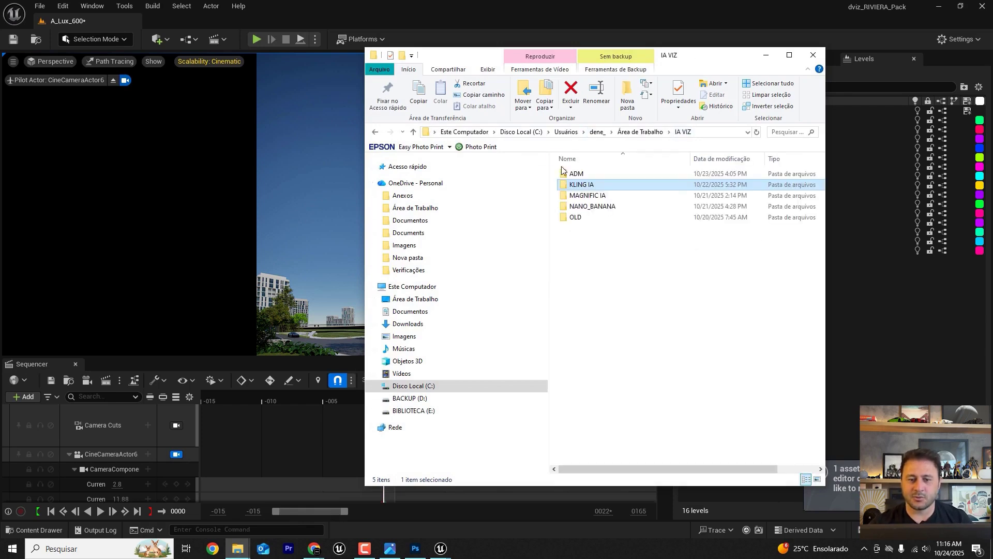
double_click(588, 186)
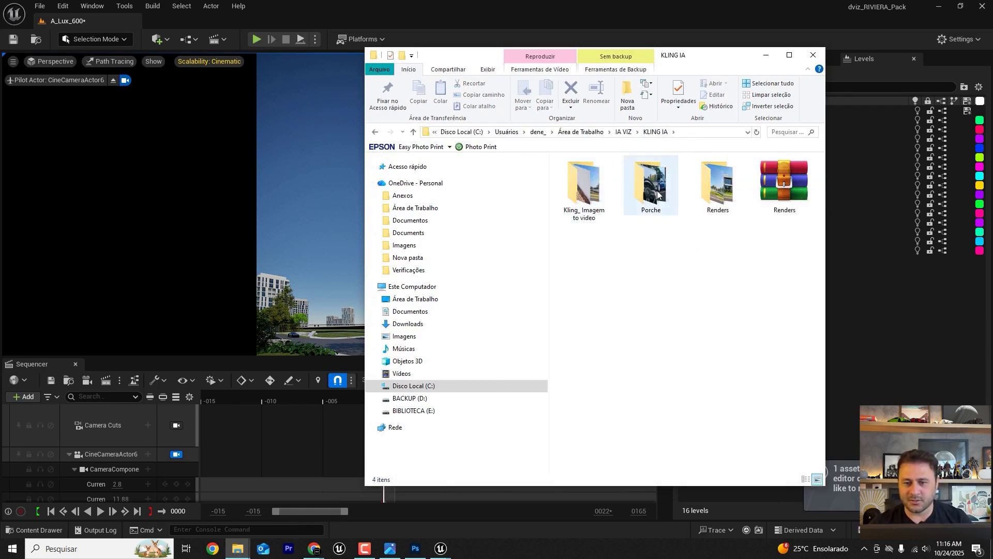
double_click(717, 187)
click(790, 55)
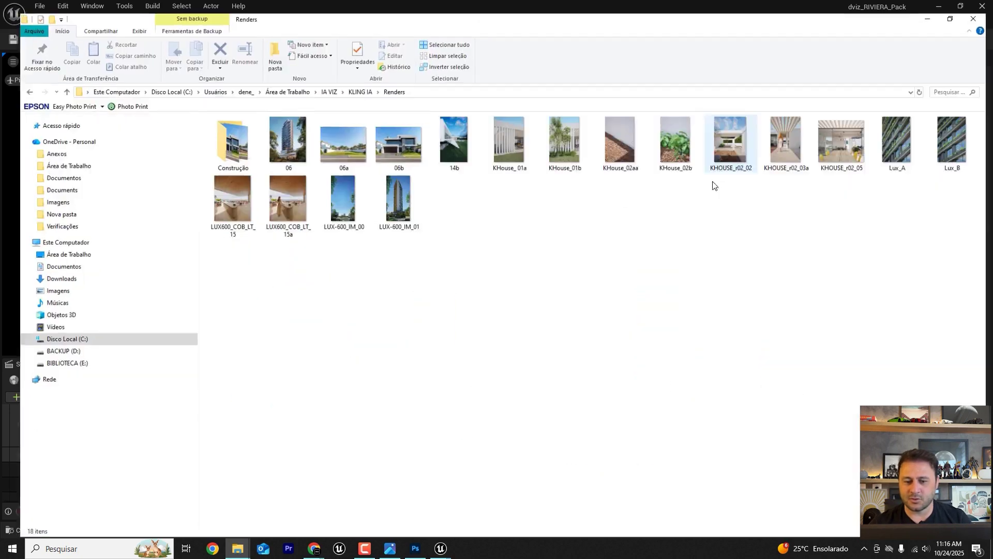
Preview LUX-600_IM_00 and LUX-600_IM_01 in Photos, then close Photos and minimize Explorer
click(342, 187)
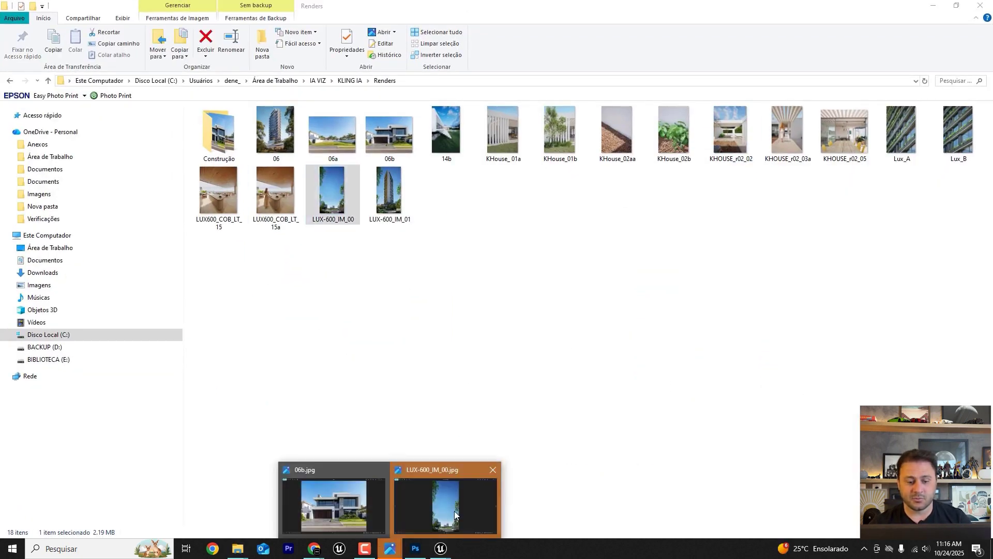
click(455, 511)
click(984, 270)
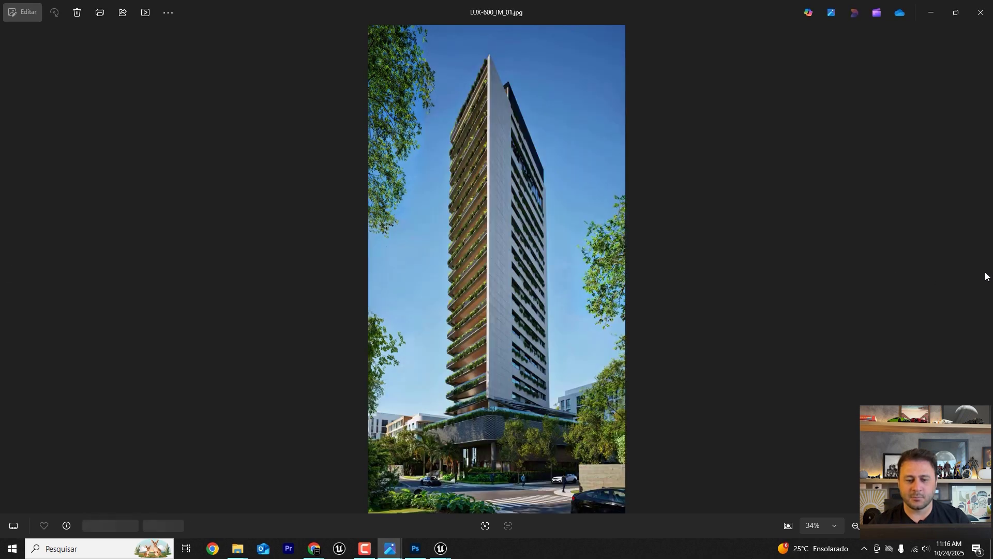
click(979, 277)
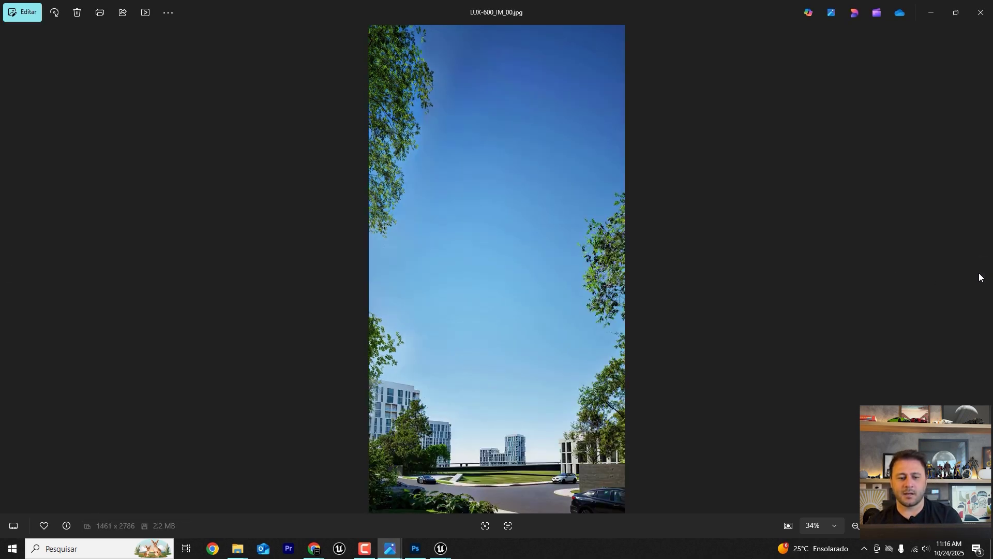
click(980, 277)
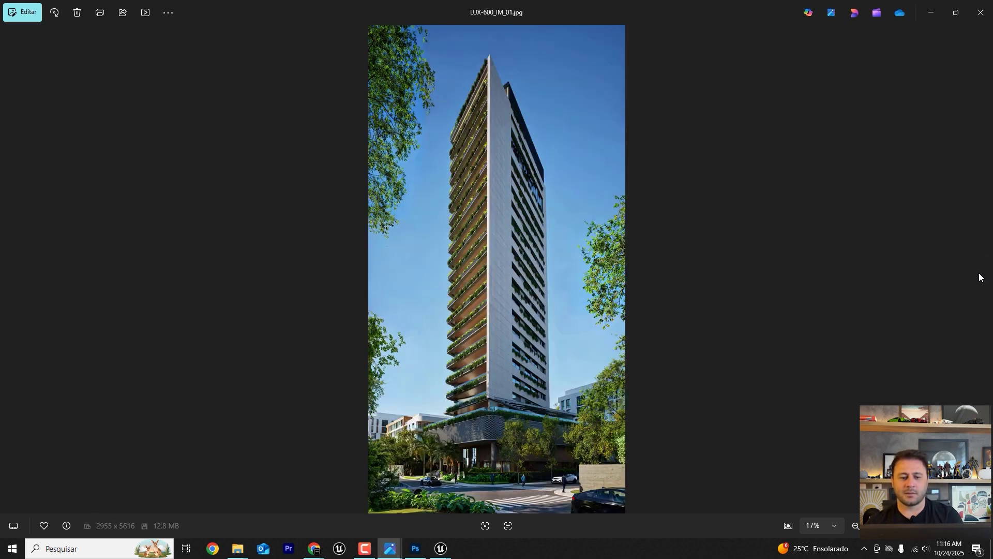
click(977, 19)
click(933, 5)
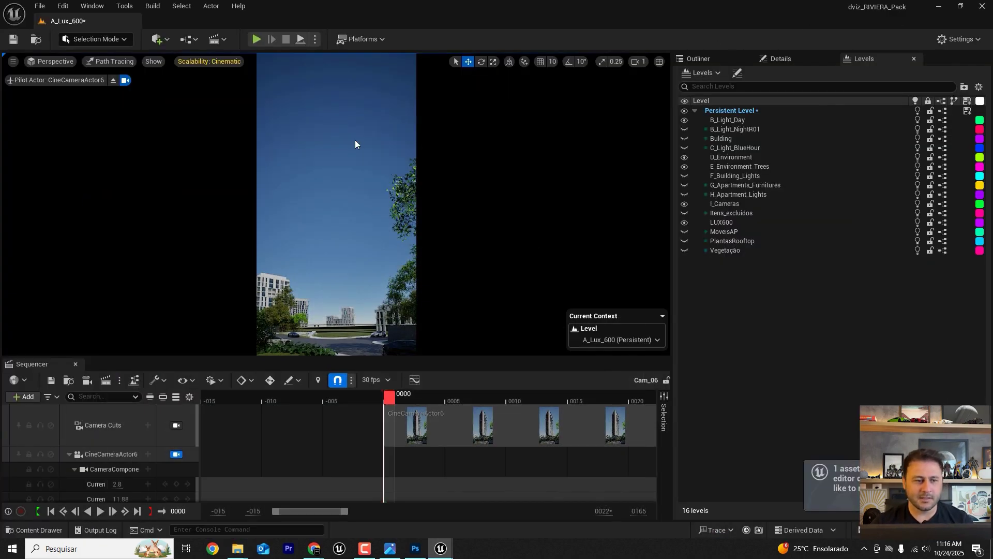
Copy the house timelapse prompt and upload LUX-600_IM_00 from Renders as the start frame
click(939, 5)
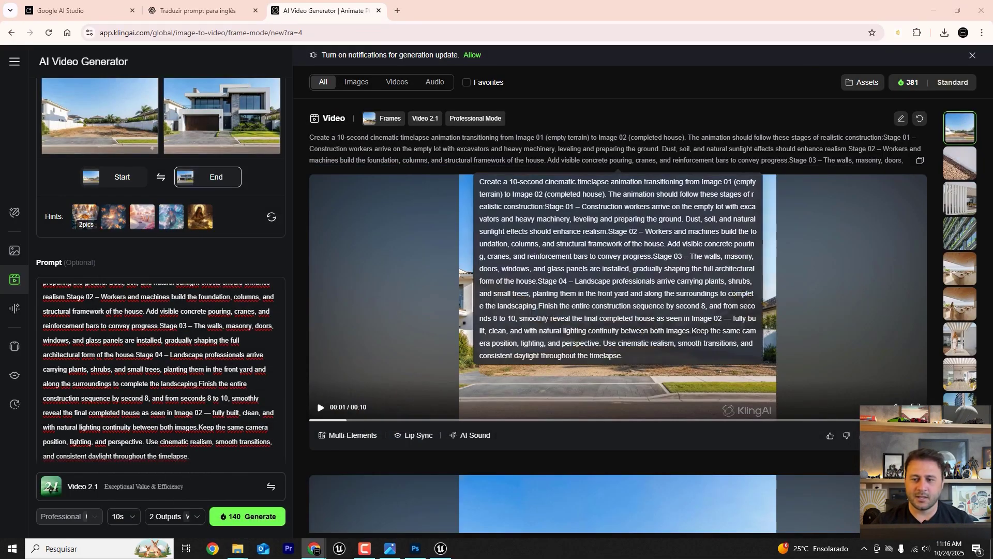
click(921, 162)
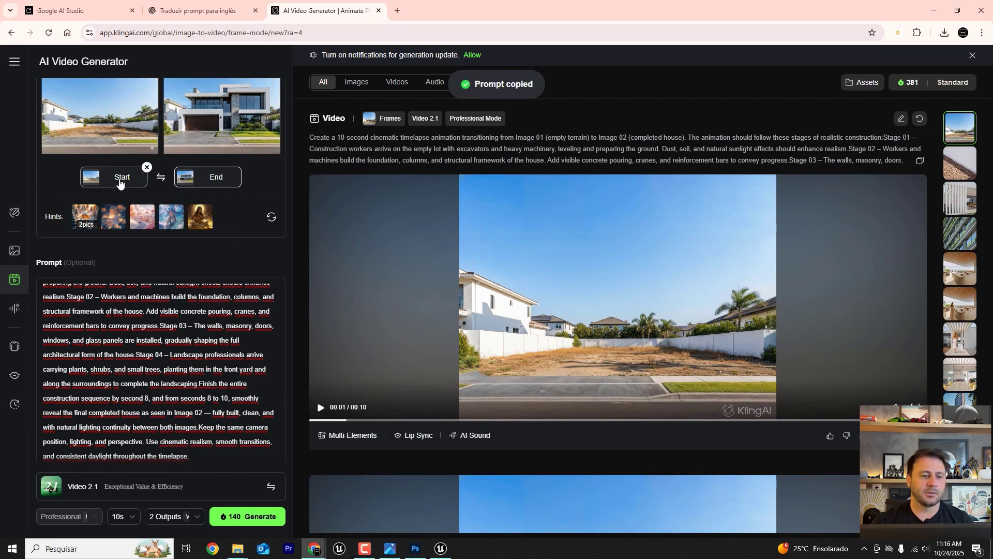
mouse_move(119, 181)
click(102, 203)
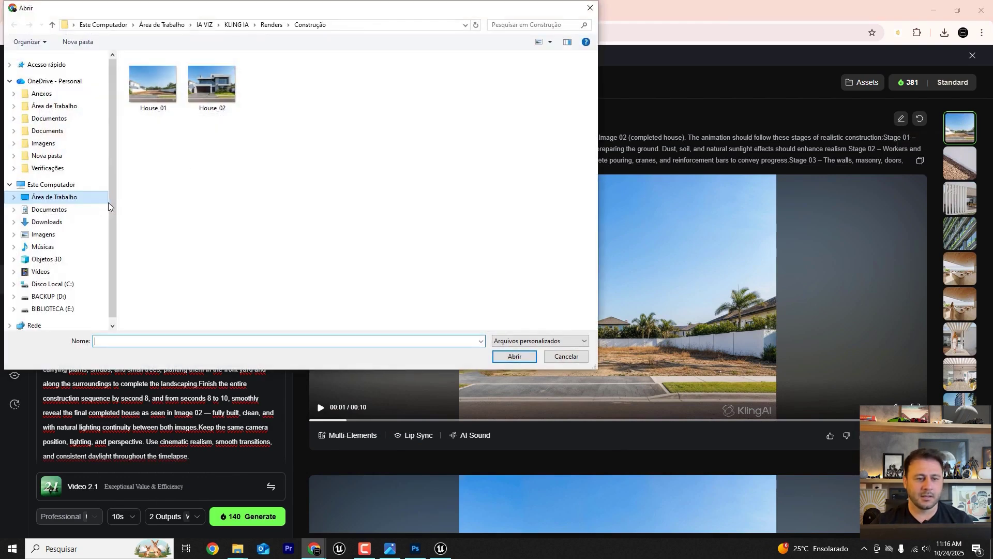
click(238, 25)
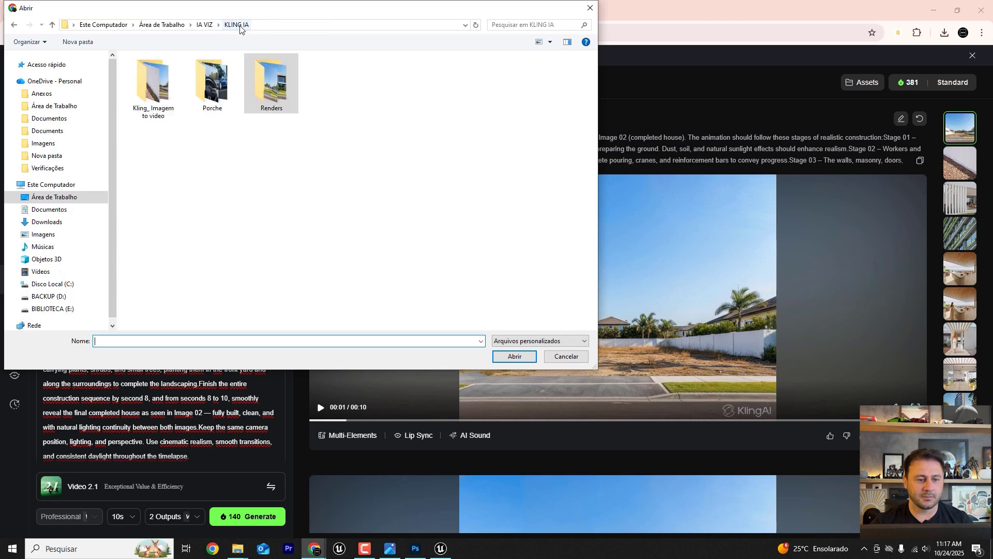
double_click(272, 83)
double_click(157, 216)
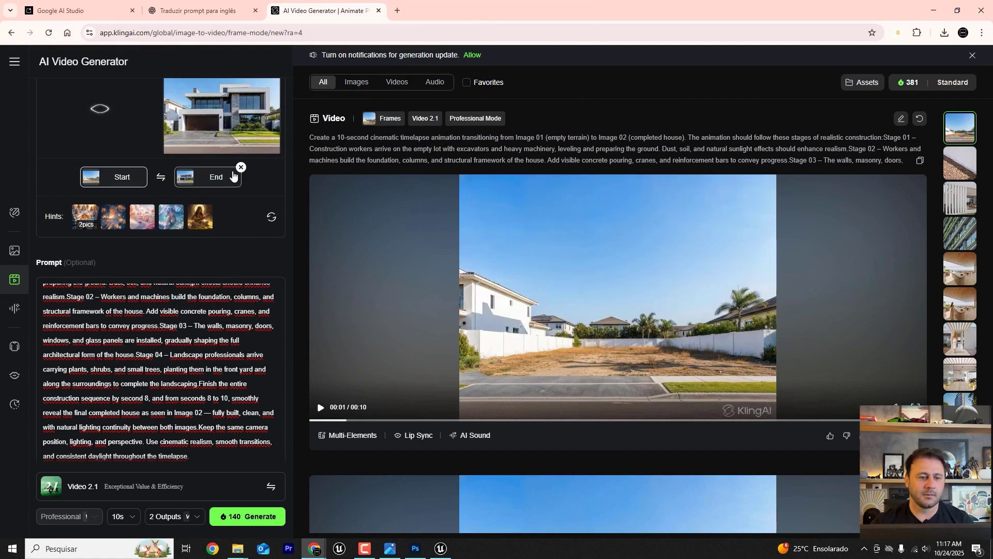
Replace the end frame with LUX-600_IM_01 and generate the tower timelapse
click(241, 167)
mouse_move(197, 180)
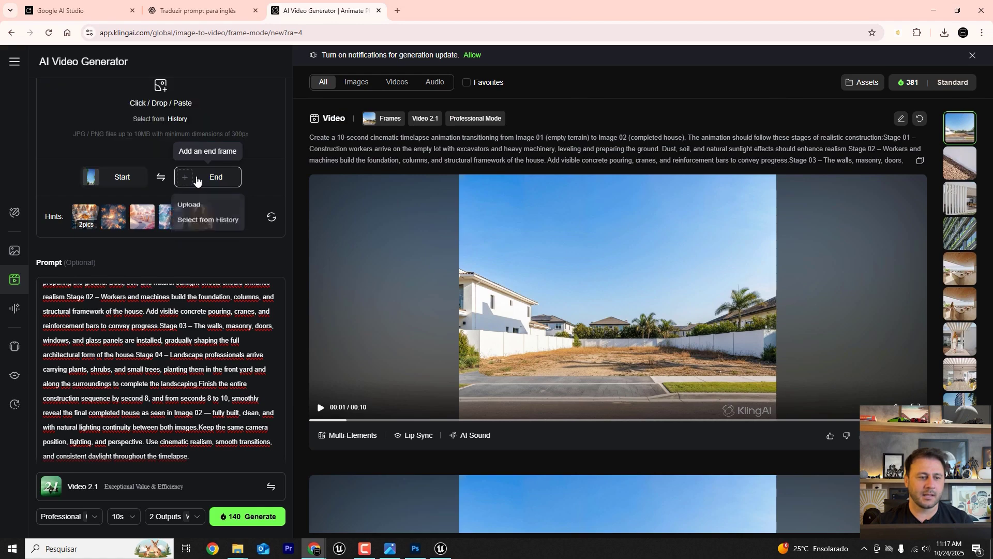
click(198, 204)
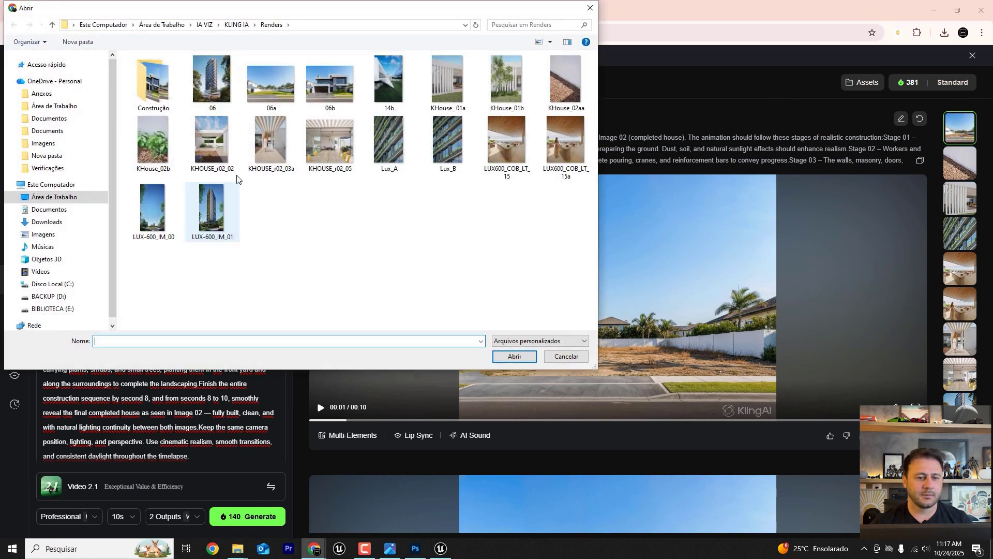
double_click(214, 217)
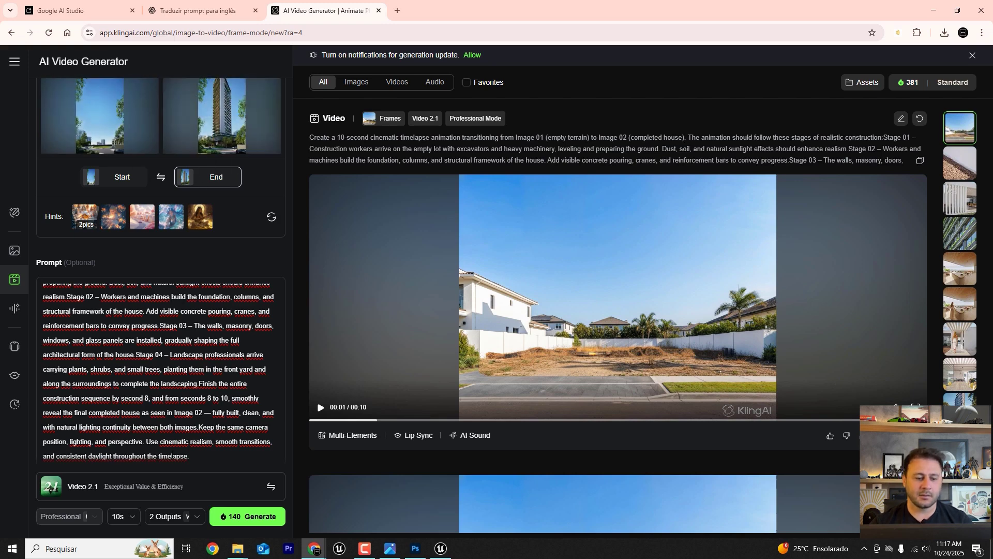
click(237, 517)
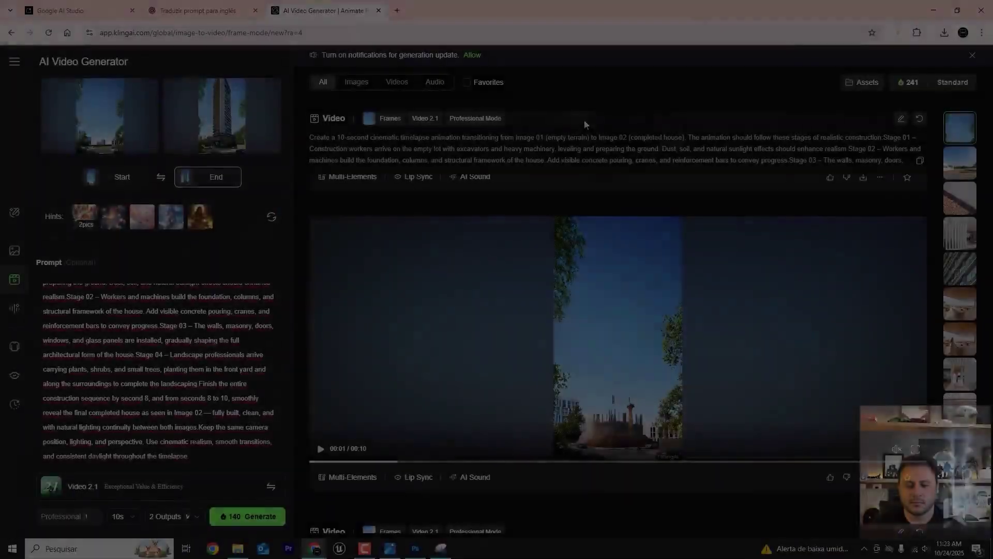
Watch the generated tower timelapse full screen, restarting it from the empty site
scroll(653, 299, down, 5)
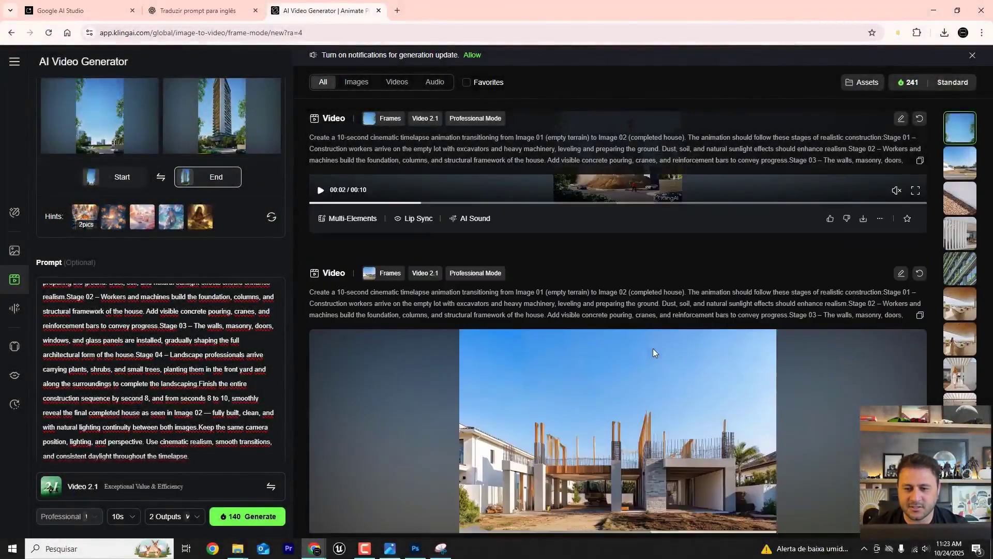
scroll(653, 349, up, 4)
click(915, 397)
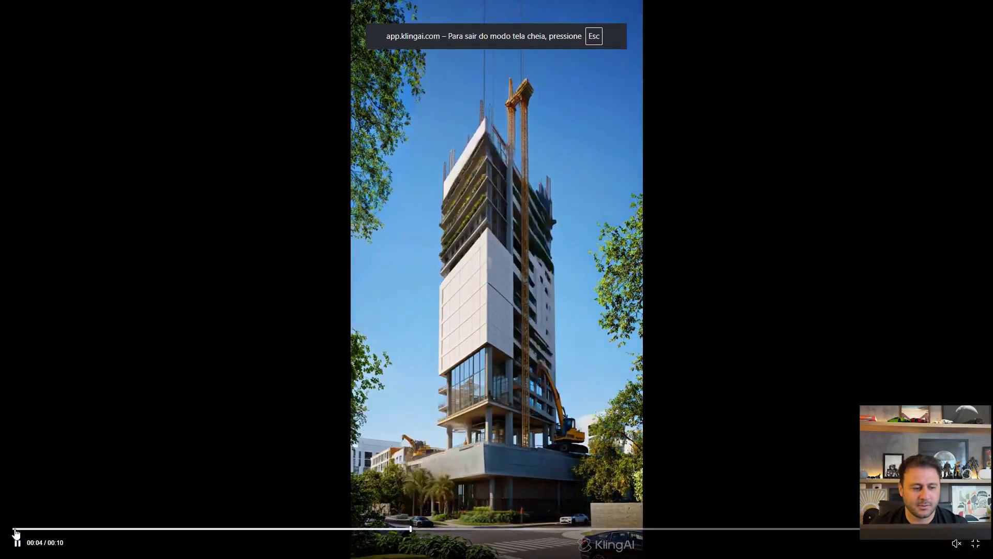
click(16, 529)
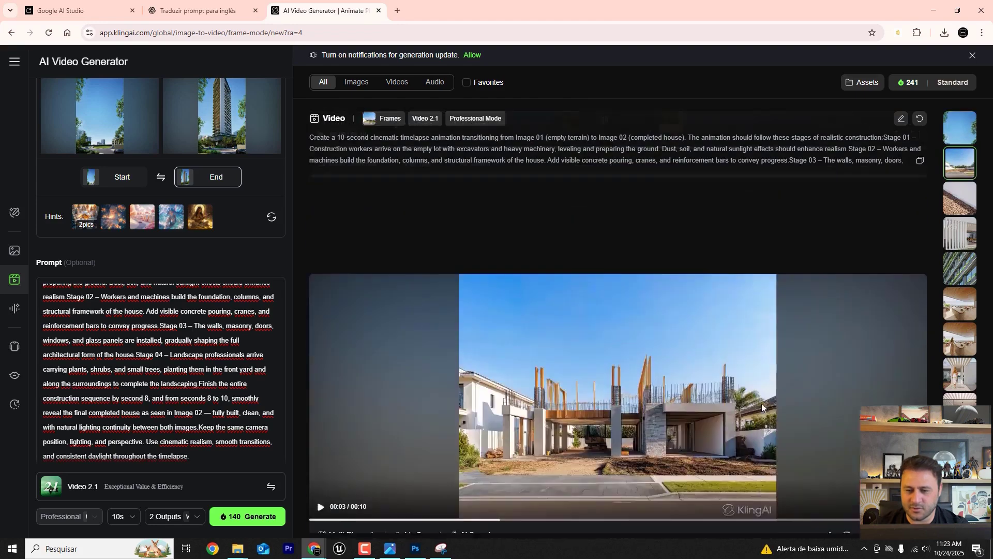
scroll(761, 403, down, 2)
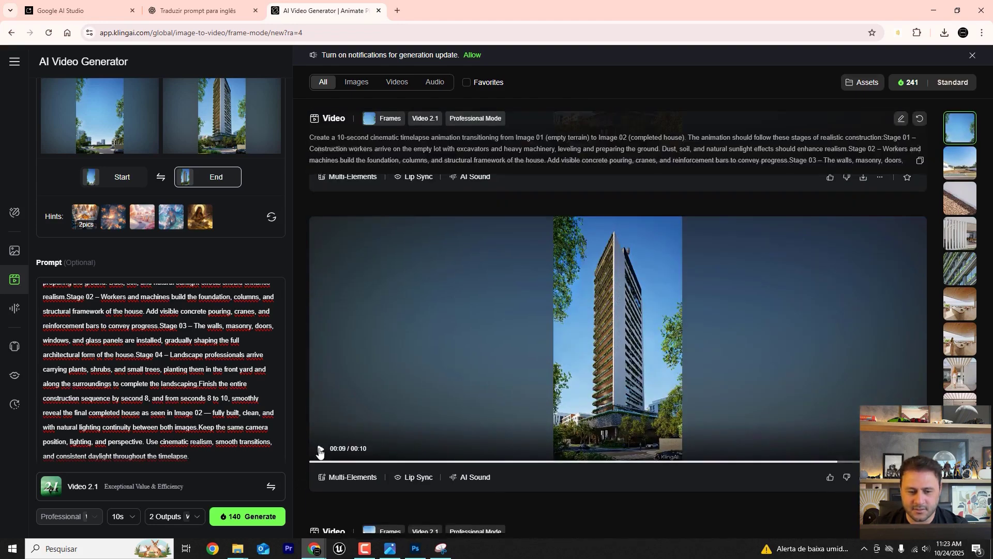
Replay the 10-second tower construction timelapse, then download and save the video file
click(317, 461)
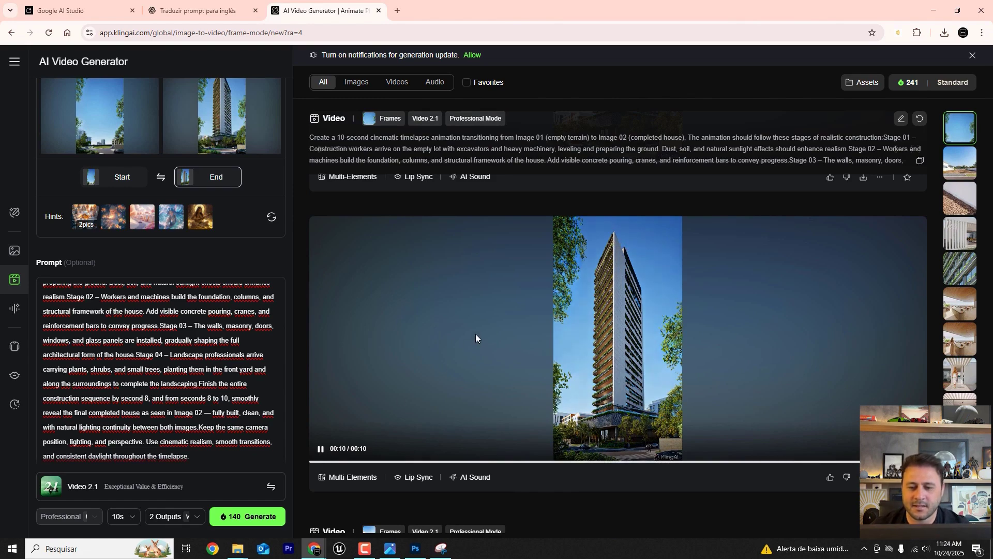
scroll(476, 337, down, 1)
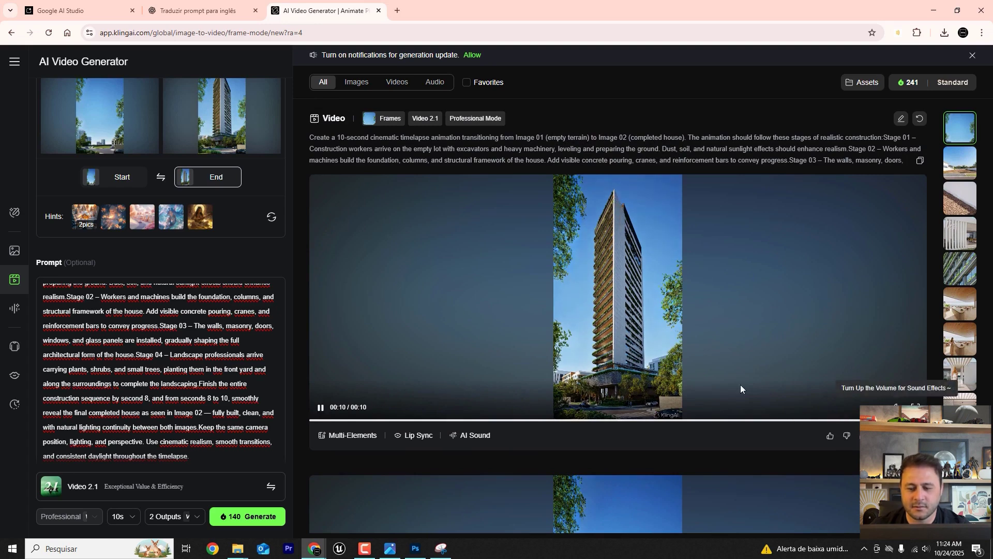
mouse_move(895, 406)
click(853, 331)
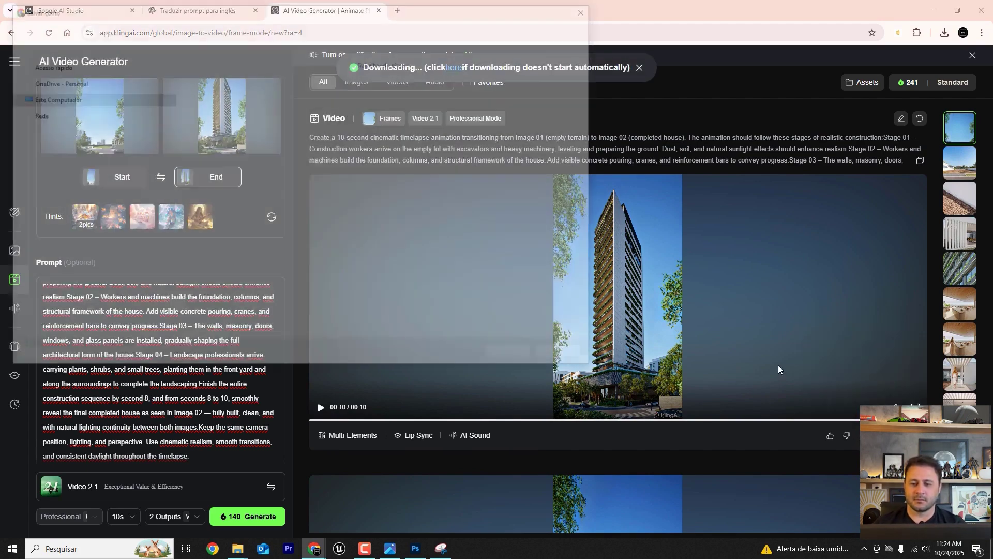
key(Return)
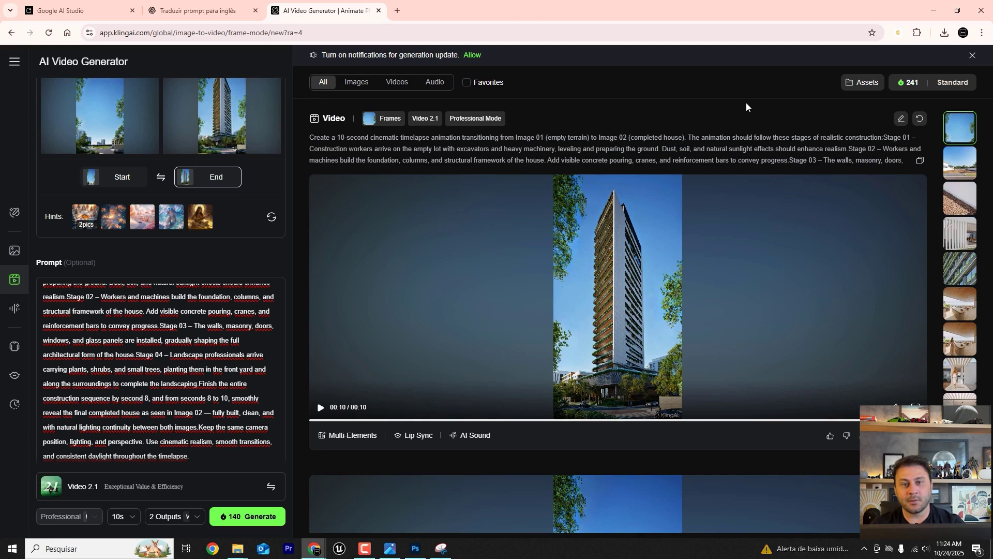